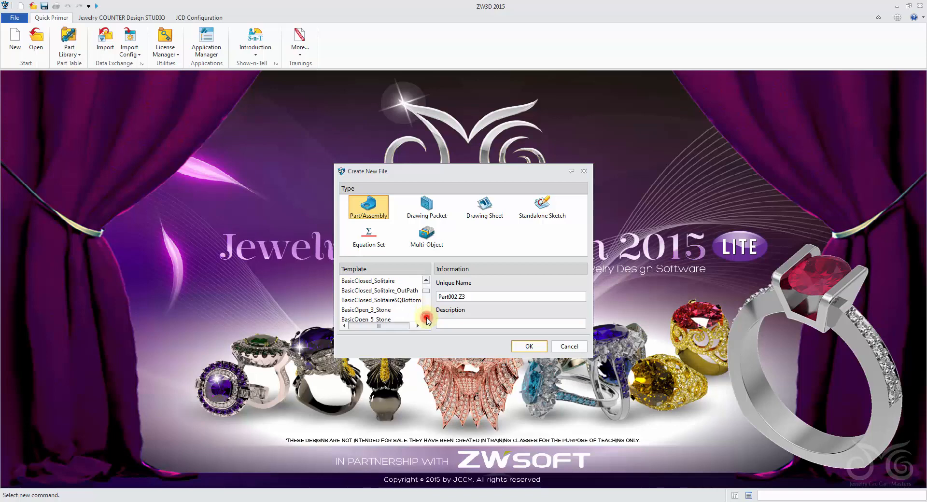
Create a new part file named Colored_Stone_Ring_1 from the BasicOpen_Solitaire template.
left_click(377, 300)
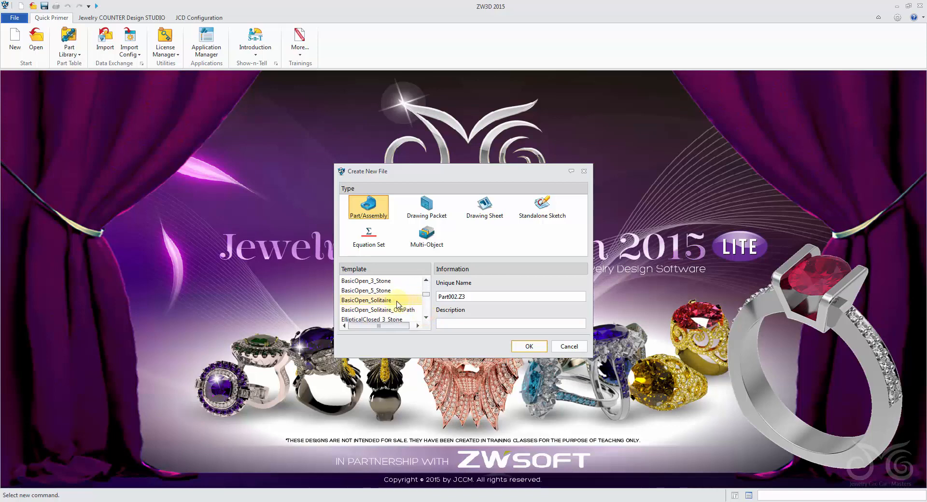
left_click(372, 301)
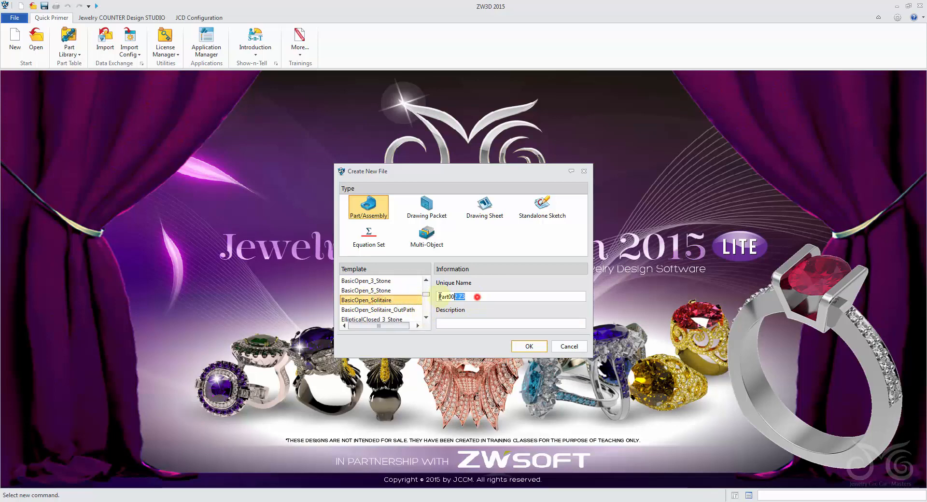
left_click_drag(440, 297, 438, 297)
key("BackSpace")
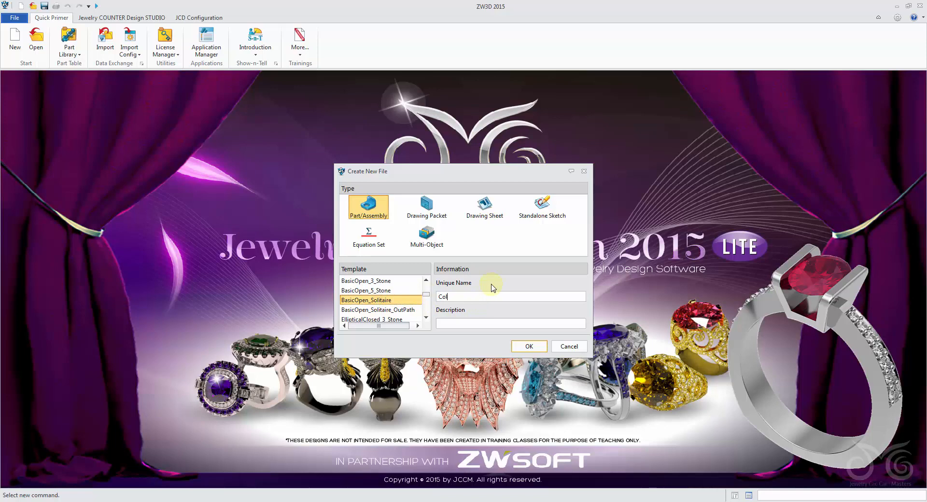
type("Colored")
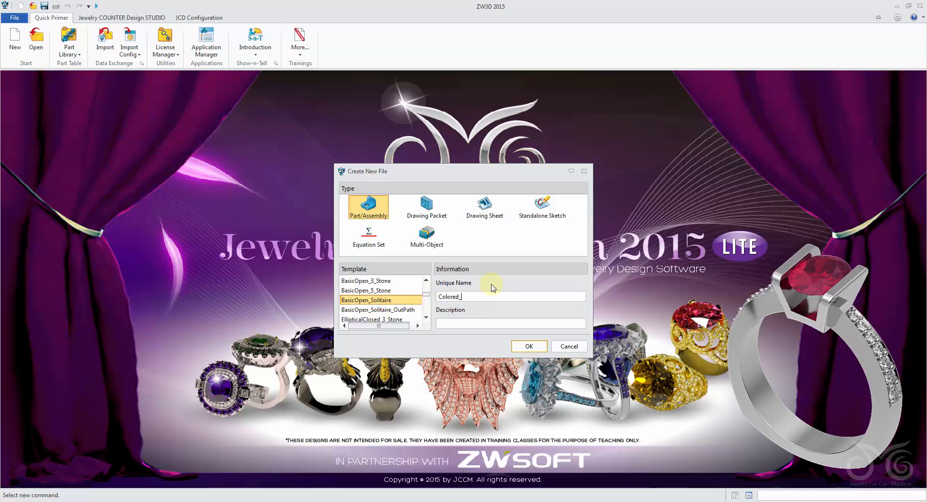
type("_Stone_Ring_1")
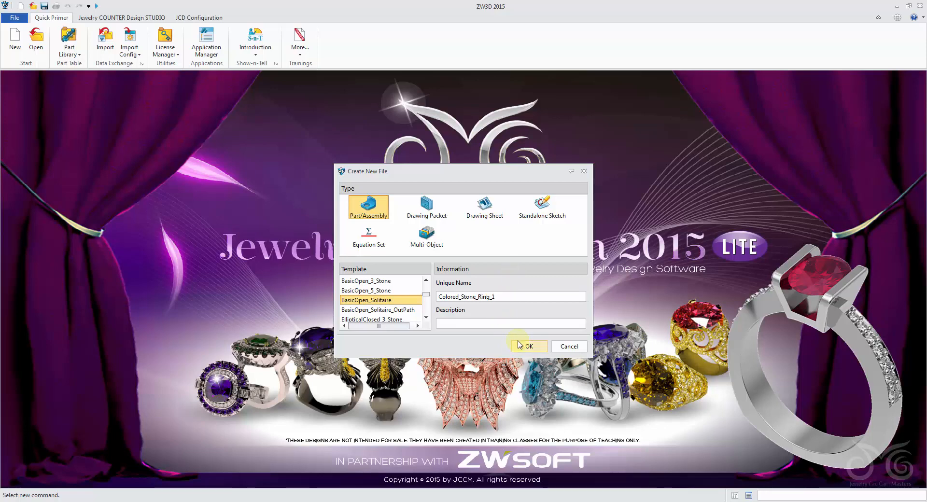
left_click(530, 346)
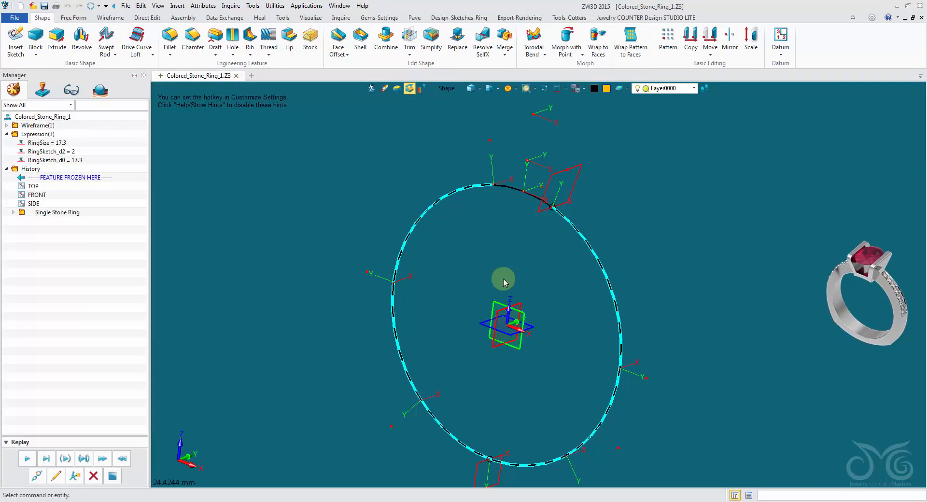
Start Place Stones with an oval faceted gemstone and set its material to Garnet (Tsavorite)-Green.
scroll(503, 279, "down", 1)
middle_click_drag(503, 279, 496, 294)
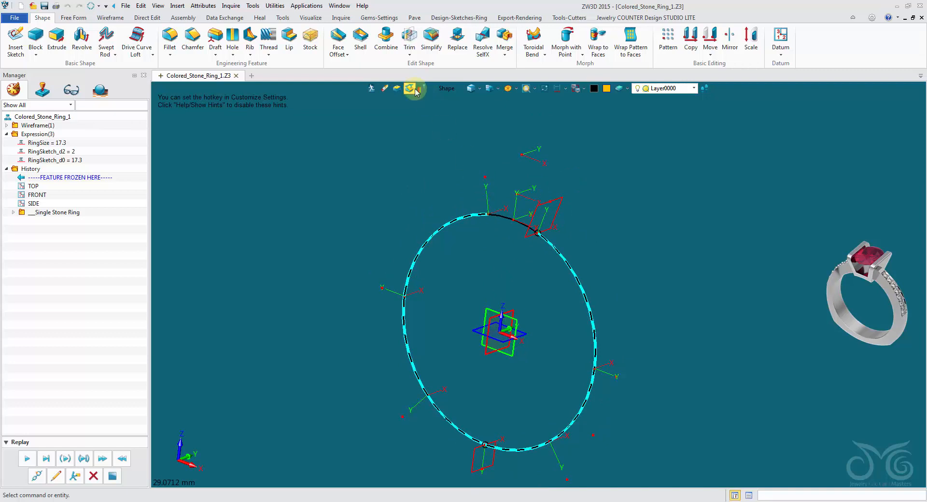
left_click(415, 18)
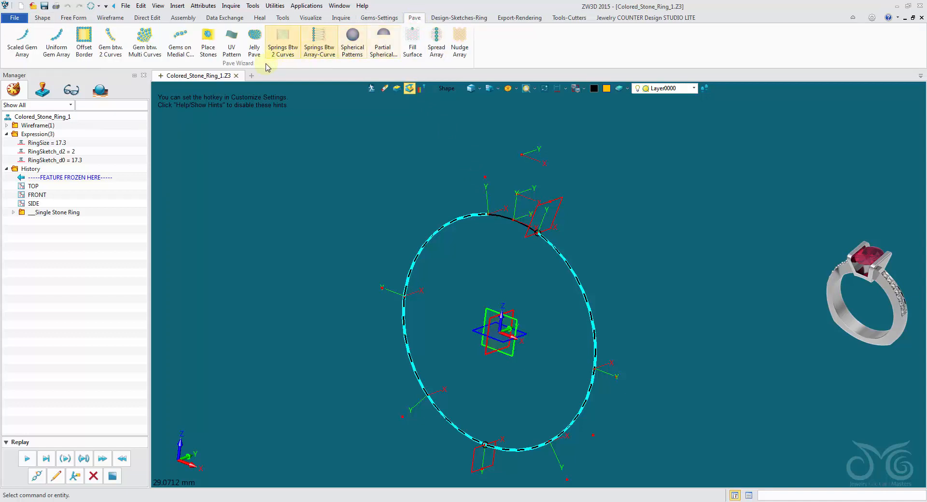
left_click(208, 50)
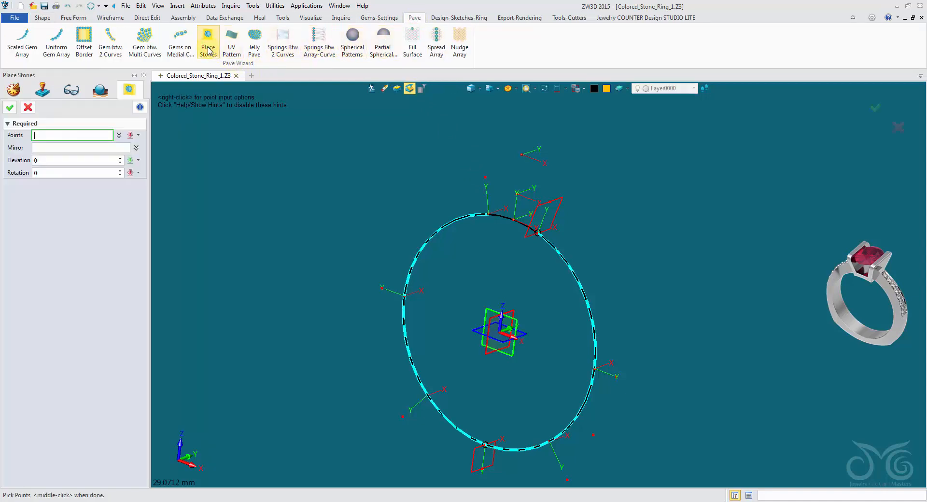
left_click(243, 127)
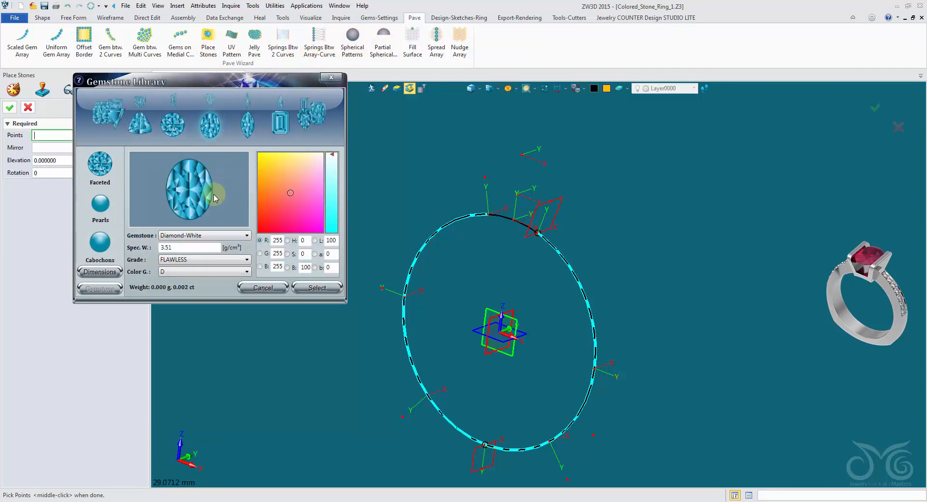
left_click(211, 237)
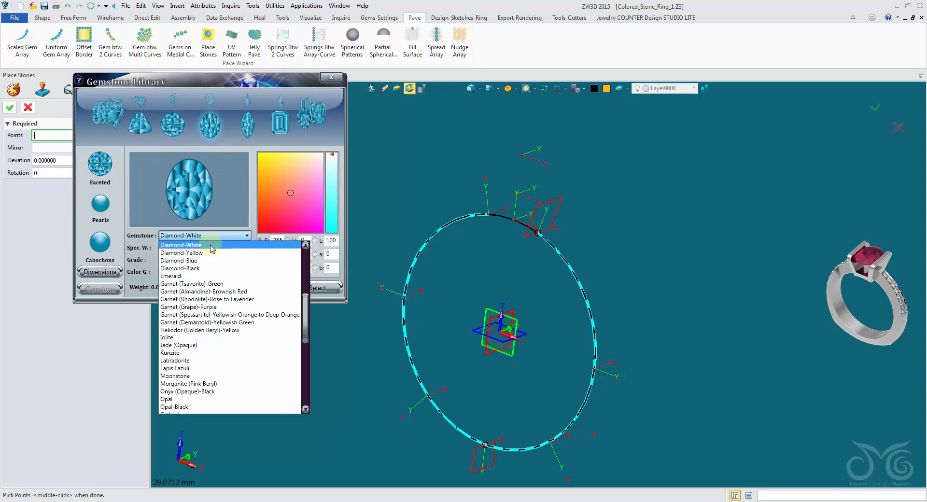
left_click(206, 284)
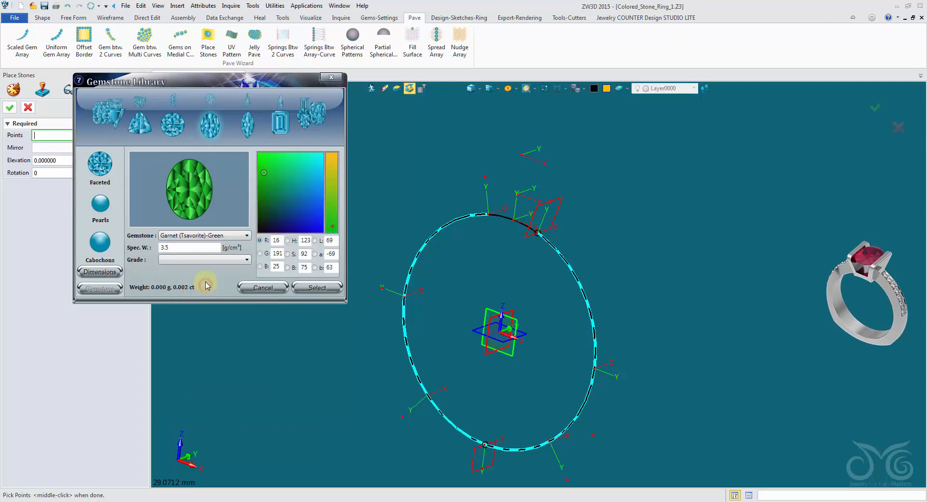
Set the gemstone's length to 8 and place it at the datum point 0,0,13.65 above the ring.
left_click(109, 275)
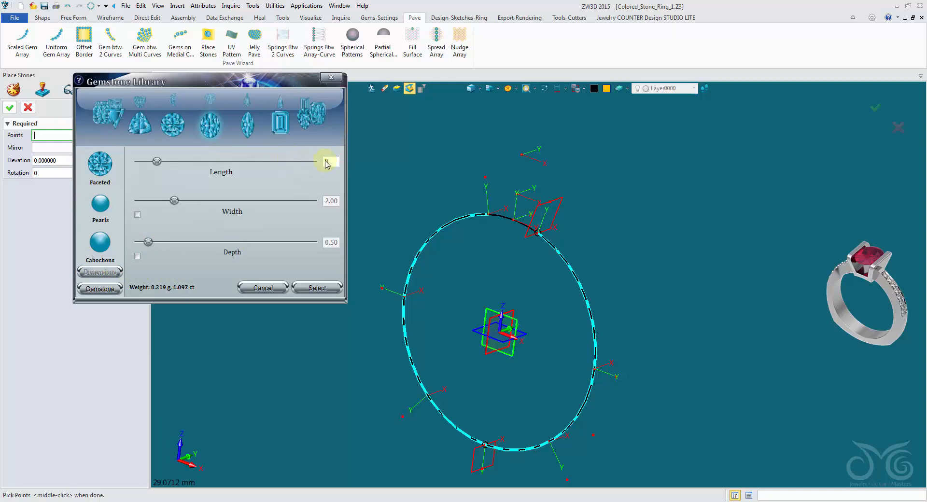
left_click(519, 157)
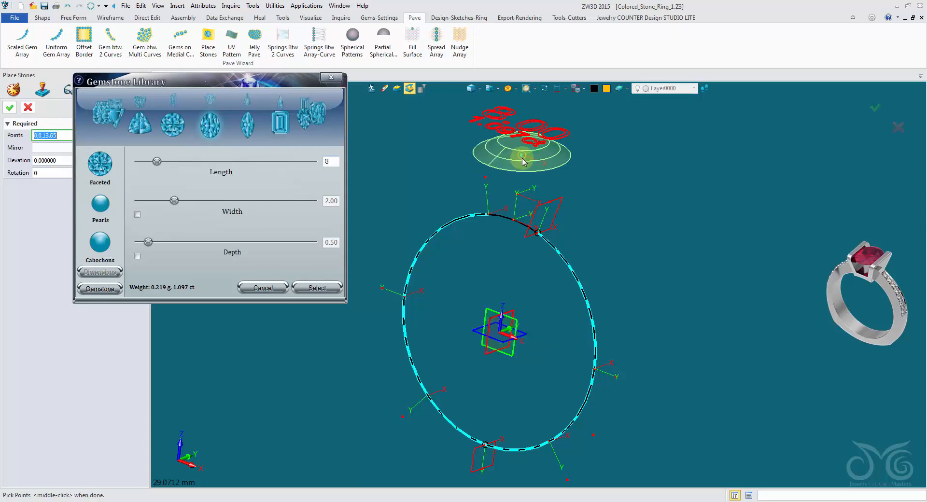
right_click_drag(522, 160, 524, 124)
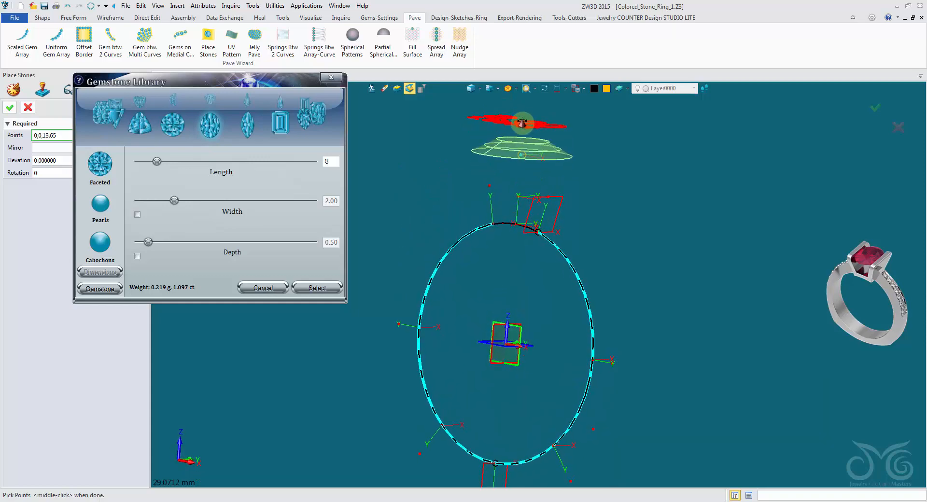
left_click(525, 152)
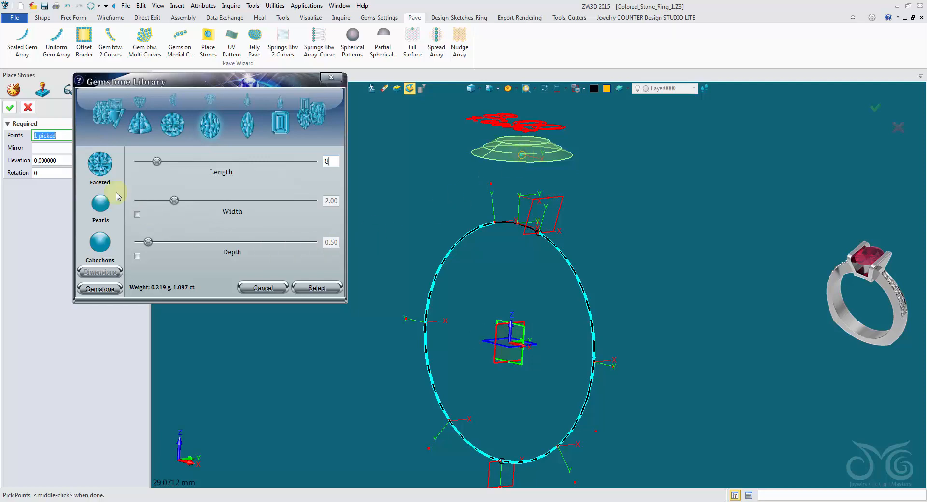
left_click(12, 111)
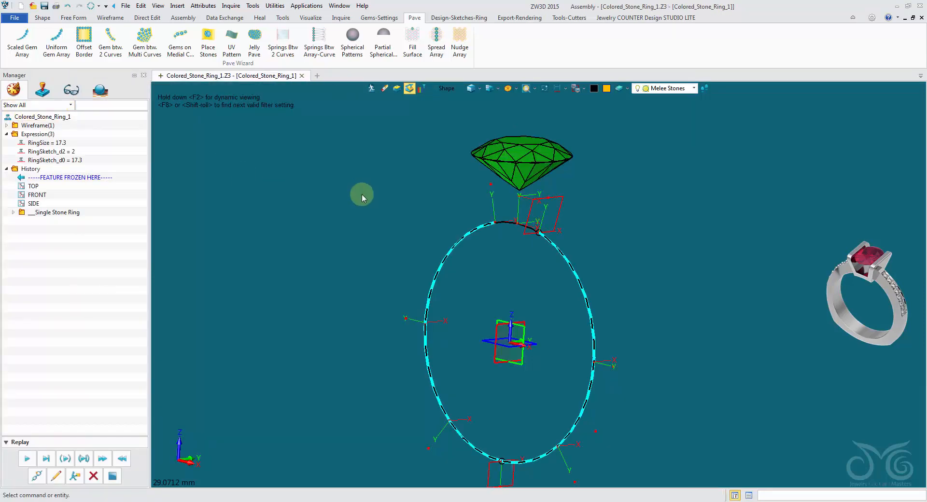
Define a center-based Block at the ring-top datum 0,0,8.65, with pick filter Datum, about 20.32 by 4.98 by 14.52 mm.
left_click(13, 212)
middle_click_drag(416, 223, 398, 251)
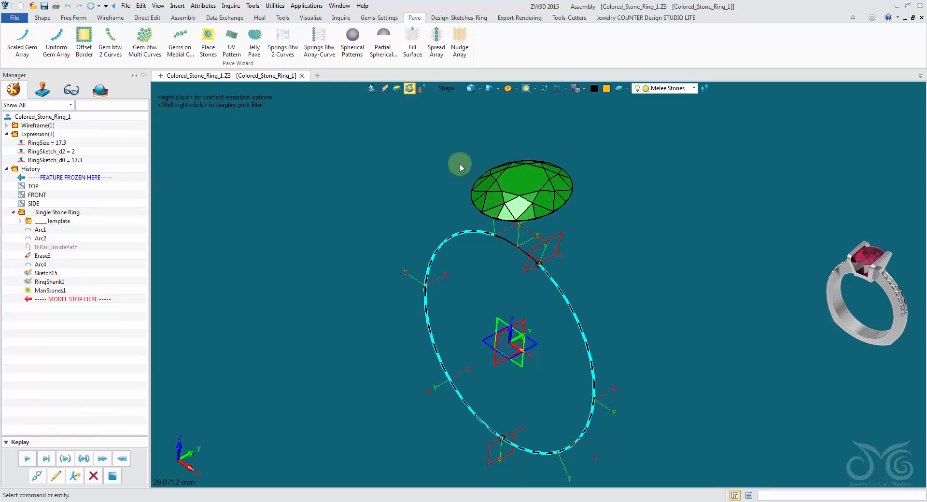
left_click(44, 18)
scroll(442, 177, "up", 4)
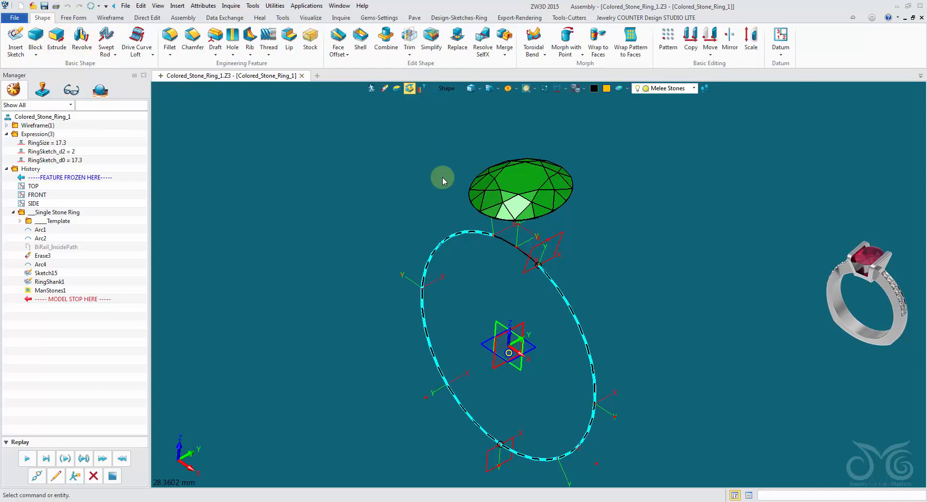
left_click(35, 39)
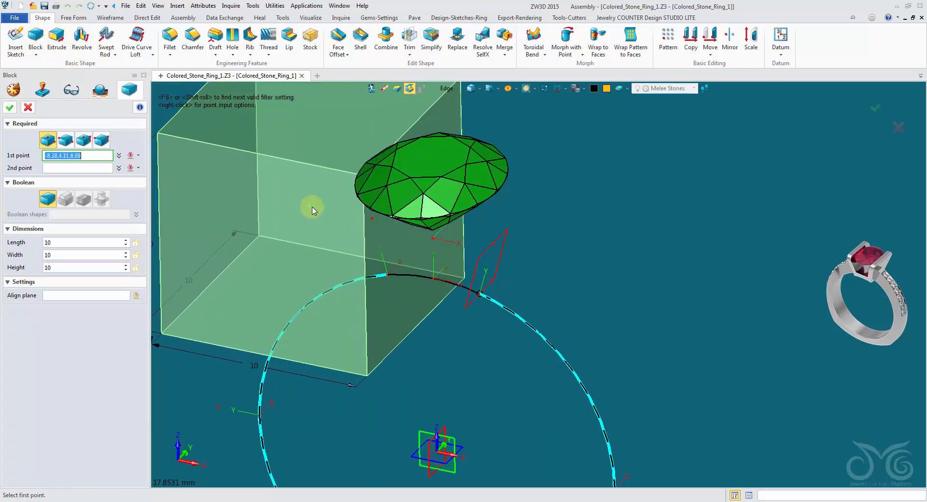
left_click(454, 90)
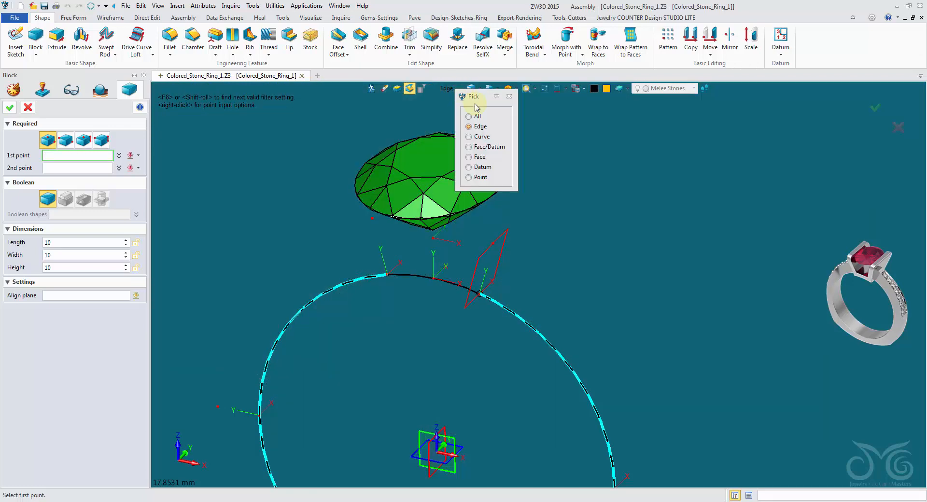
left_click(483, 167)
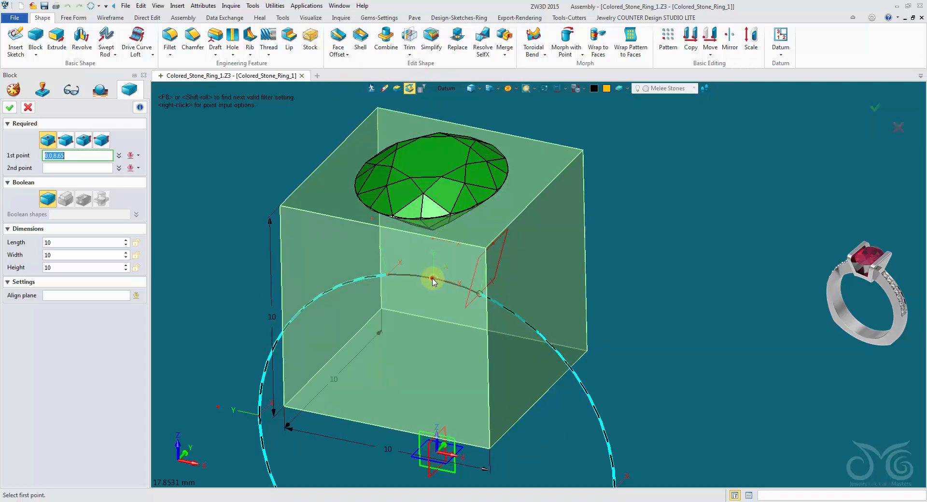
left_click(433, 280)
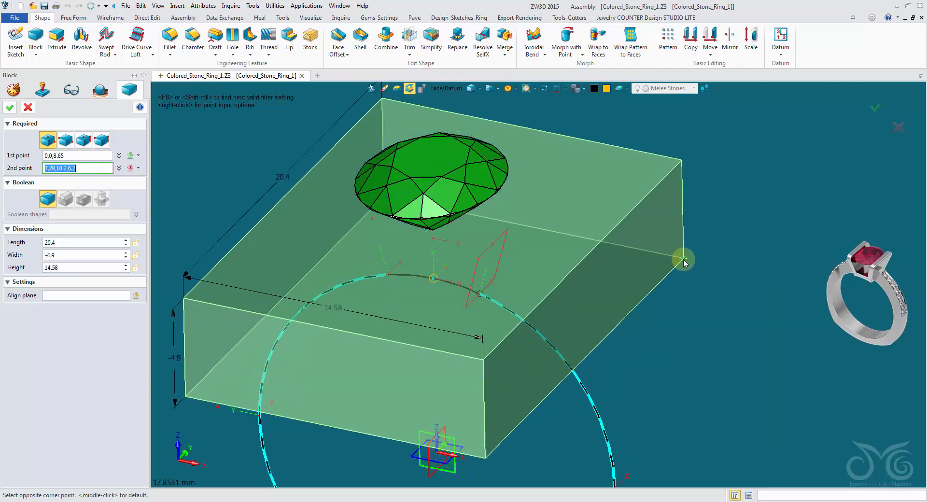
left_click(682, 259)
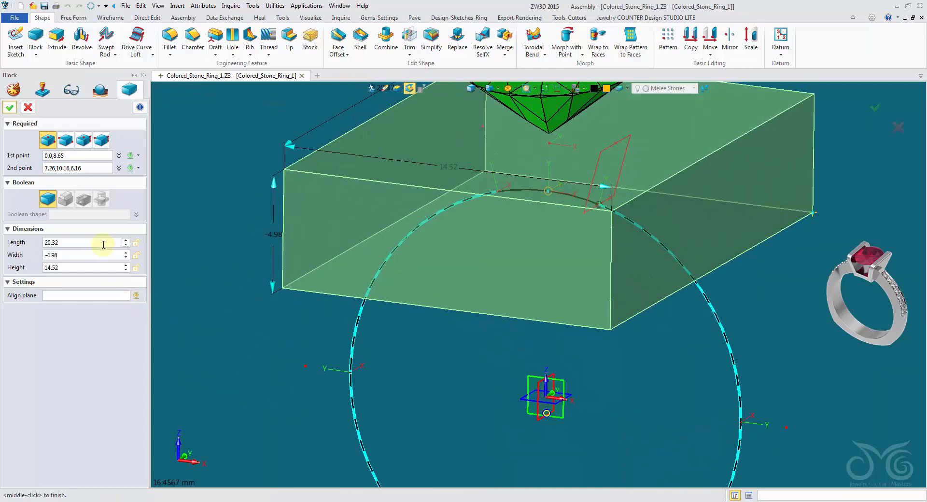
Set the block's length to 15 mm and its width to 7 mm.
left_click(103, 245)
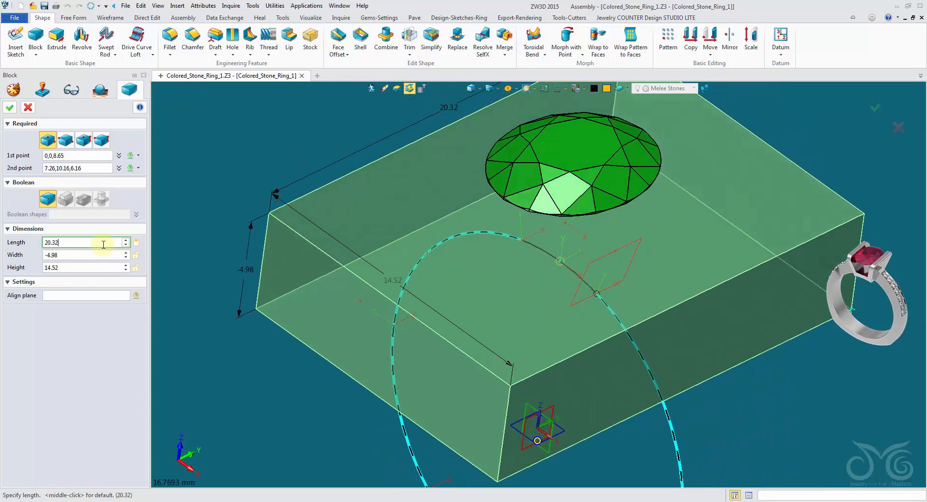
scroll(101, 244, "down", 5)
scroll(101, 243, "up", 4)
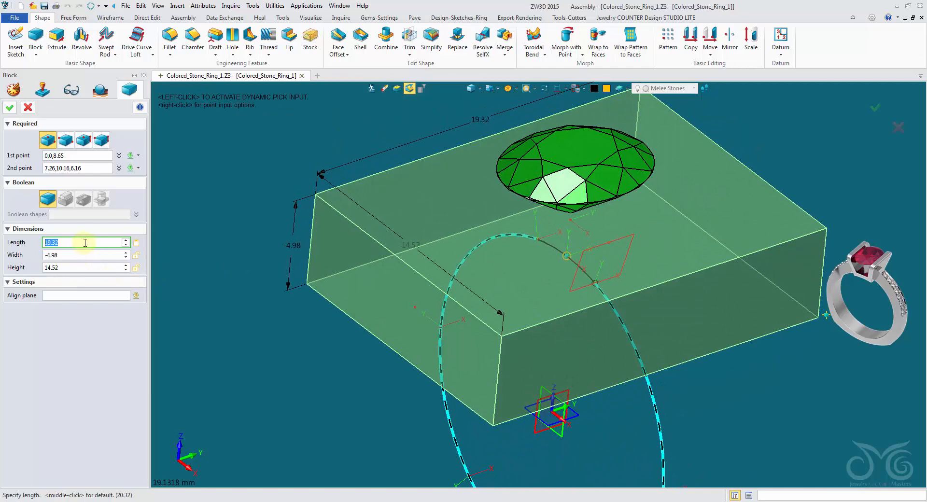
key("Return")
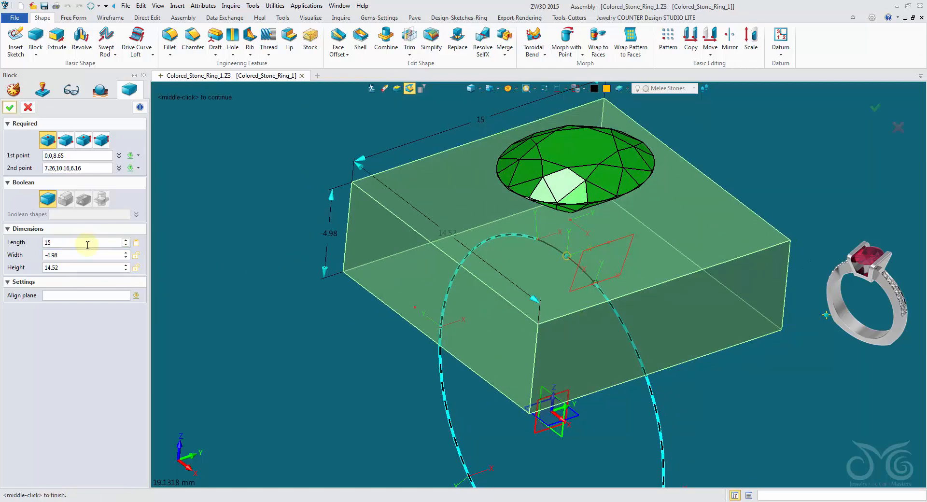
left_click(86, 257)
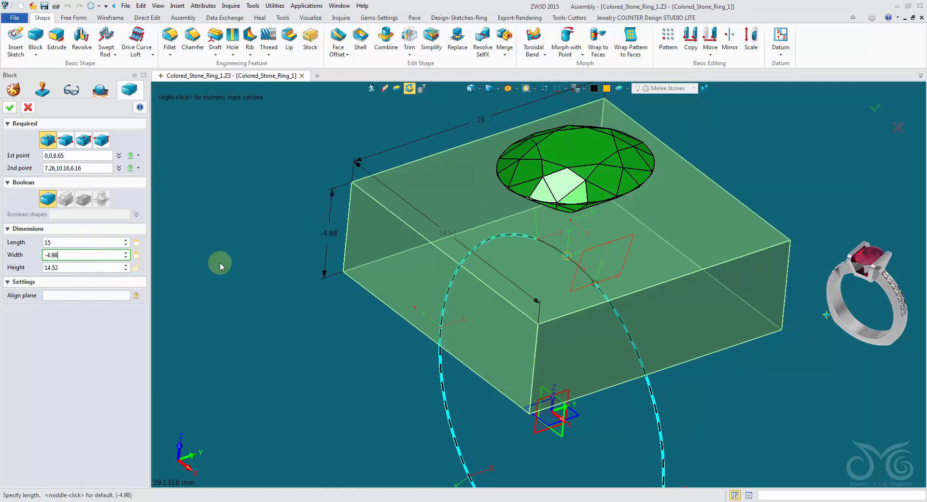
right_click_drag(330, 264, 507, 241)
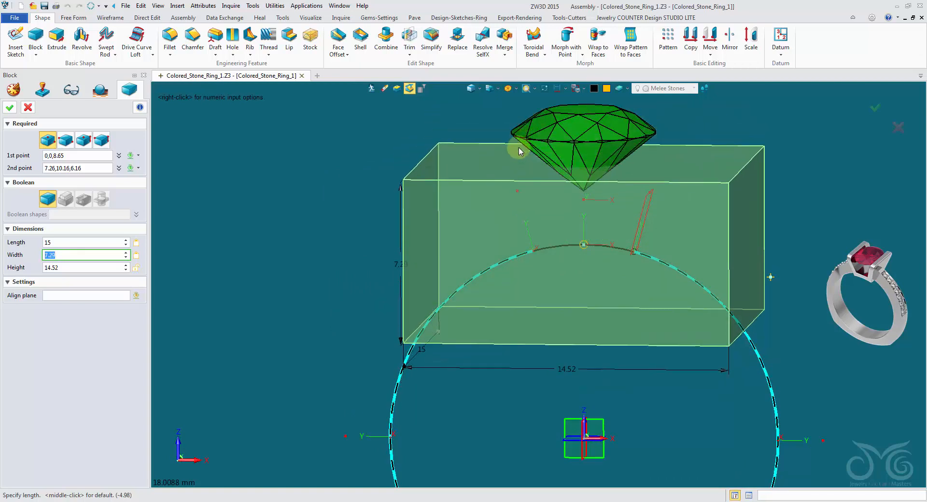
type("7")
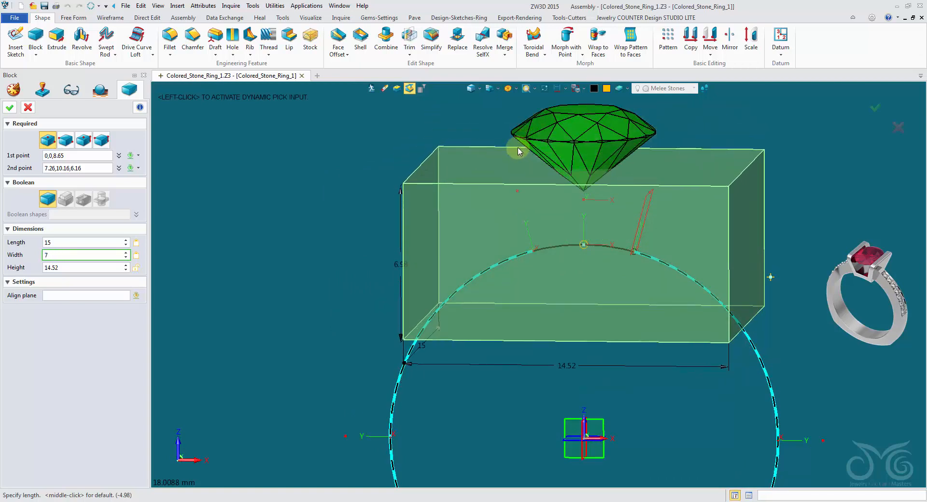
key("Return")
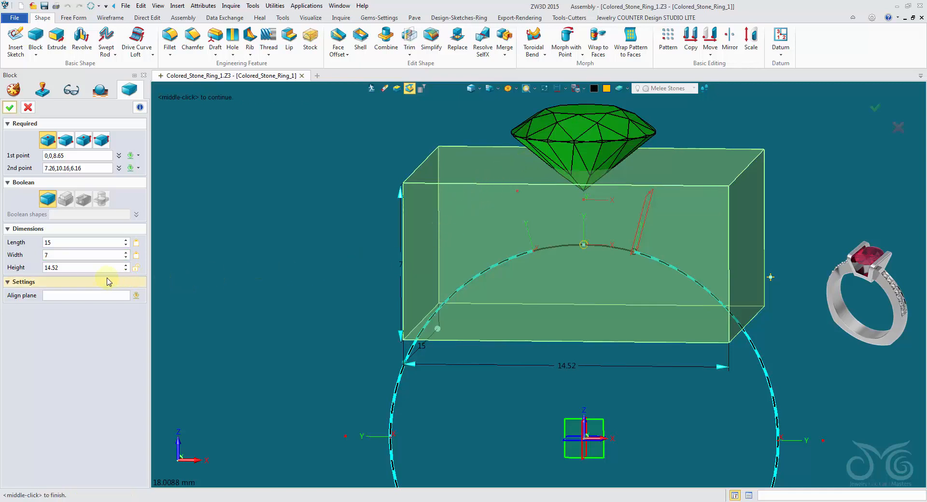
Set the block's height to 8.5 mm and create it as a base solid.
left_click(75, 268)
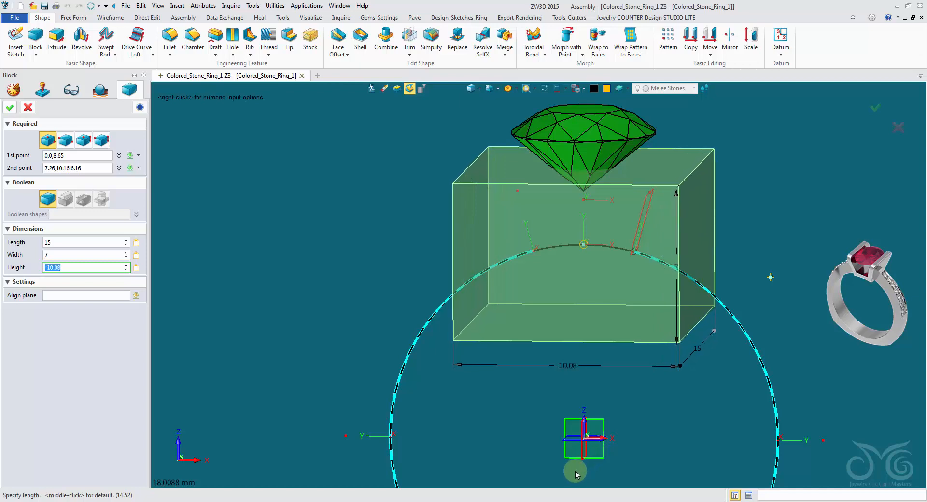
right_click_drag(580, 442, 584, 437)
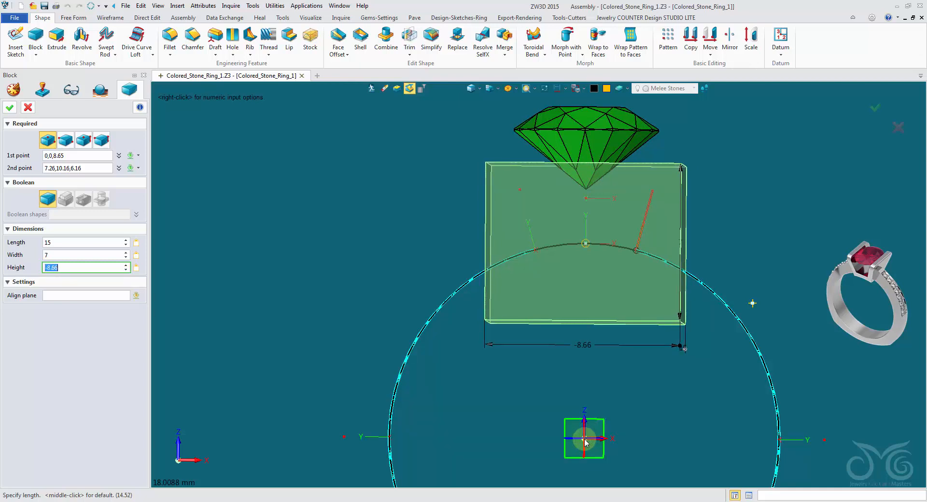
type("8.5")
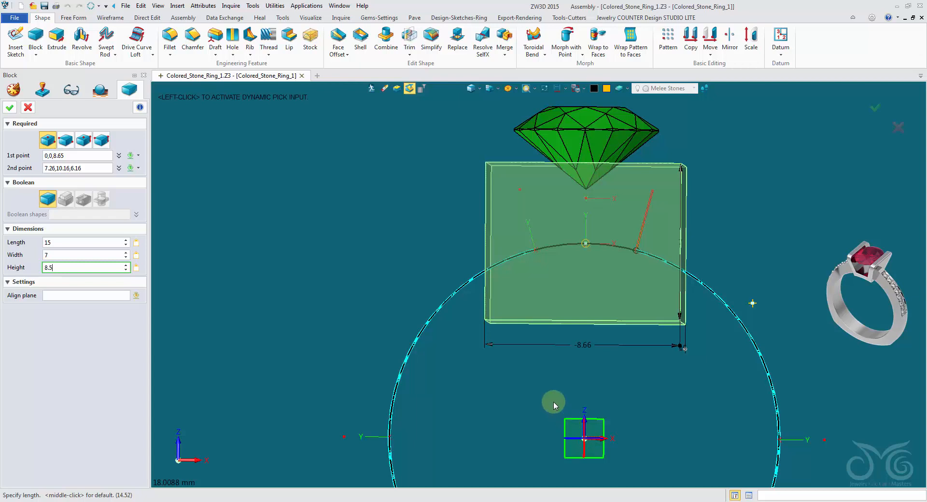
key("Return")
left_click(9, 108)
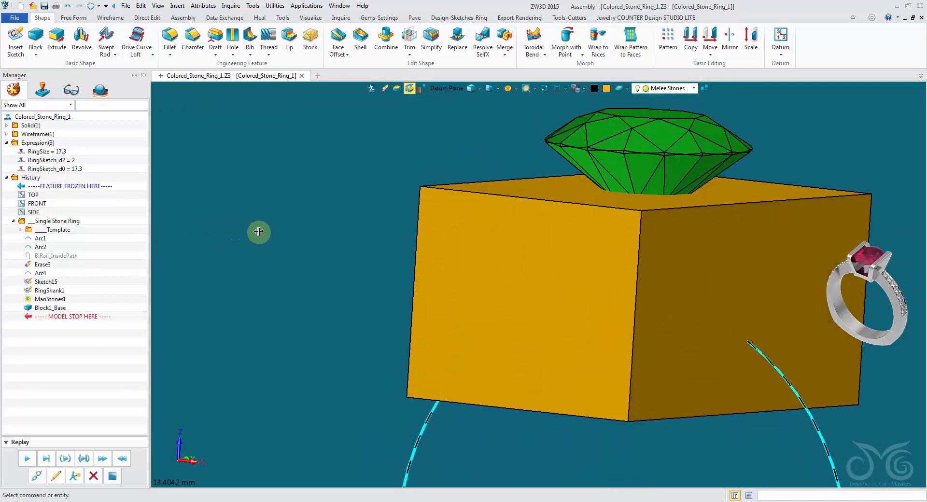
Begin a directional Move with the pick filter set to Shape and select the gold block.
left_click(714, 48)
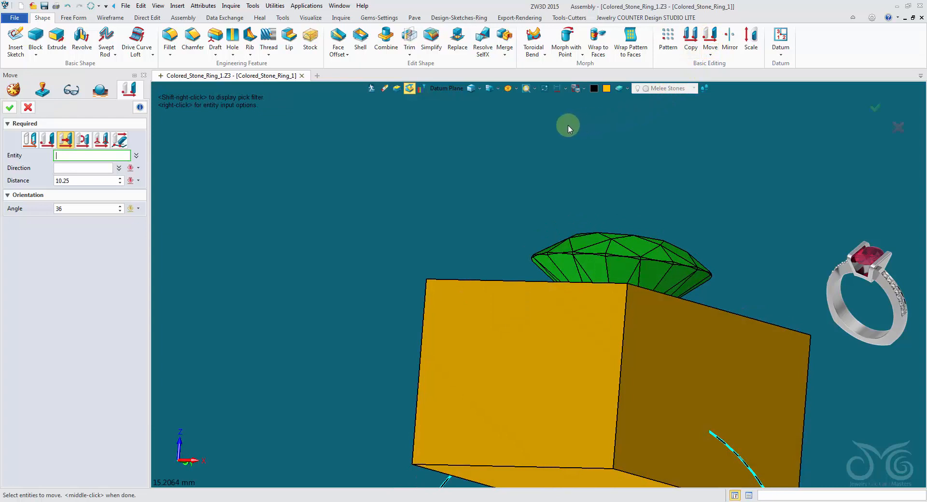
left_click(449, 89)
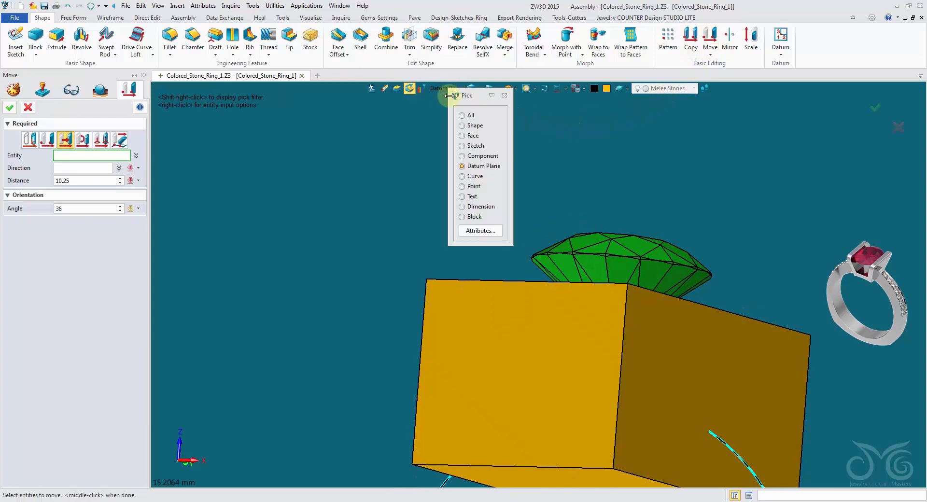
left_click(463, 126)
middle_click_drag(434, 145, 396, 72)
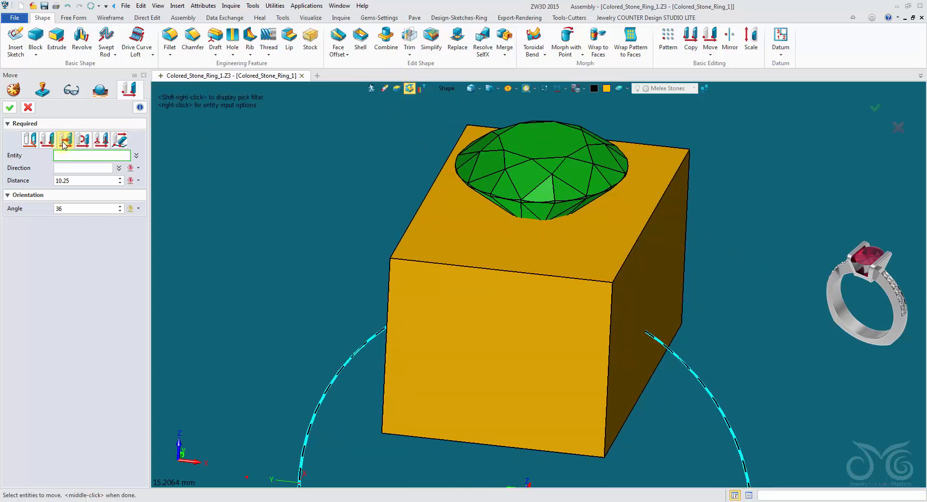
left_click(435, 272)
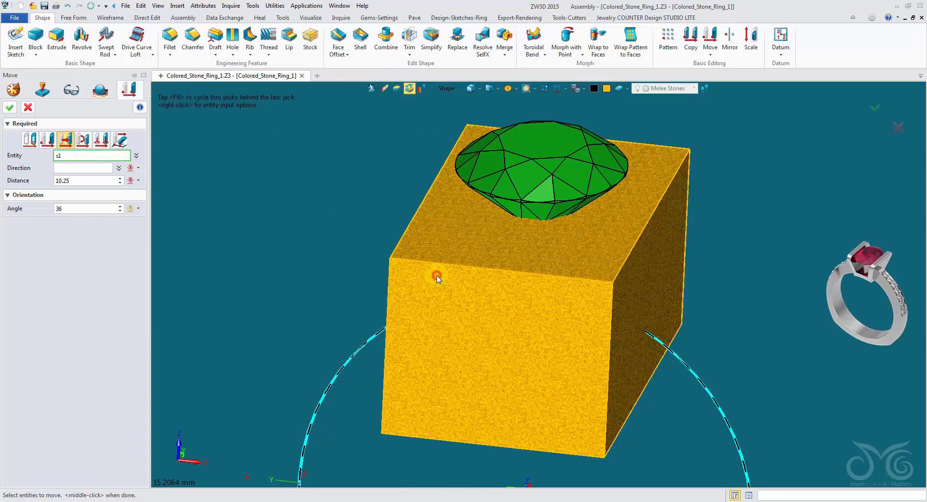
Set the block's move direction to the Z axis and the rotation angle to 0.
left_click(130, 170)
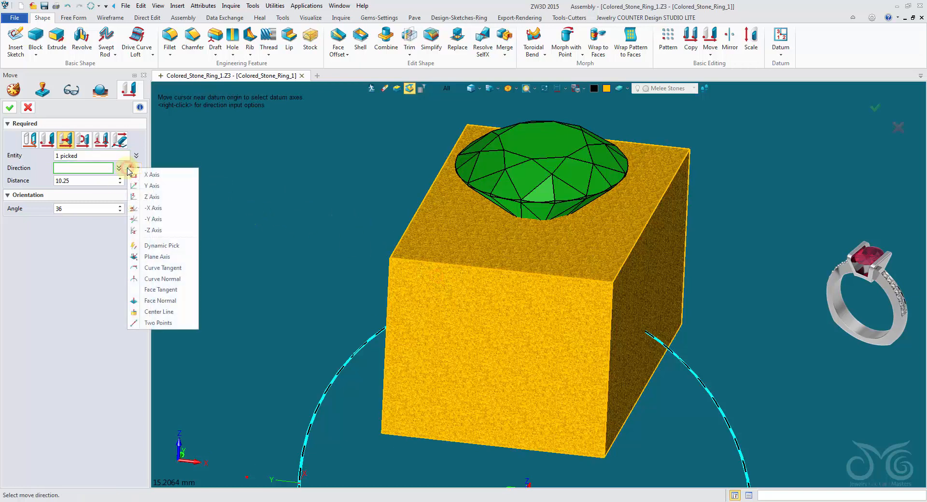
left_click(146, 196)
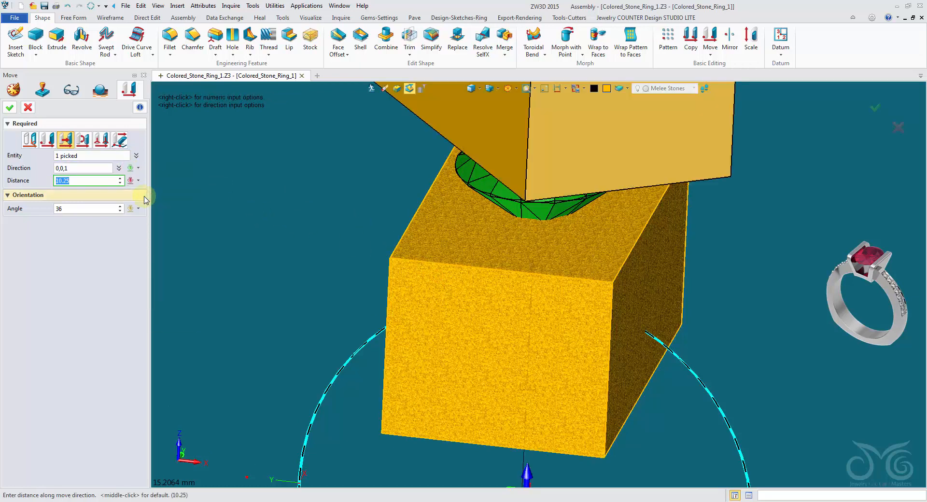
left_click(106, 209)
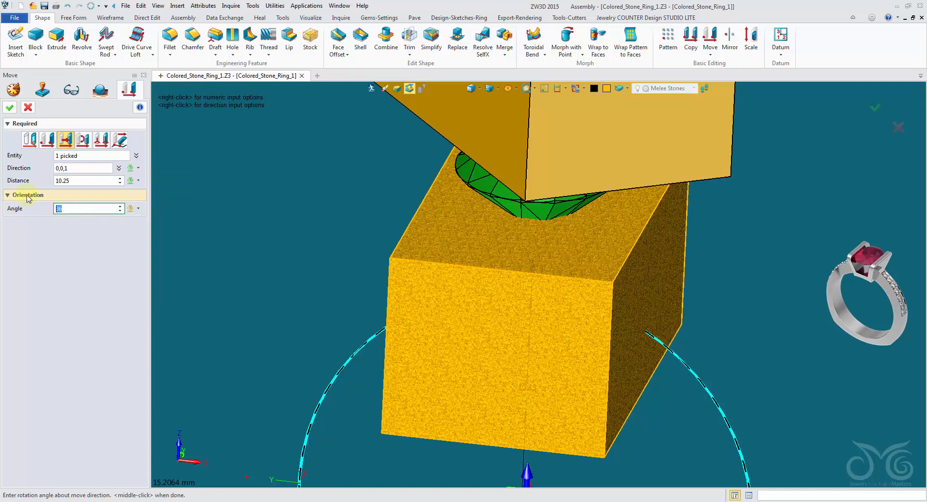
left_click(73, 181)
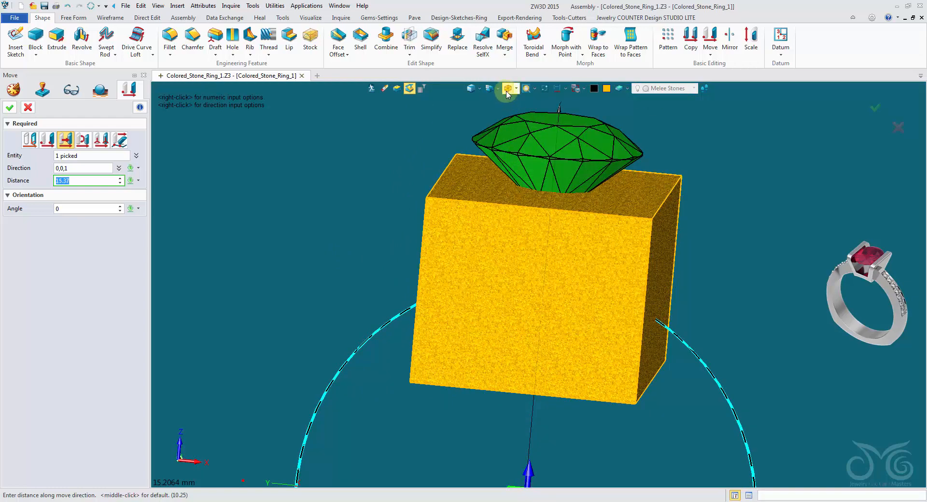
Show the model as a wireframe in front view to position the block relative to the gemstone.
left_click(506, 91)
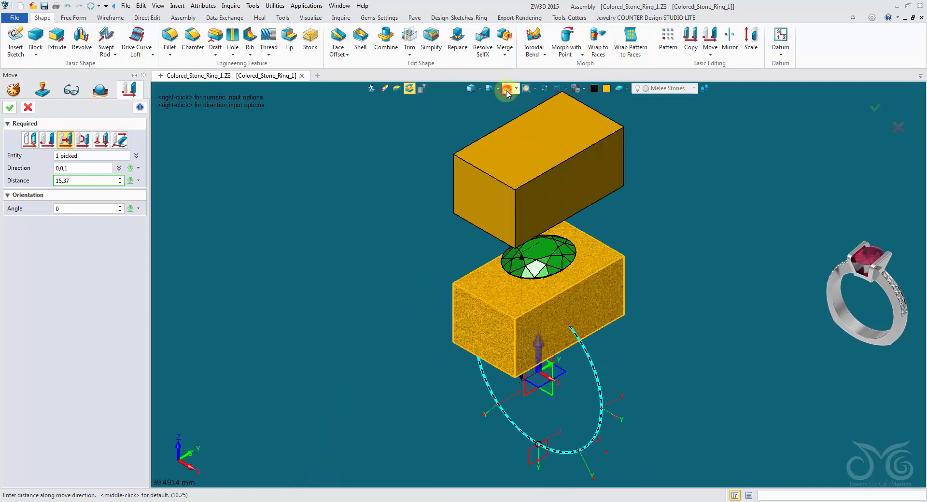
left_click(471, 89)
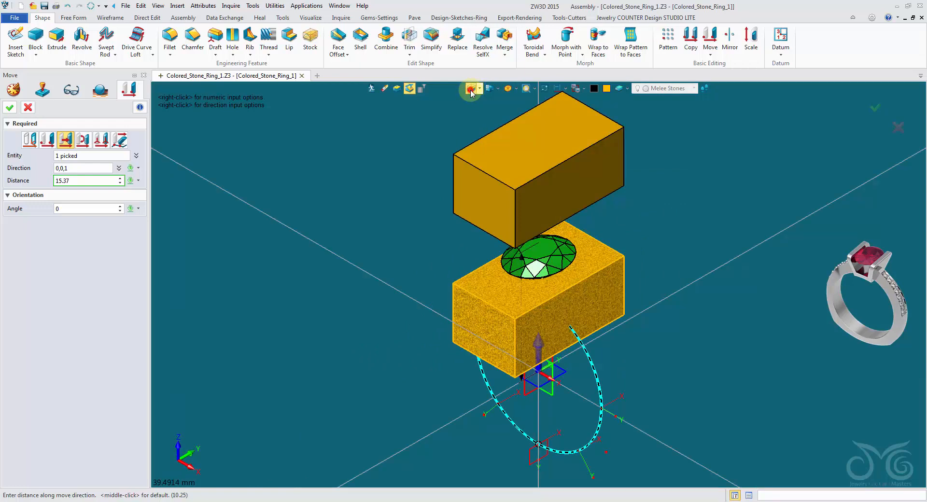
left_click(479, 89)
left_click(481, 110)
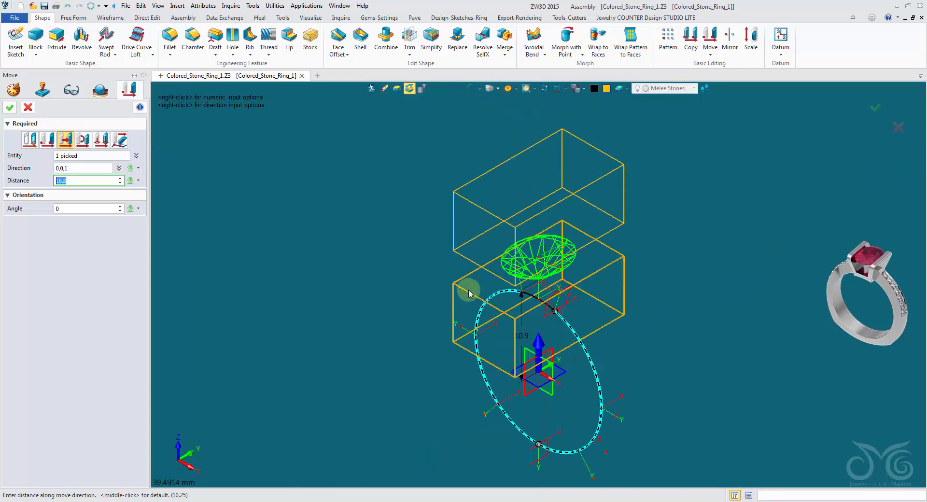
left_click(519, 91)
left_click(537, 147)
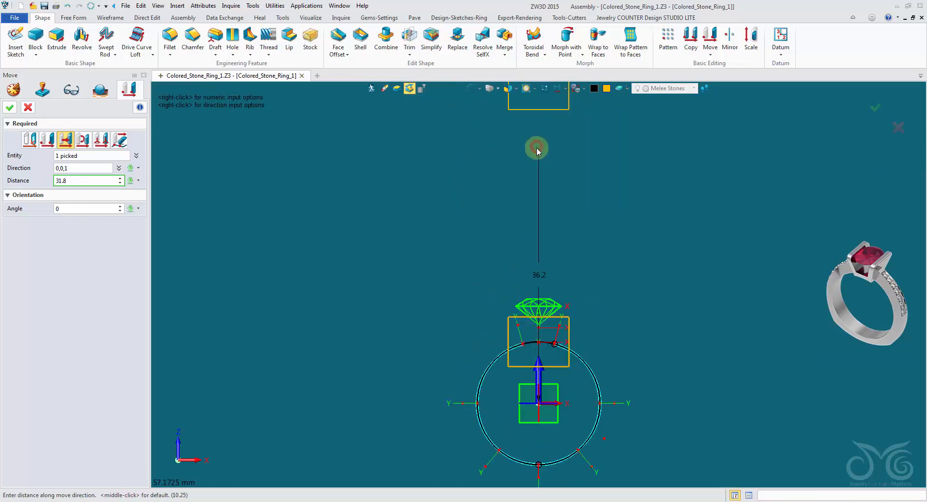
Move the block upward by 2.75 mm along Z so that it encloses the gemstone.
scroll(538, 289, "up", 6)
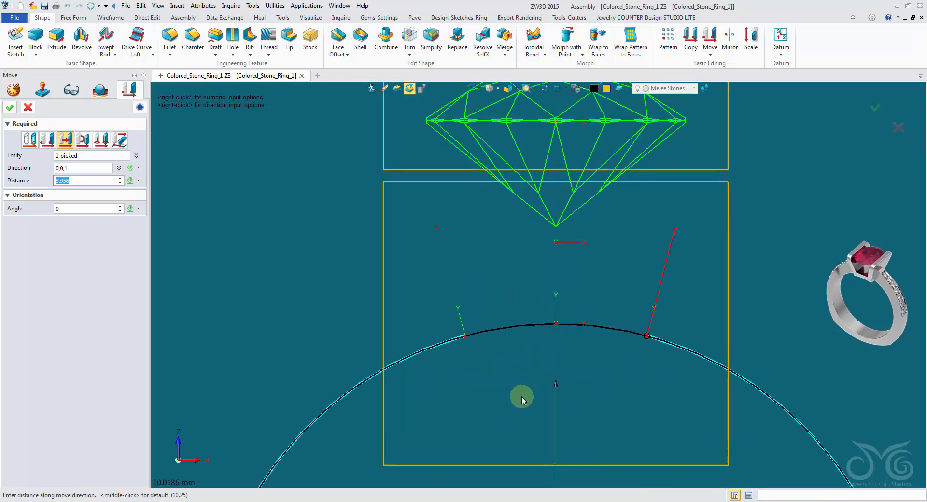
scroll(522, 381, "down", 5)
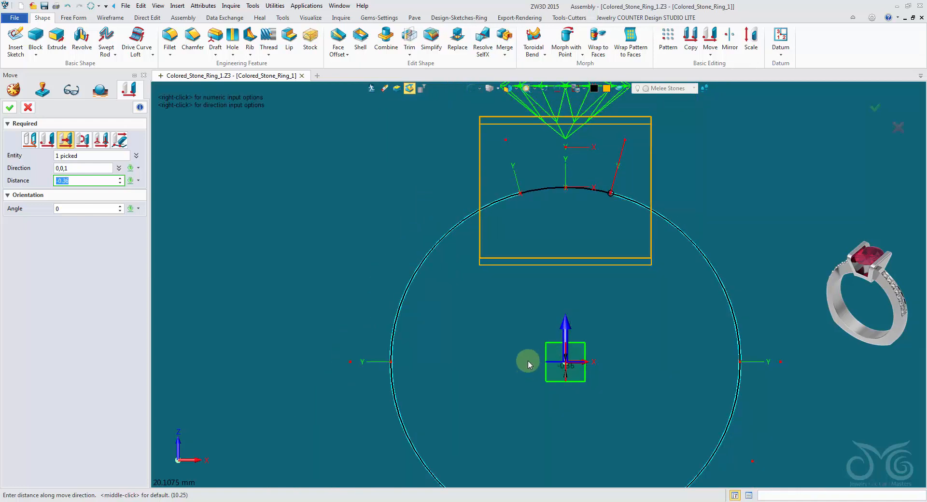
middle_click_drag(528, 361, 487, 432)
left_click_drag(489, 421, 489, 404)
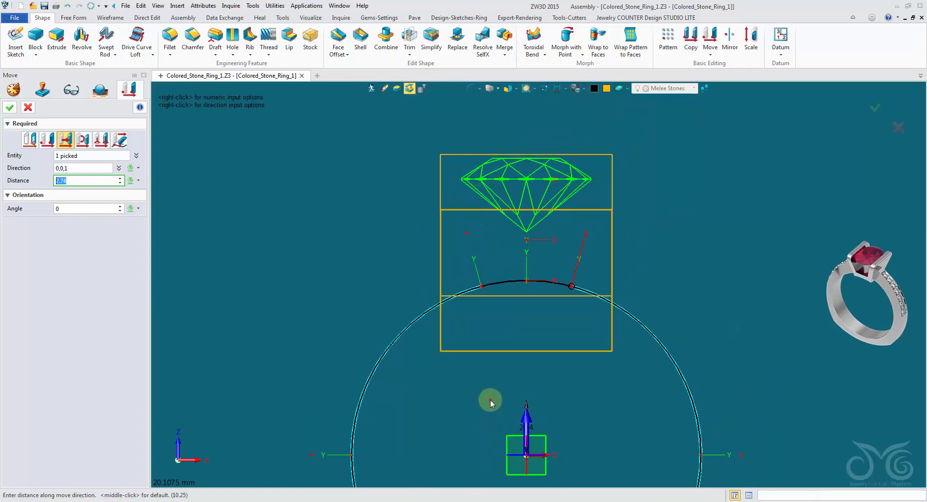
left_click(490, 399)
left_click(107, 183)
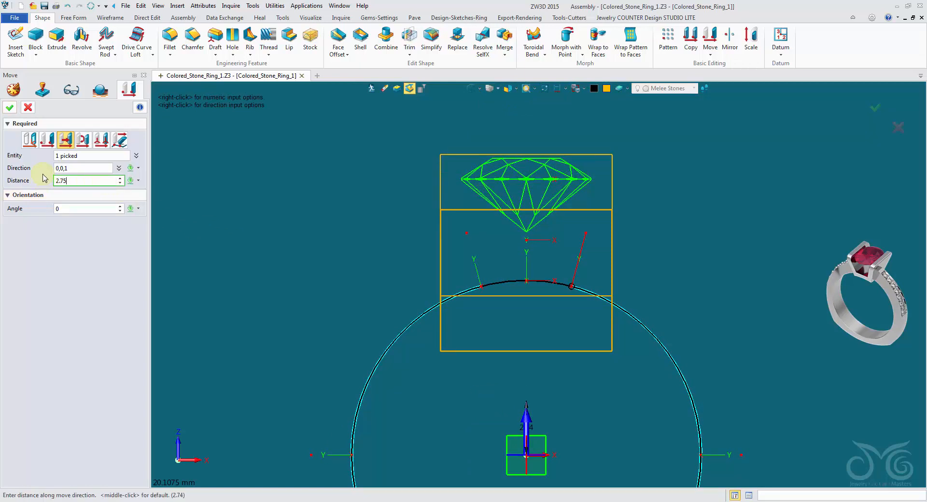
left_click(10, 108)
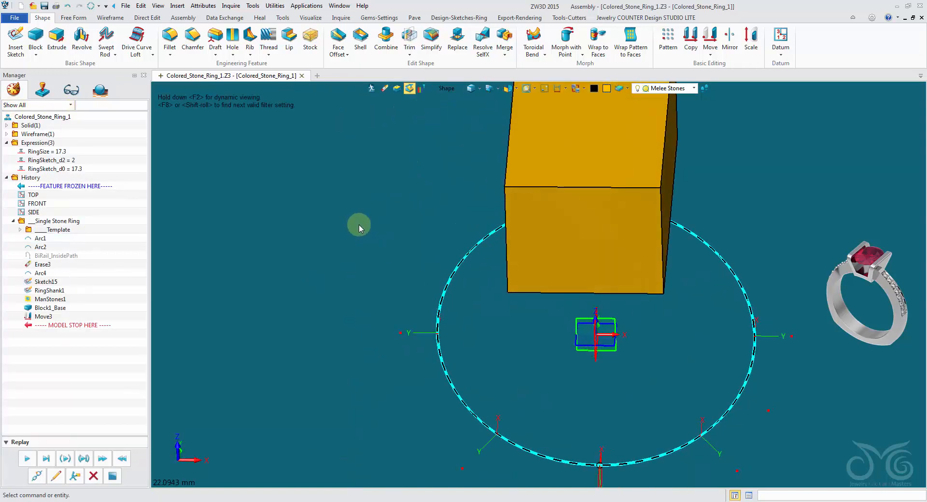
left_click(589, 256)
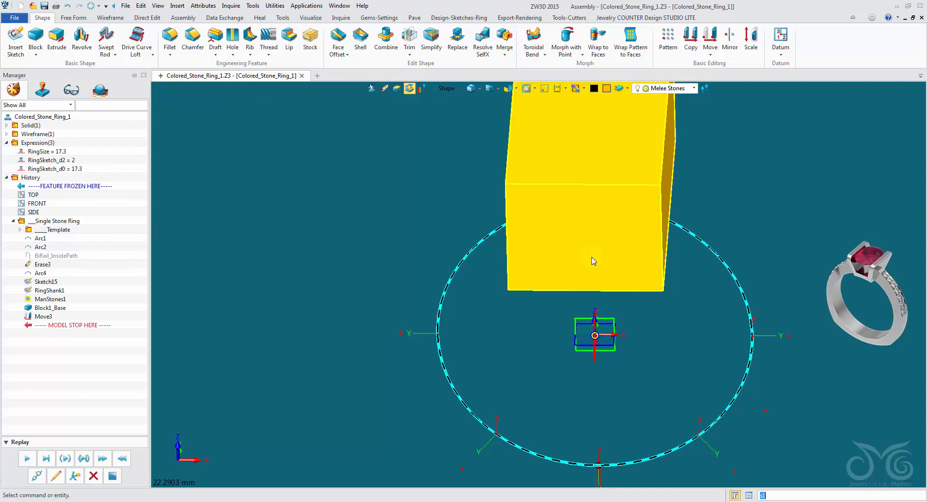
left_click(376, 228)
left_click(531, 143)
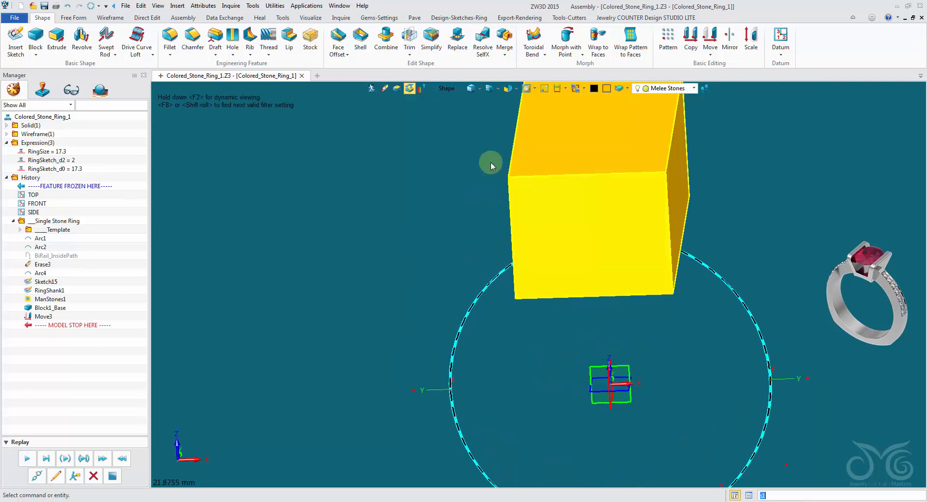
left_click(444, 206)
middle_click_drag(445, 204, 462, 177)
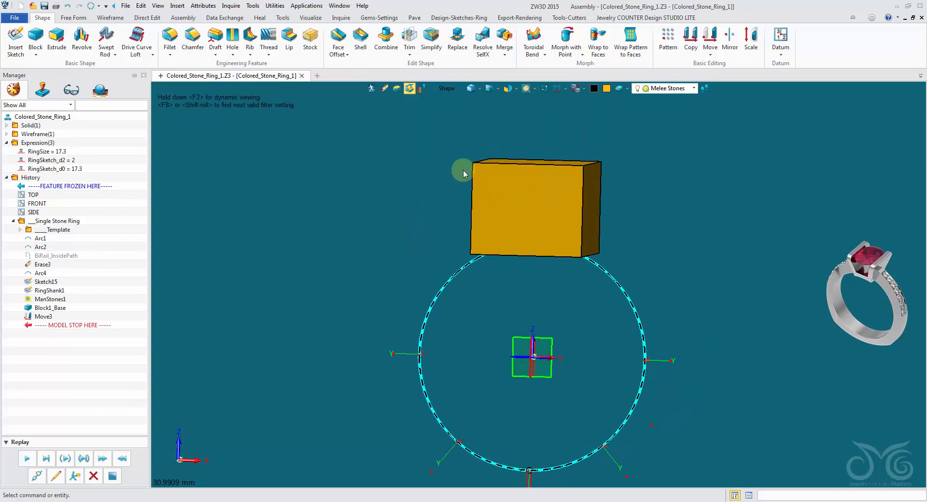
left_click(575, 201)
right_click_drag(402, 193, 402, 222)
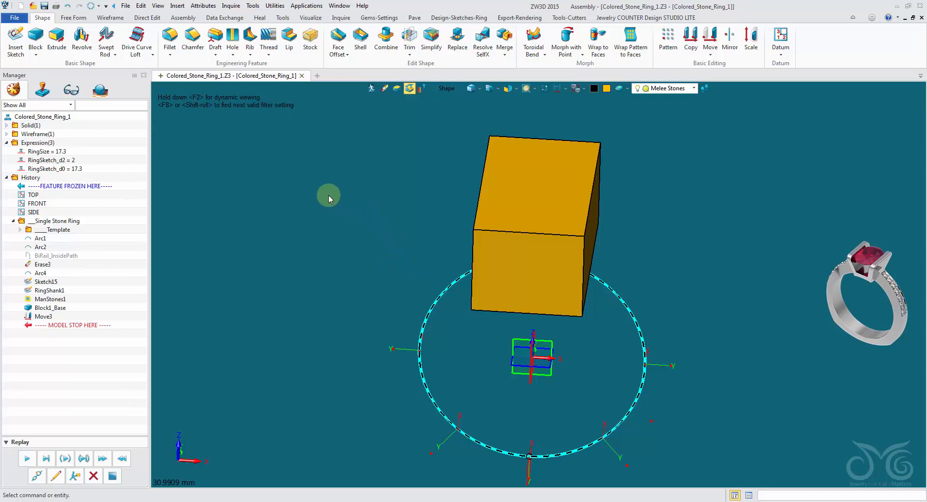
Begin a face Draft and select the block's two opposite long side faces.
left_click(216, 33)
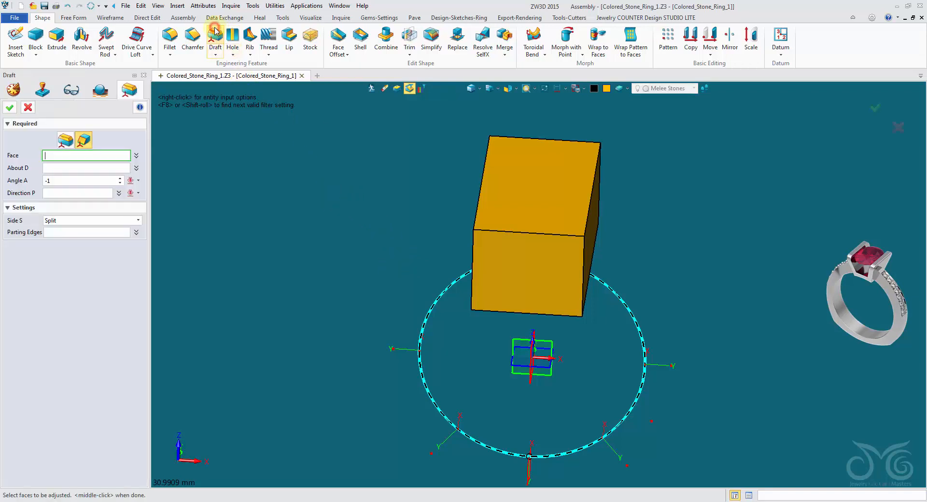
left_click(86, 141)
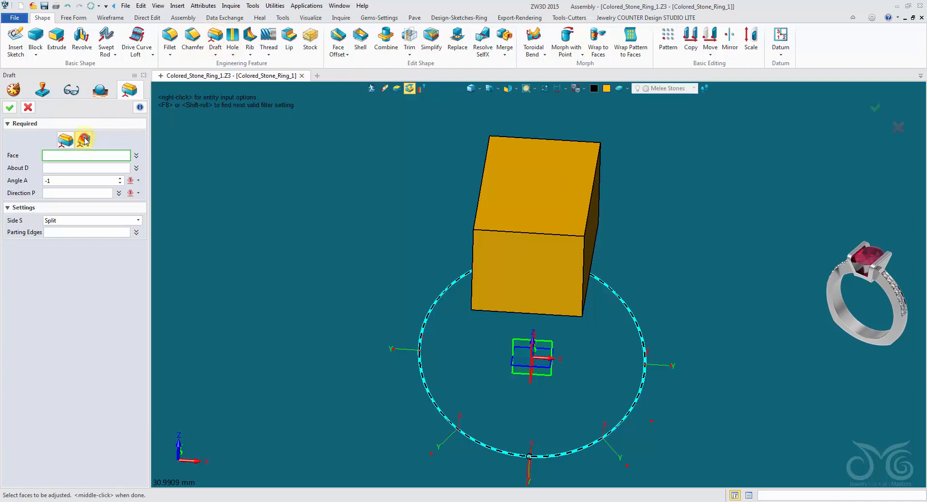
middle_click_drag(155, 177, 277, 207)
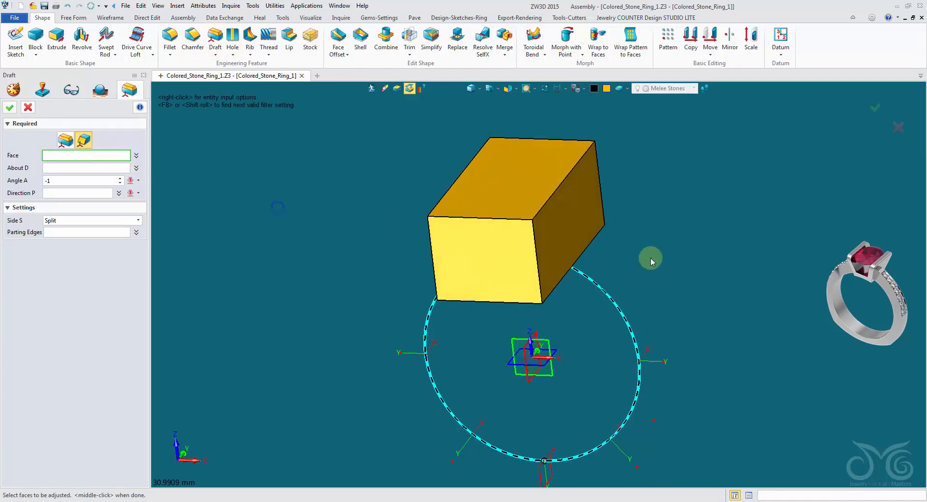
left_click(575, 223)
middle_click(404, 265)
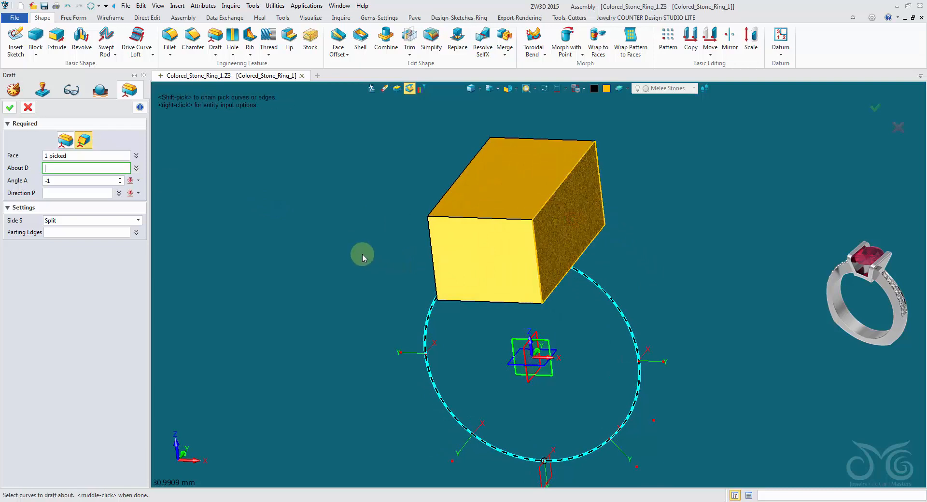
middle_click_drag(363, 253, 486, 209)
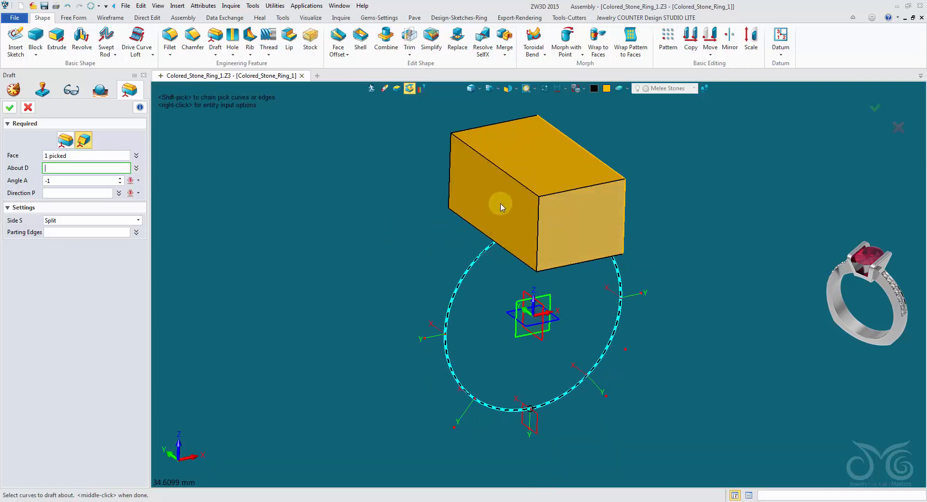
left_click(109, 156)
left_click(489, 209)
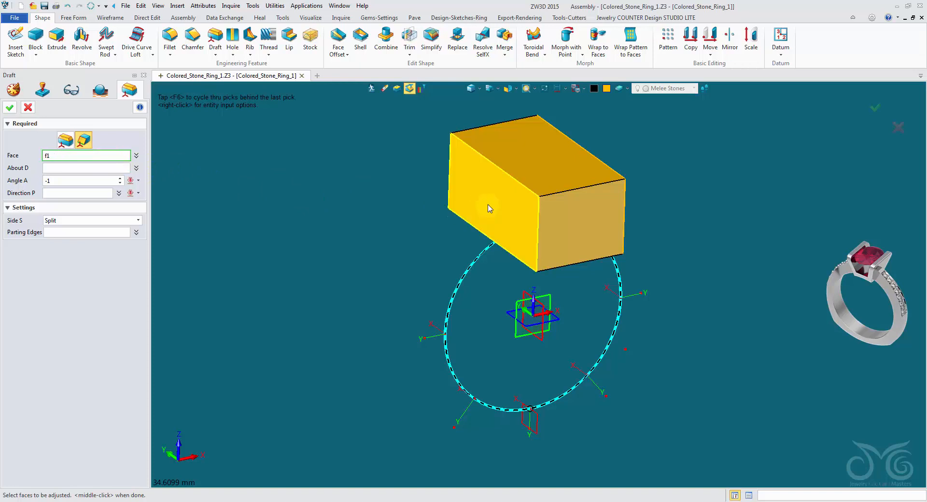
middle_click(489, 208)
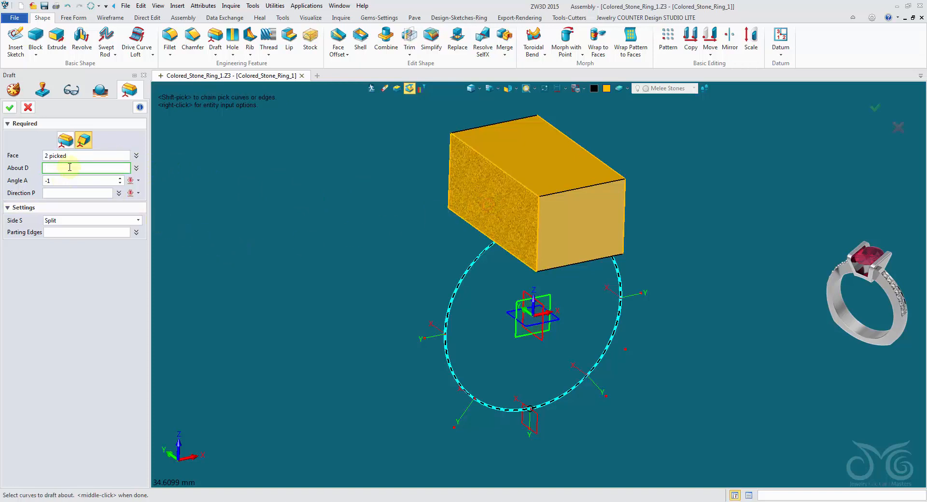
Select the upper edges of both side faces as the curves to draft about.
middle_click_drag(495, 217, 594, 192)
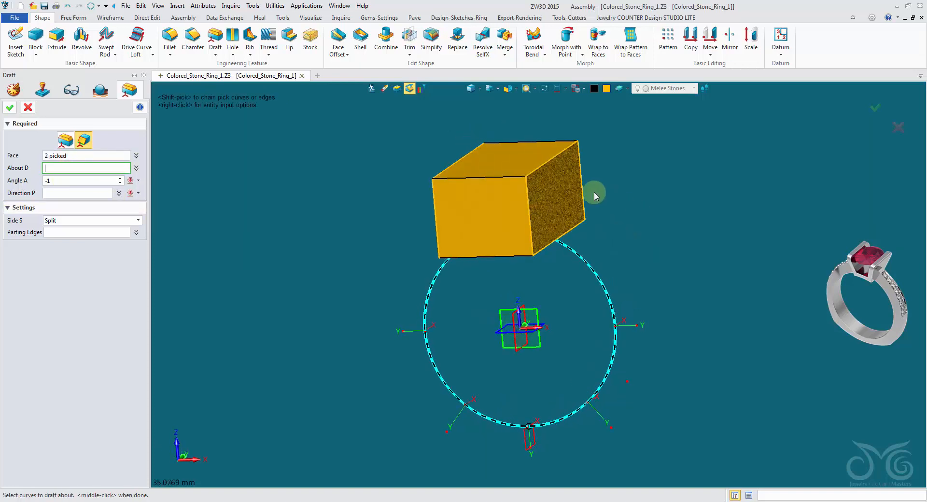
left_click(552, 159)
middle_click(552, 159)
right_click_drag(562, 166, 645, 184)
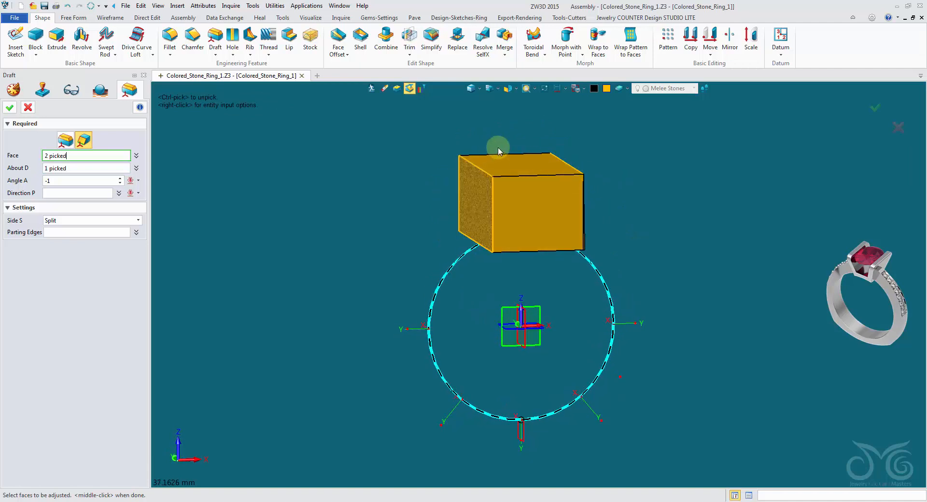
left_click(479, 174)
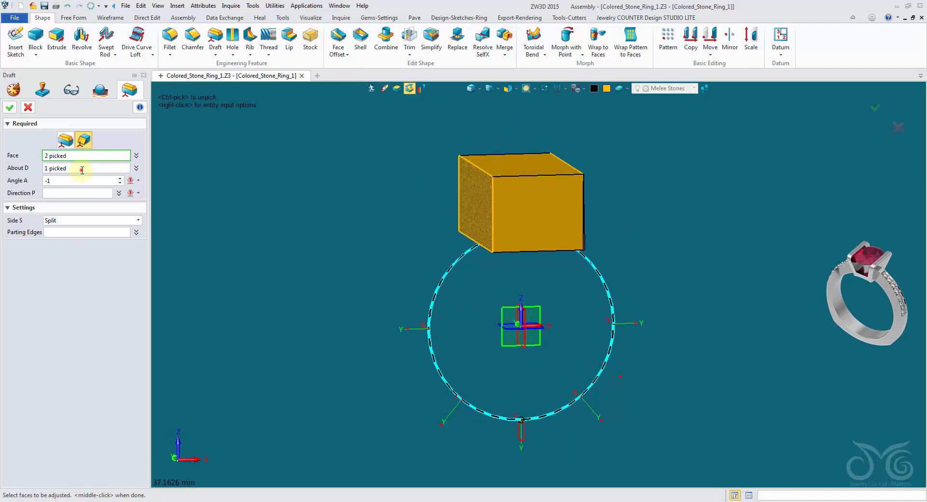
left_click(82, 170)
left_click(470, 168)
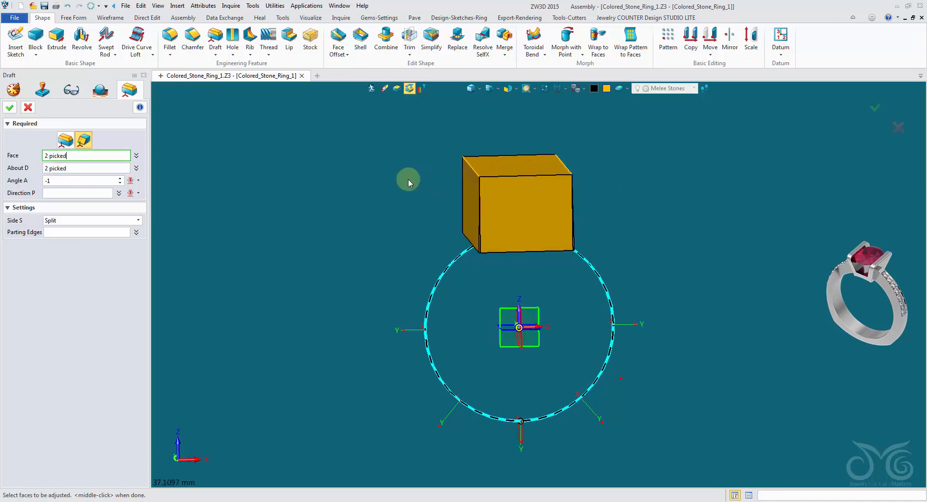
Set the draft angle to 7 degrees and check the tapered sides against the gemstone in a wireframe front view.
left_click(73, 179)
scroll(73, 180, "down", 4)
scroll(73, 180, "up", 12)
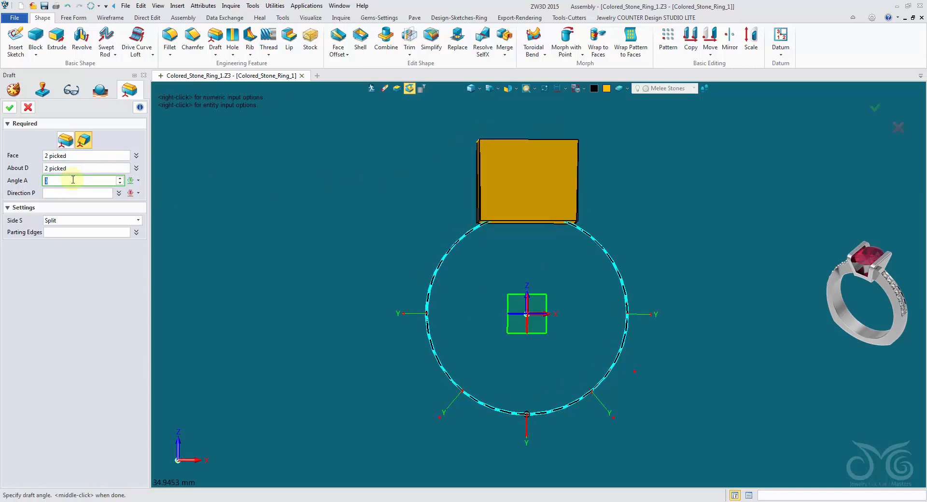
left_click(471, 88)
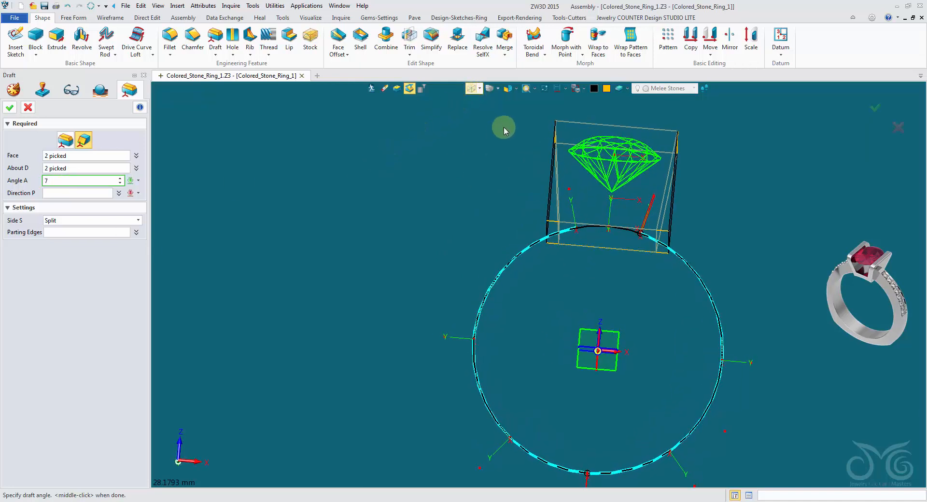
left_click(508, 89)
middle_click_drag(550, 186, 526, 287)
scroll(543, 215, "up", 4)
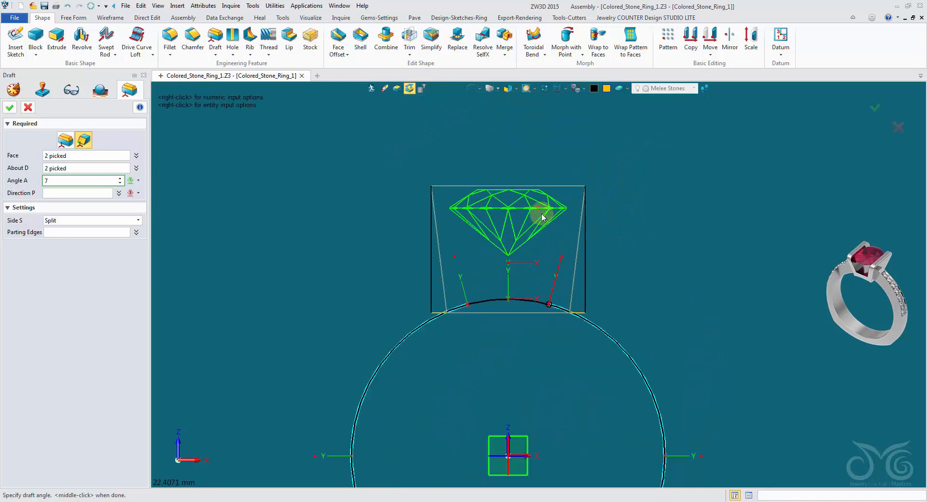
Adjust the draft angle to 15 degrees, apply the draft, and display the tapered block shaded again.
scroll(77, 182, "up", 11)
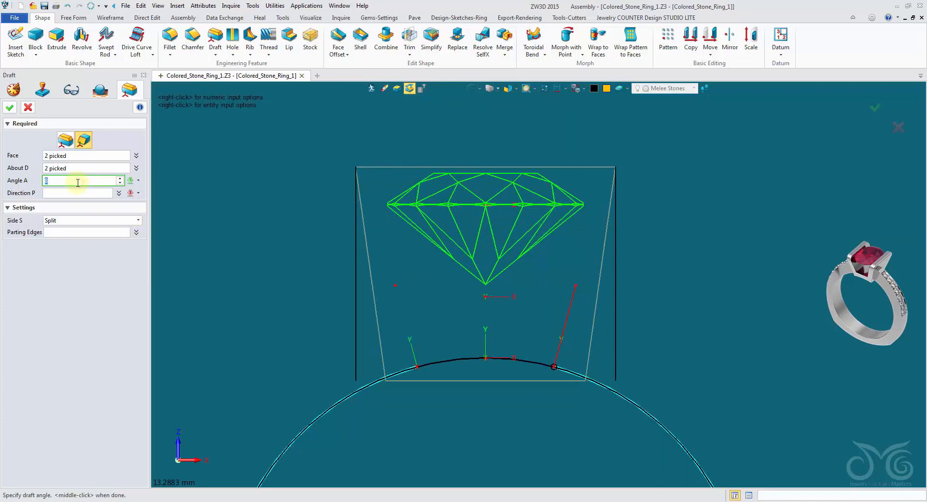
scroll(77, 183, "up", 1)
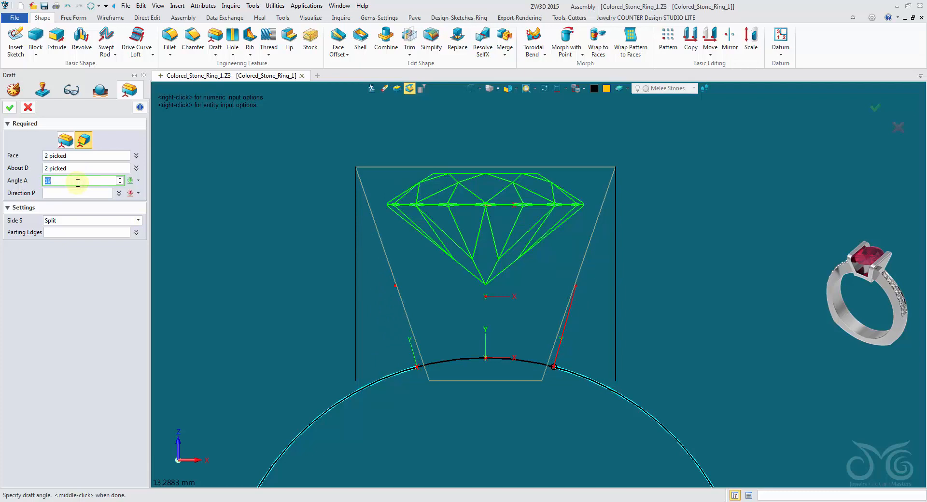
scroll(77, 182, "down", 3)
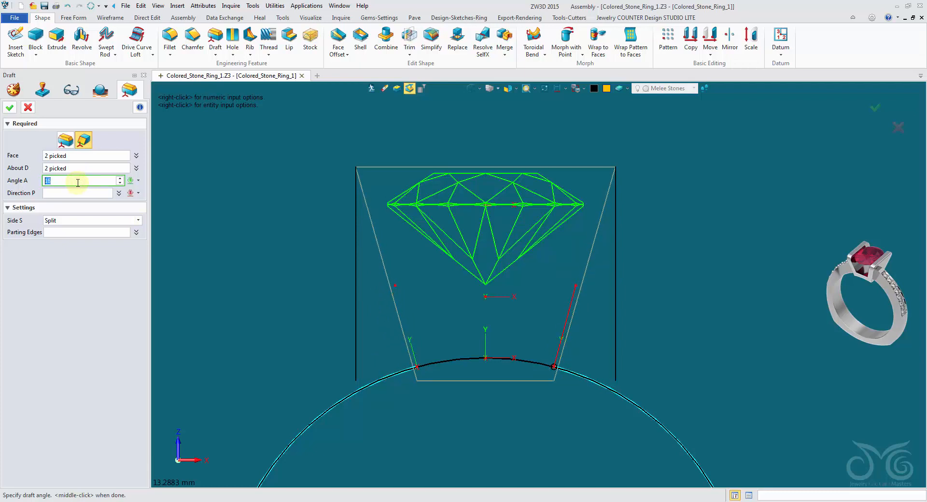
scroll(77, 183, "down", 1)
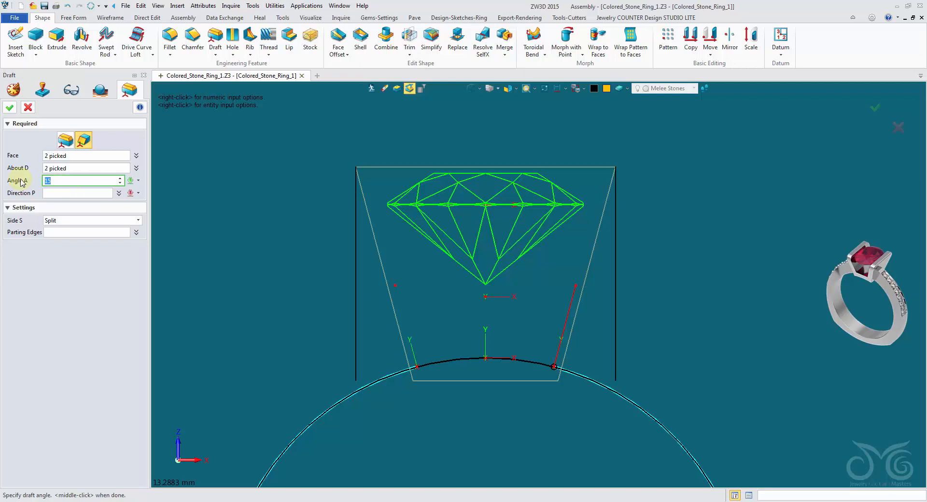
left_click(10, 107)
left_click(470, 90)
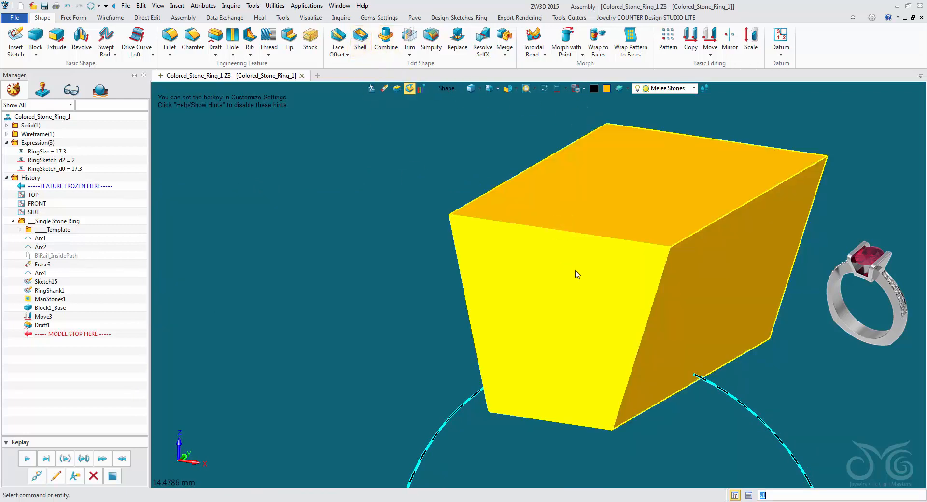
Shell the tapered block with a thickness of -1.25 mm, opening its top face and both end faces.
left_click(359, 49)
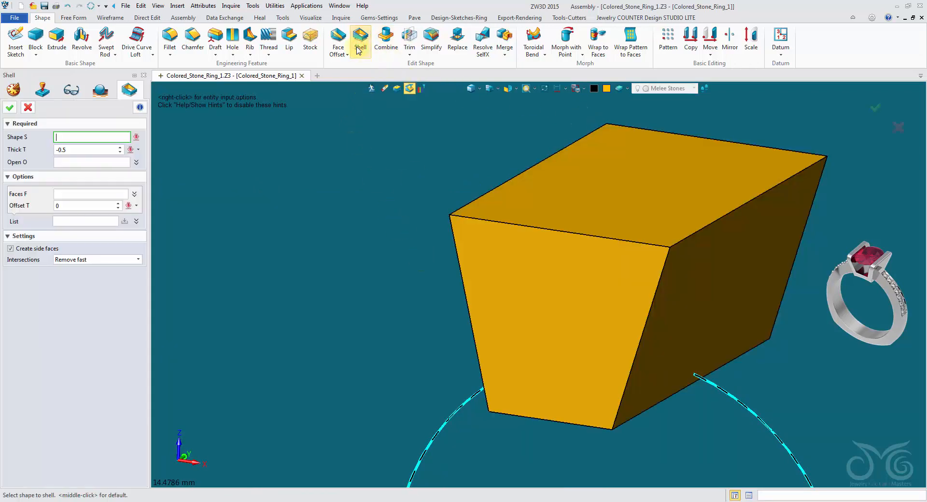
left_click(514, 227)
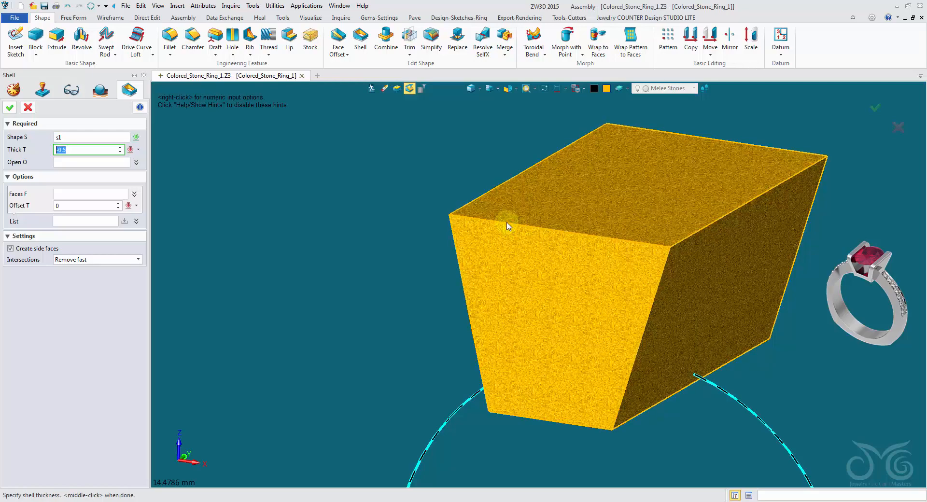
left_click(101, 162)
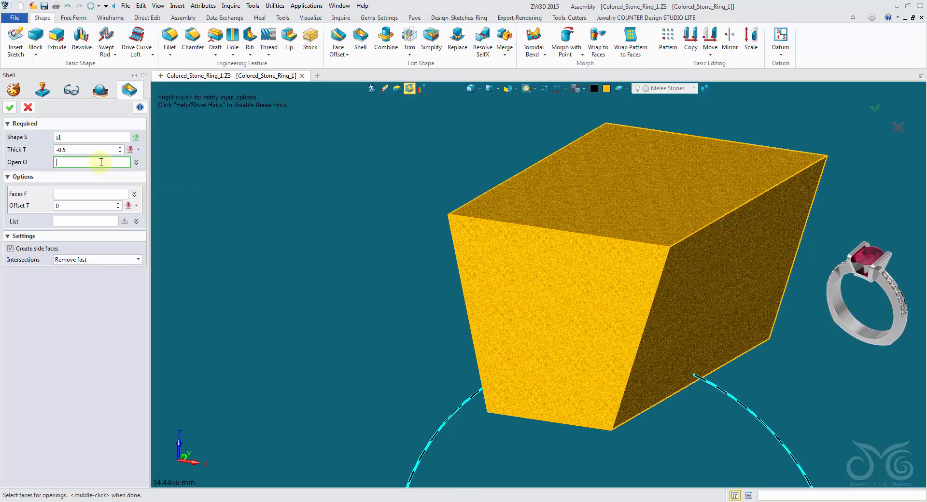
left_click(503, 249)
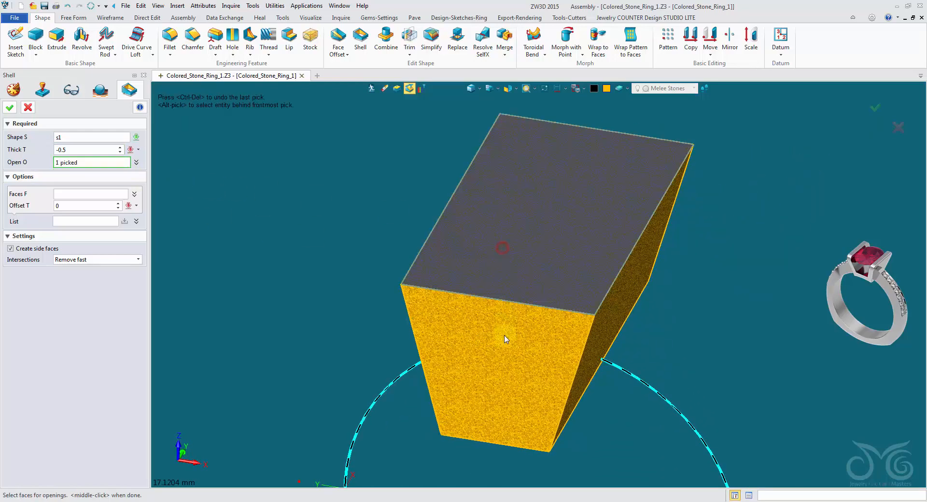
right_click_drag(503, 348, 805, 323)
left_click(541, 367)
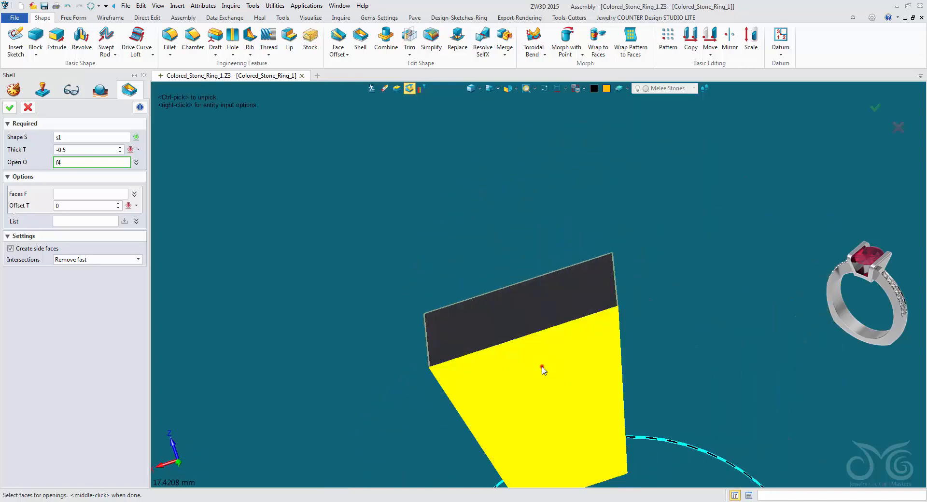
right_click_drag(542, 368, 341, 332)
left_click(480, 323)
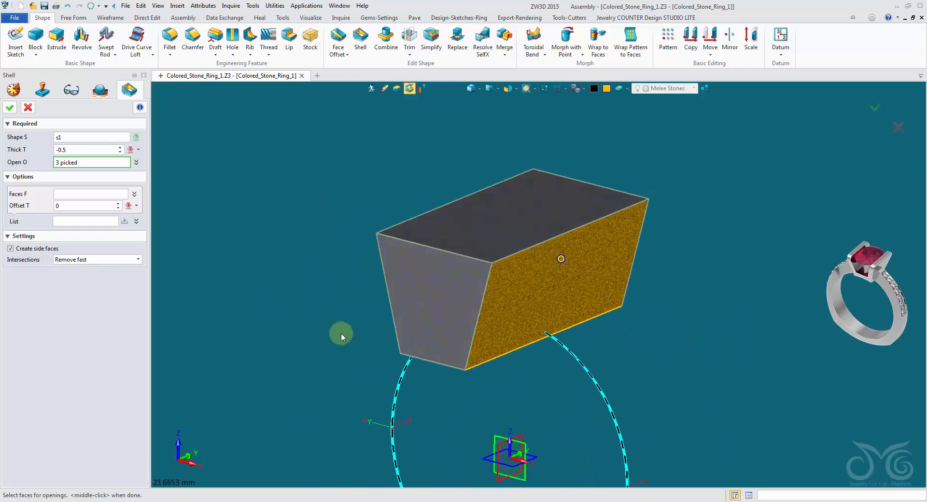
left_click(78, 150)
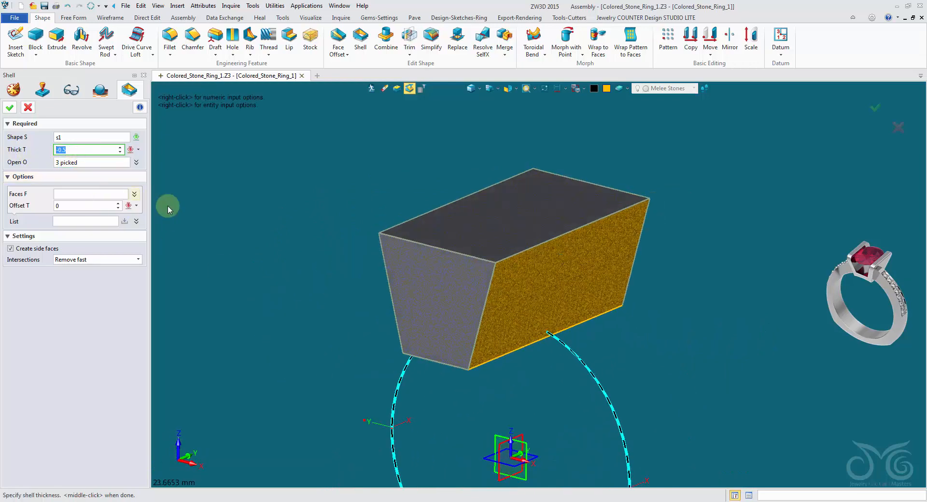
type("-1.25")
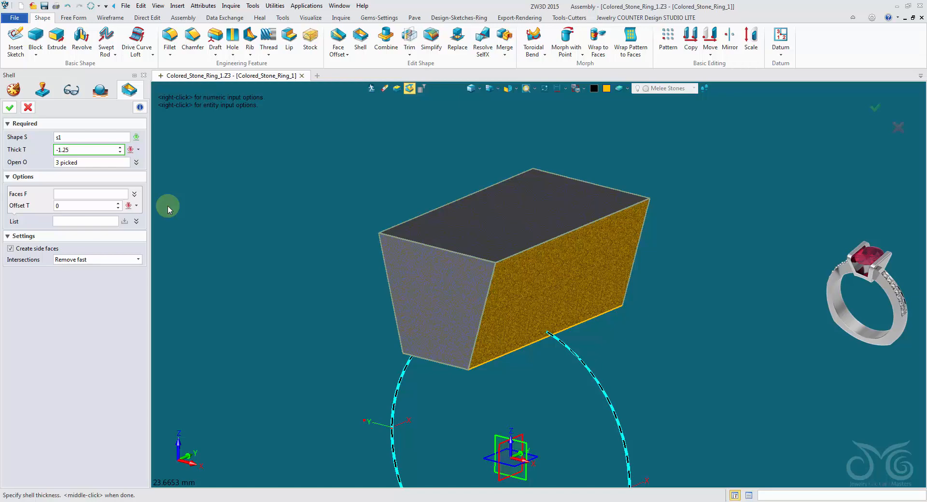
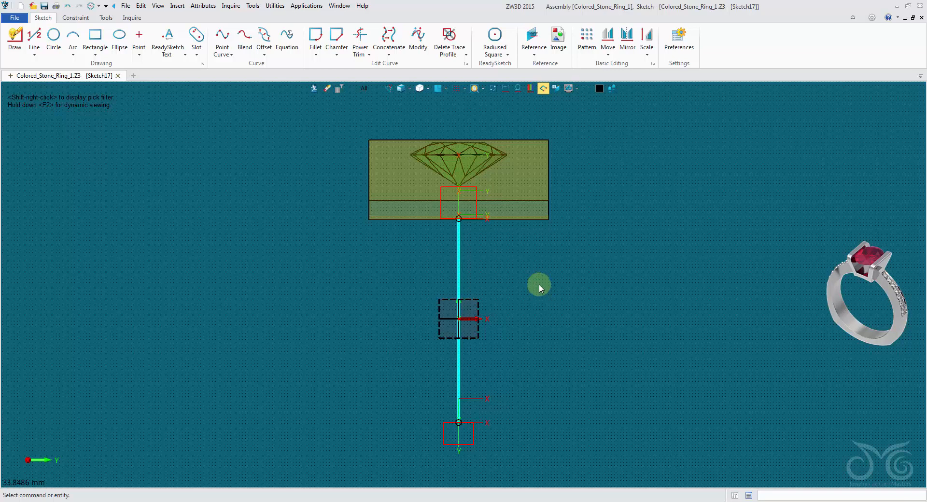
With the model geometry hidden, draw a vertical line 11.25 mm long up from the sketch origin and convert it to construction geometry.
middle_click_drag(541, 257, 504, 289)
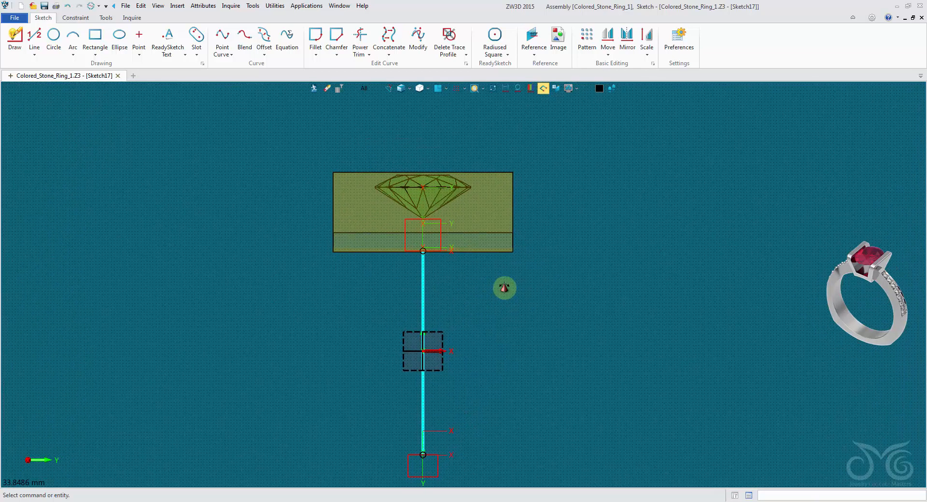
scroll(504, 288, "up", 2)
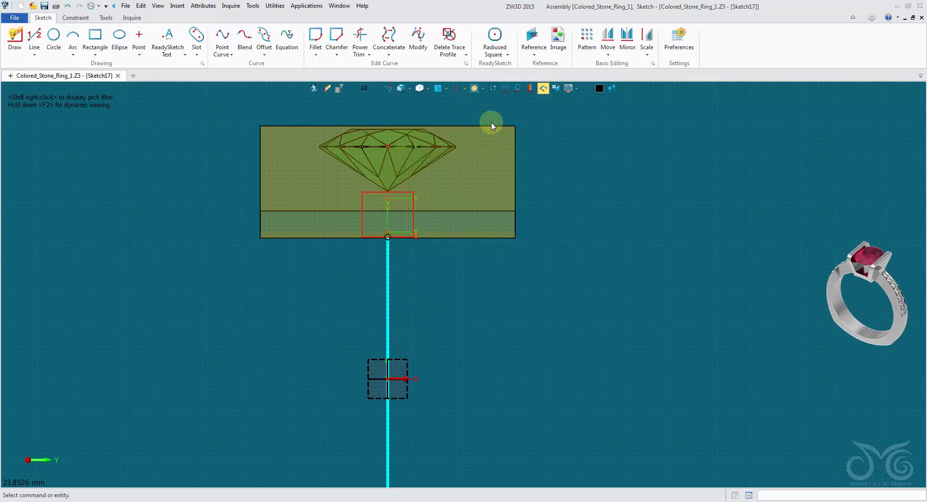
left_click(34, 42)
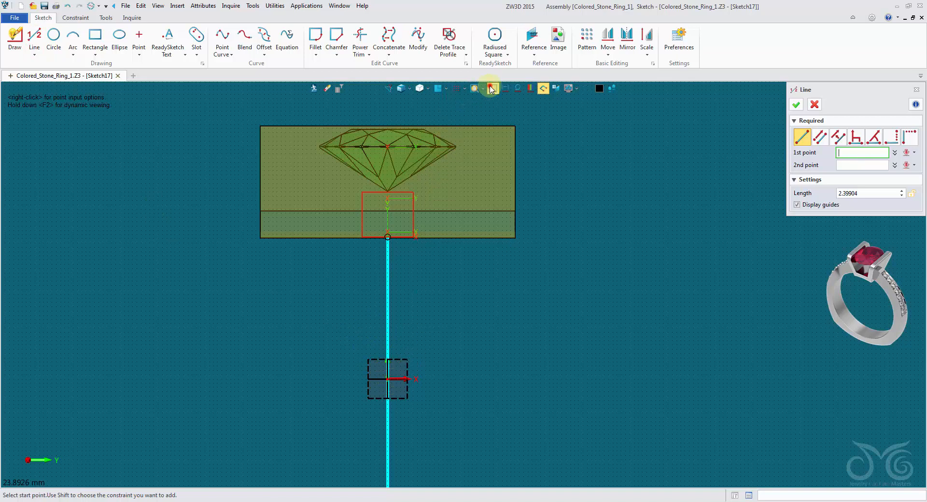
left_click(492, 88)
left_click(388, 379)
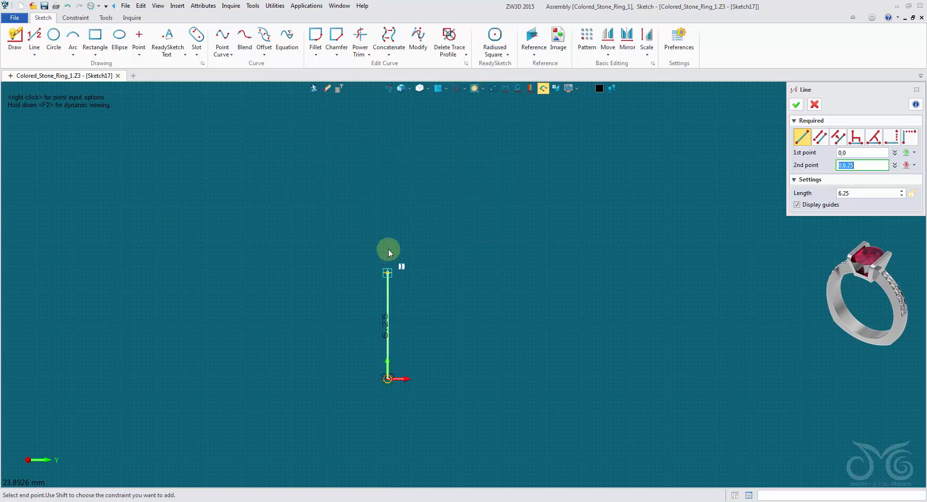
left_click(389, 187)
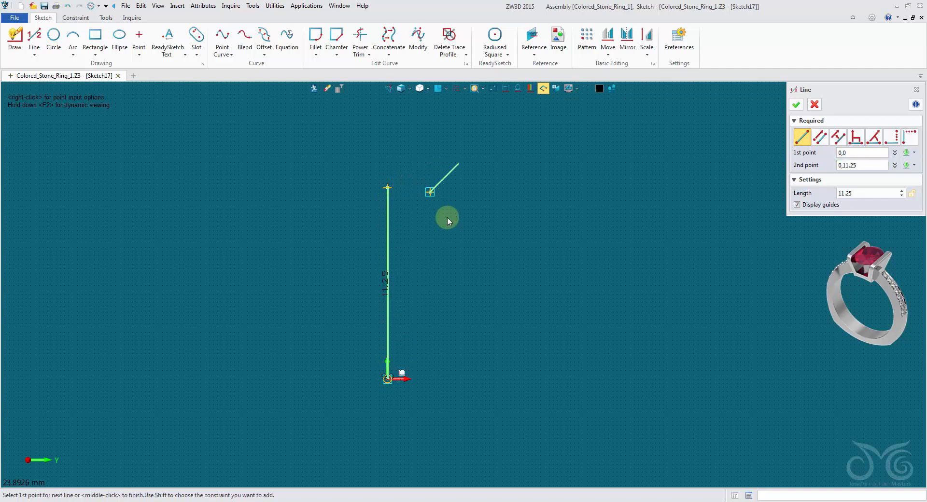
left_click(797, 104)
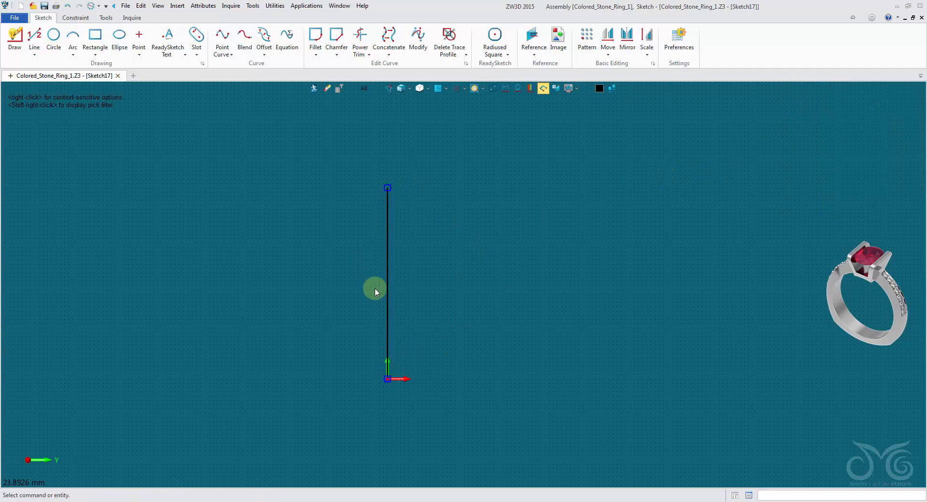
right_click(389, 218)
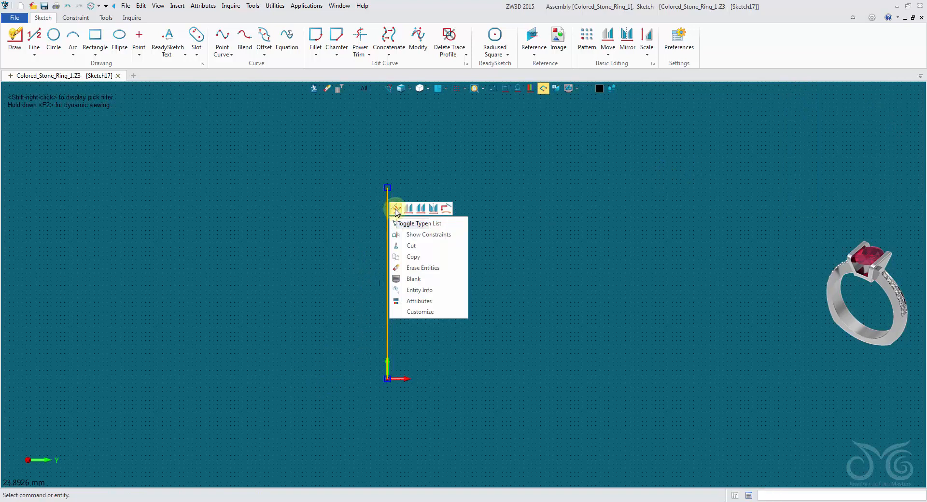
left_click(395, 210)
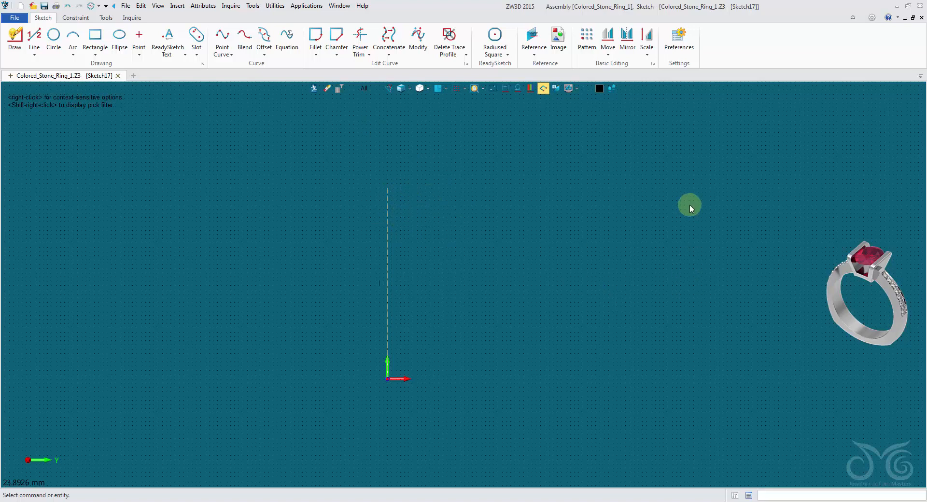
Show the model geometry again and draw a slanted line from the origin to 6.25,17, just above the block.
middle_click_drag(669, 172, 660, 193)
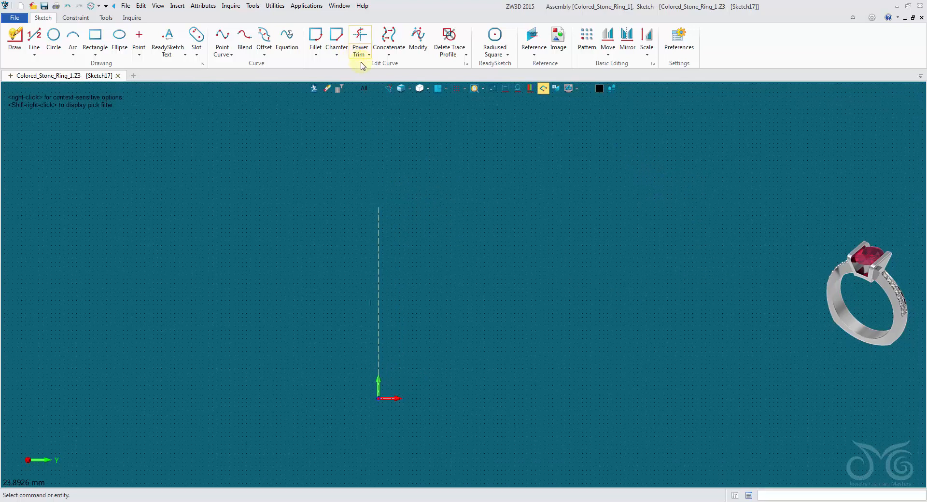
left_click(493, 90)
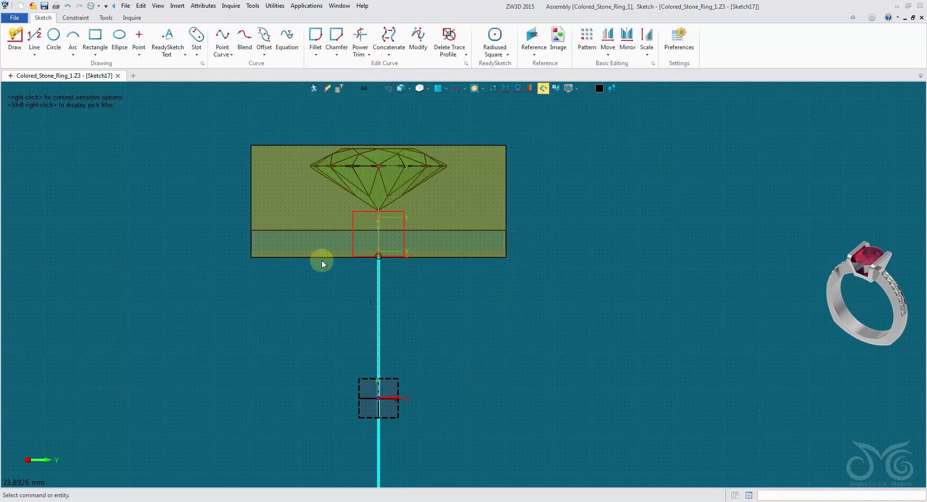
left_click(34, 36)
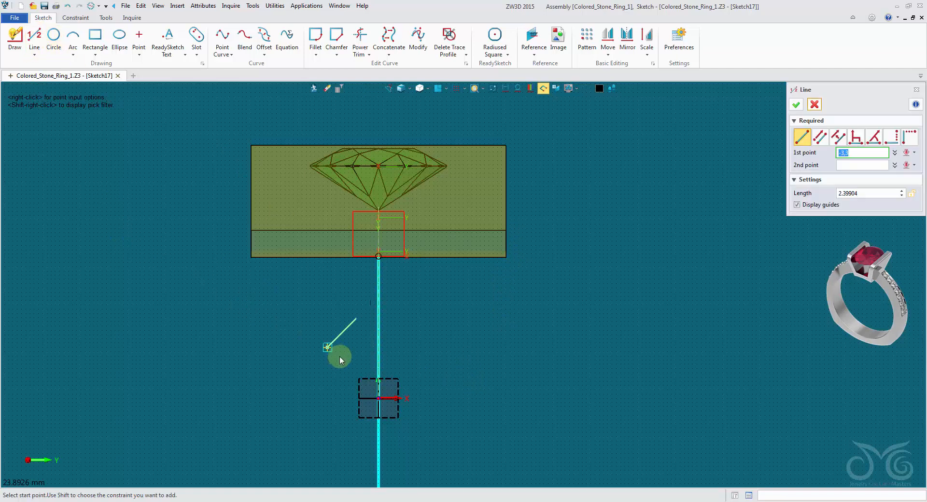
left_click(380, 398)
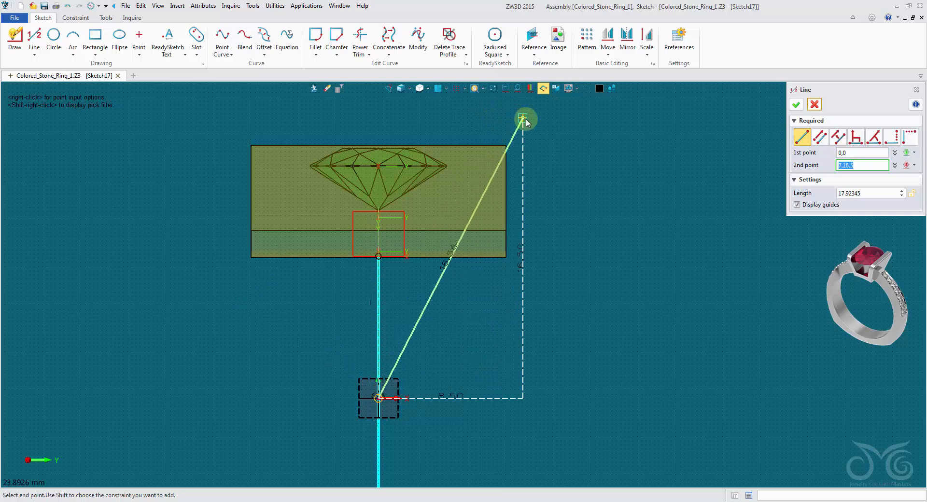
left_click(485, 110)
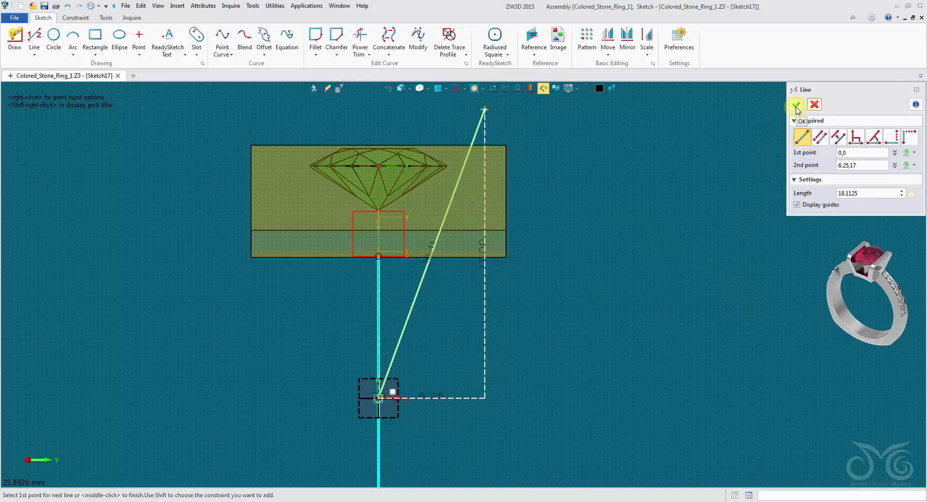
left_click(796, 105)
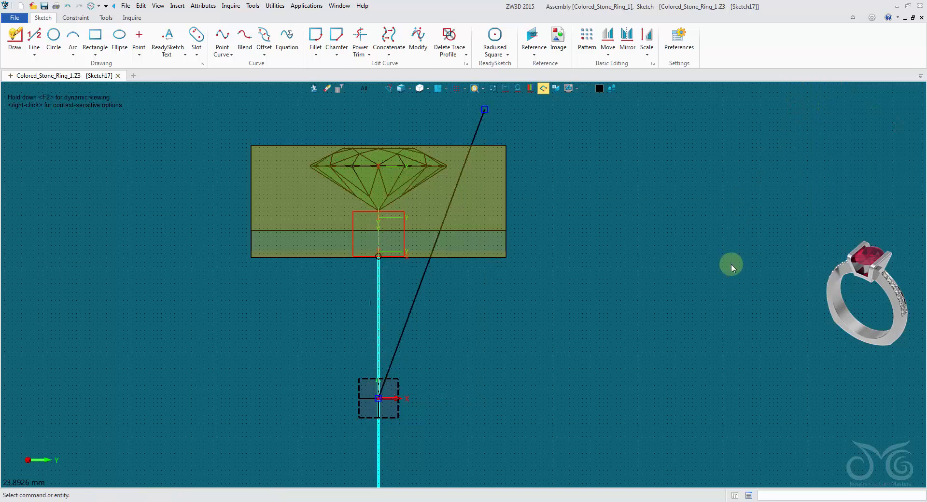
Dimension the slanted line's length and set it to 18 mm.
right_click(628, 179)
left_click(606, 145)
left_click(442, 231)
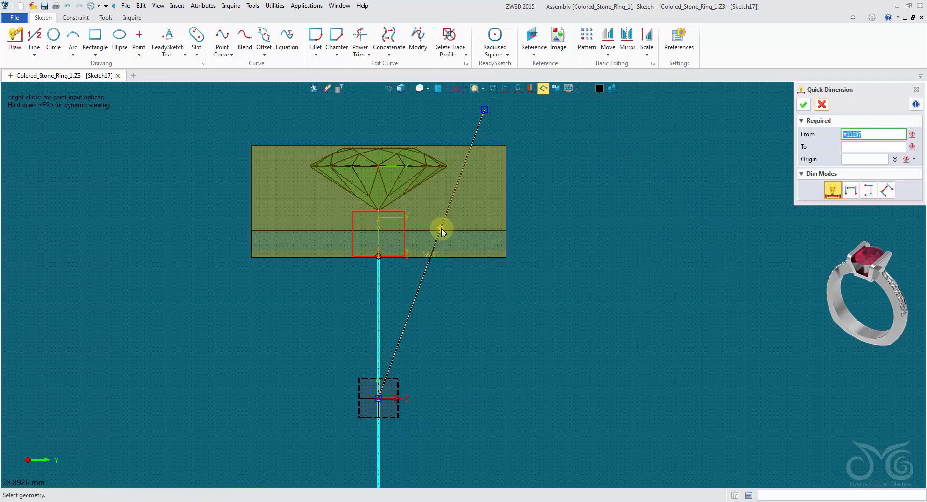
left_click(441, 228)
left_click(465, 255)
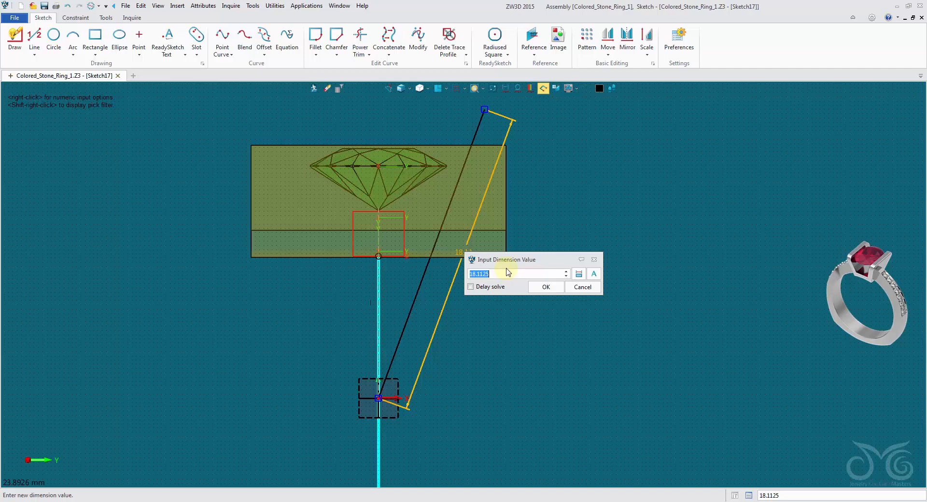
left_click(546, 288)
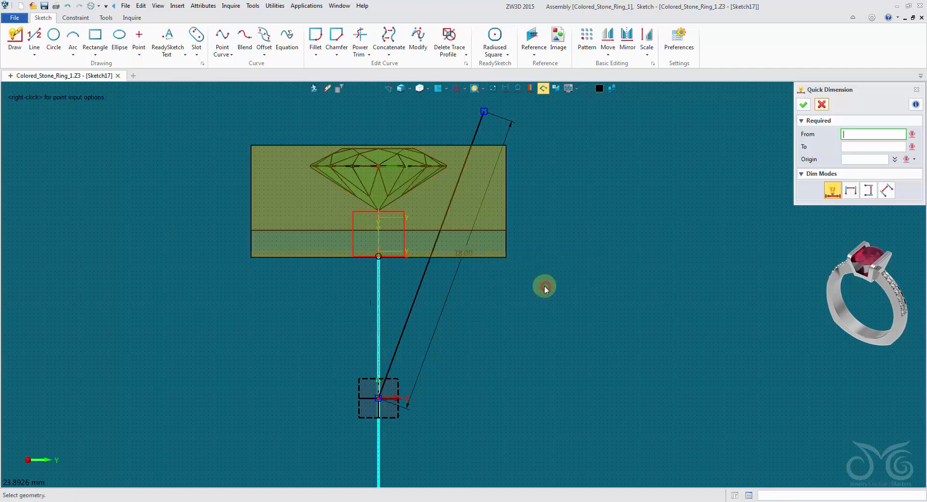
With the model geometry hidden, dimension the angle between the vertical construction line and the slanted line.
left_click(411, 309)
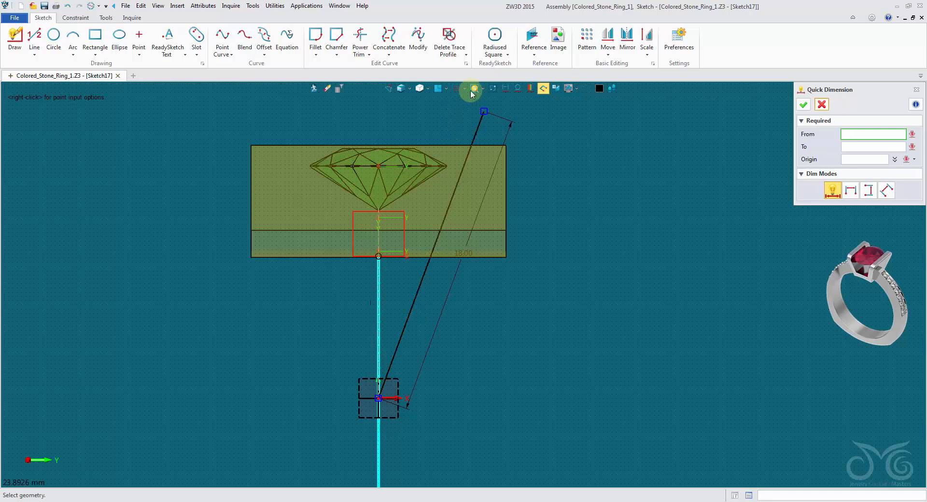
left_click(493, 89)
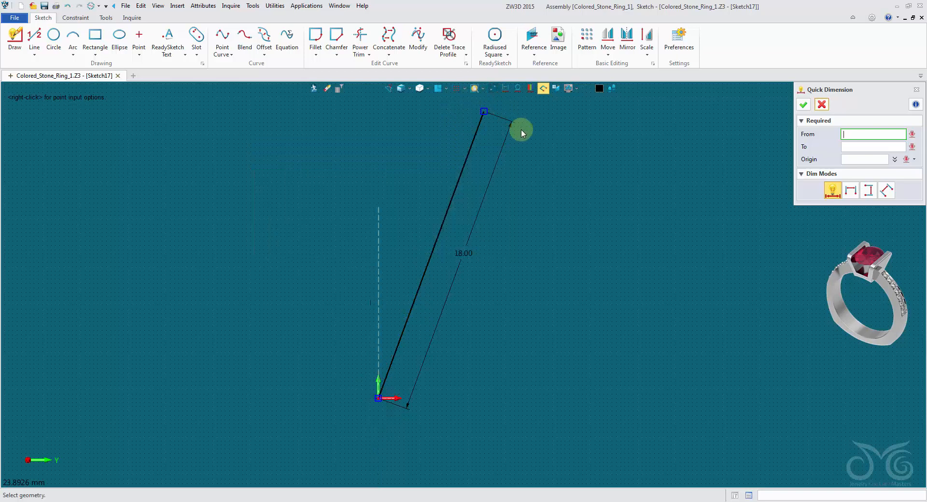
left_click(429, 264)
left_click(380, 258)
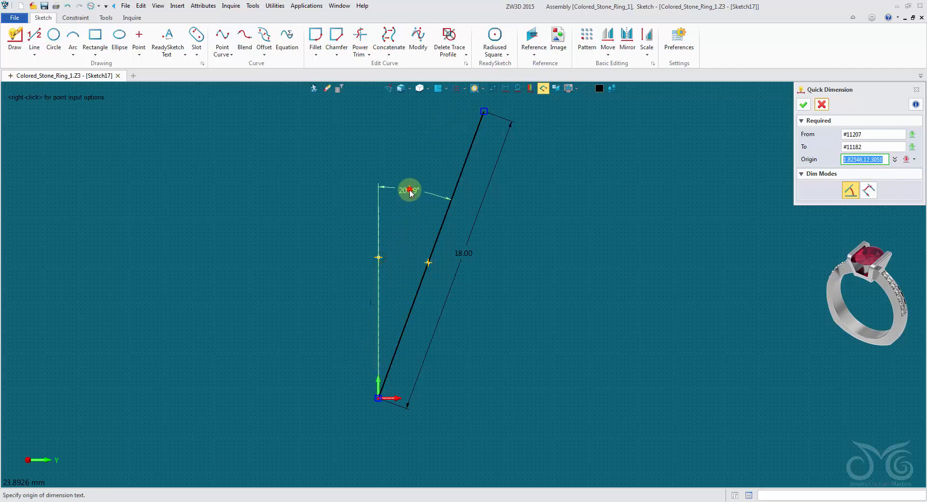
left_click(409, 191)
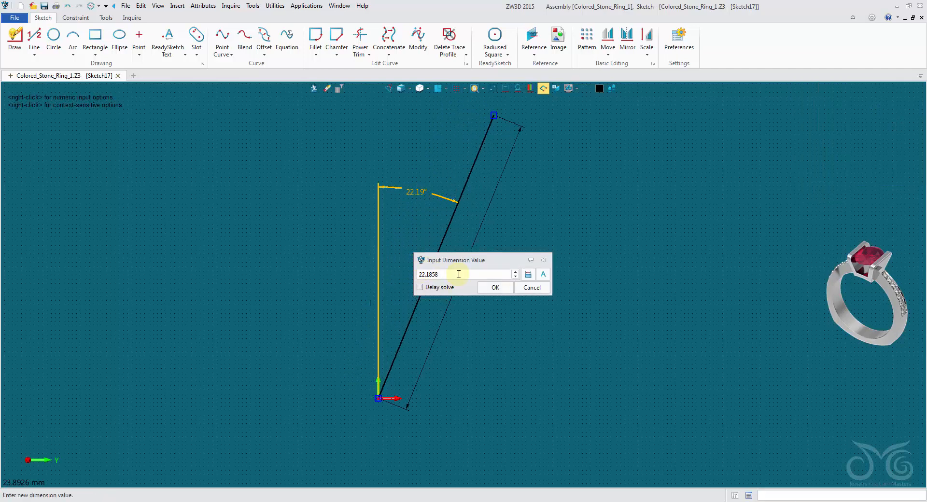
left_click(476, 240)
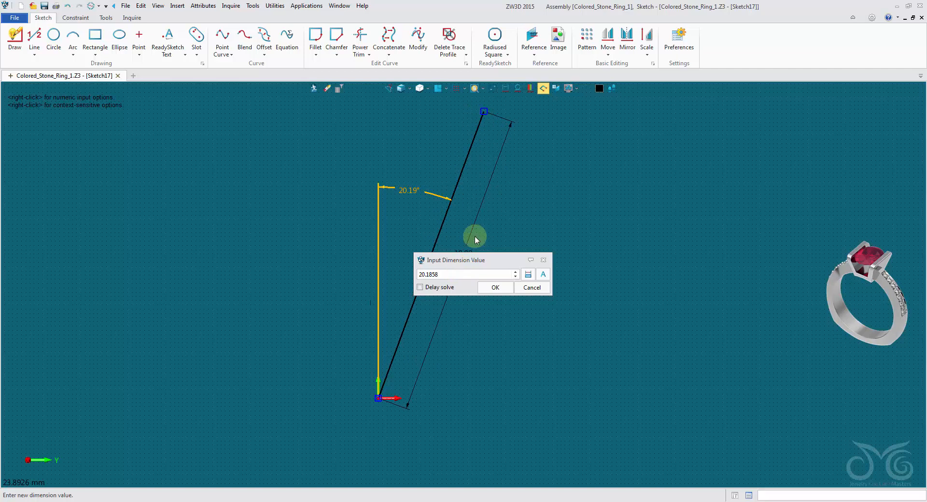
Show the model geometry again and reduce the slanted line's angle to 18.1858° against the block and gemstone.
left_click(493, 88)
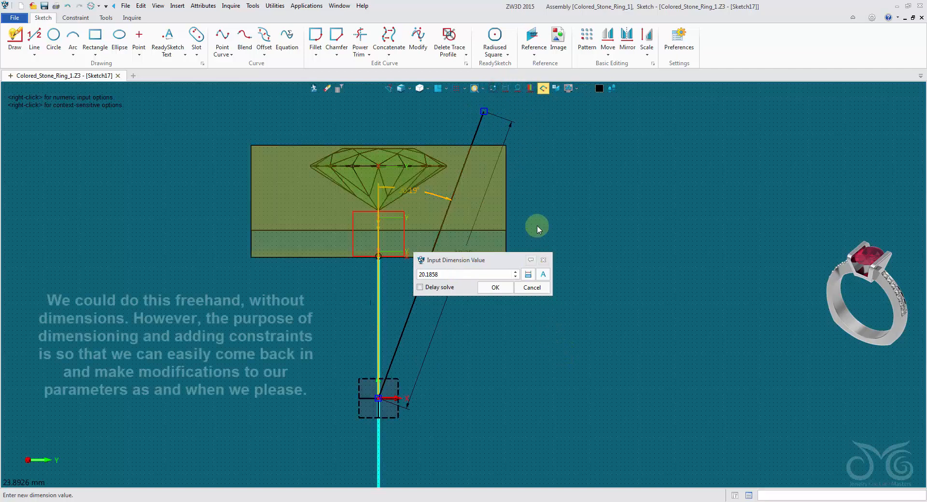
left_click(483, 276)
scroll(484, 275, "down", 1)
scroll(484, 275, "down", 1)
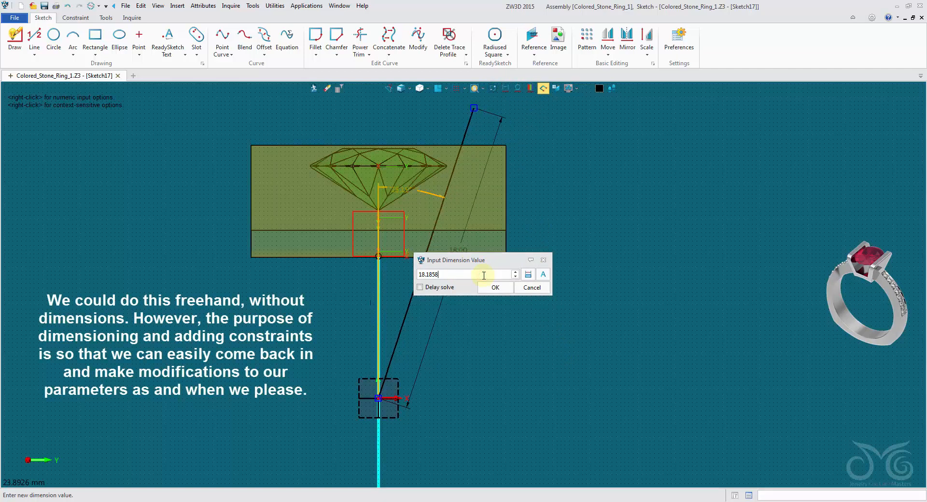
Set the angular step size for dimension values to 0.1.
right_click(582, 198)
left_click(602, 272)
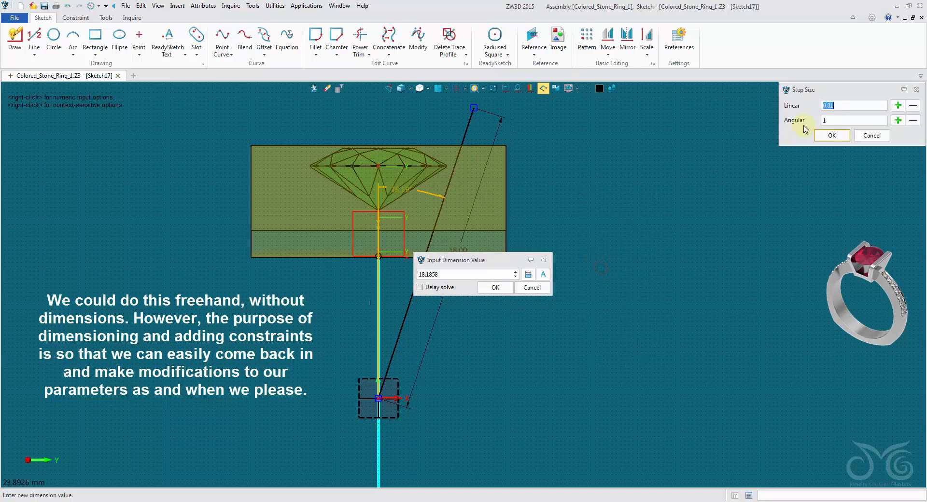
type("0.1")
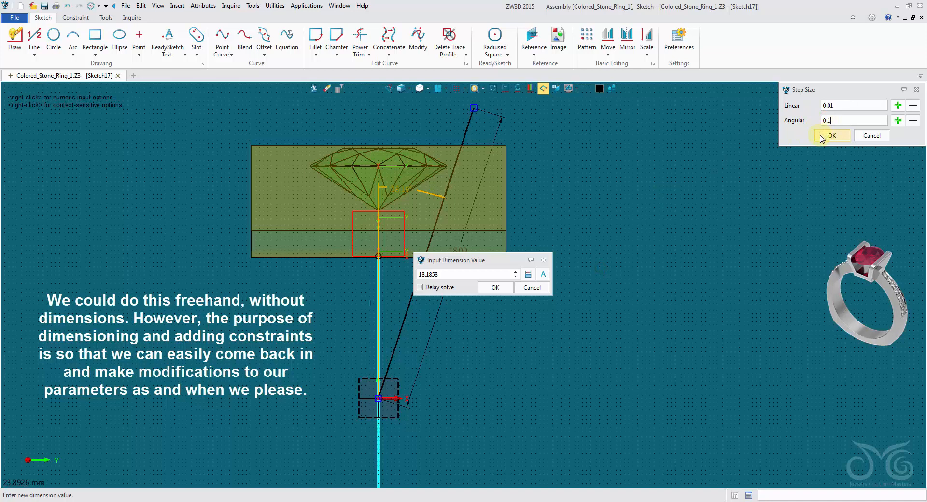
left_click(829, 135)
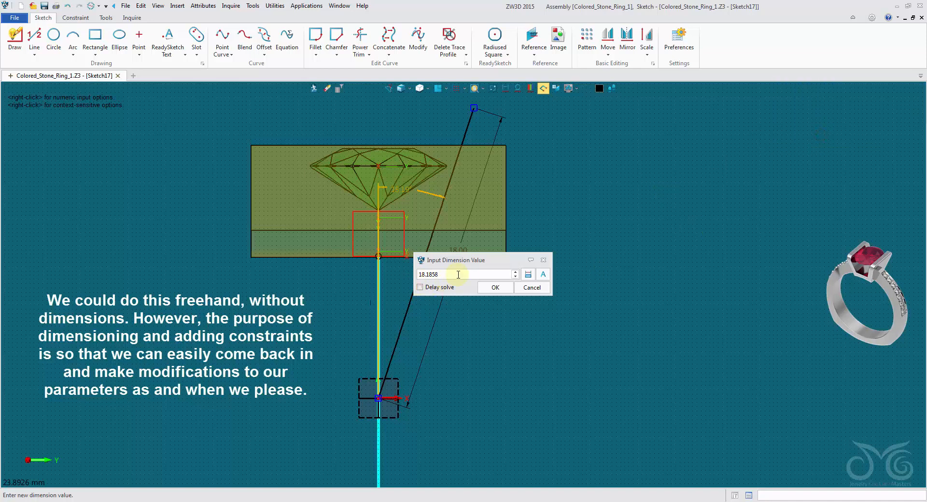
Step the slanted line's angle down in fine increments, set it to 17° and finish dimensioning.
scroll(458, 275, "down", 2)
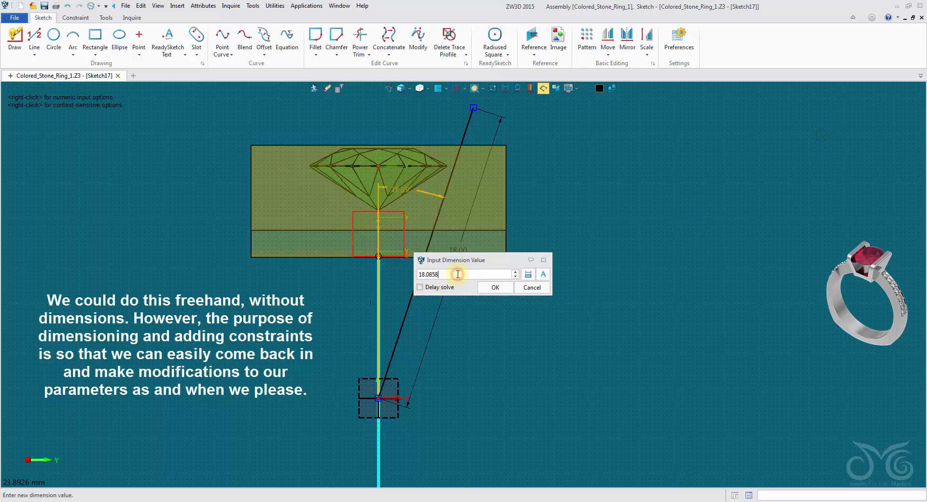
scroll(459, 274, "down", 5)
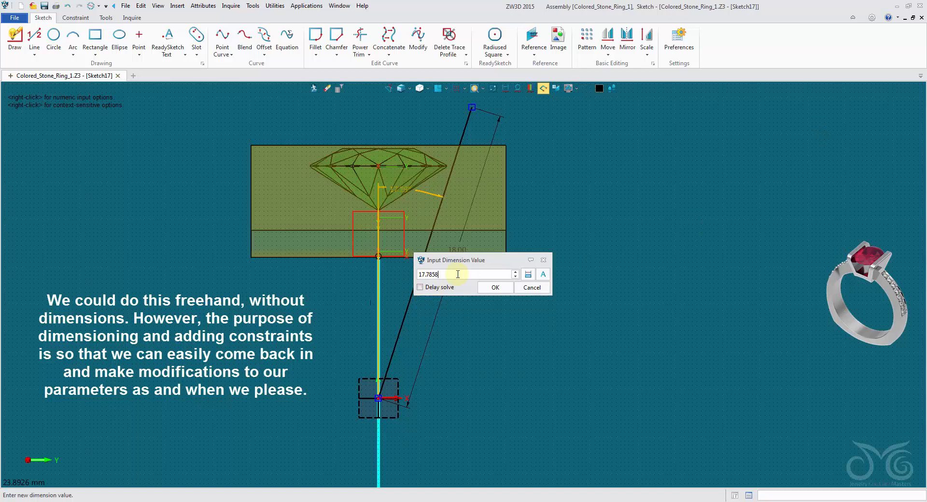
scroll(458, 274, "down", 1)
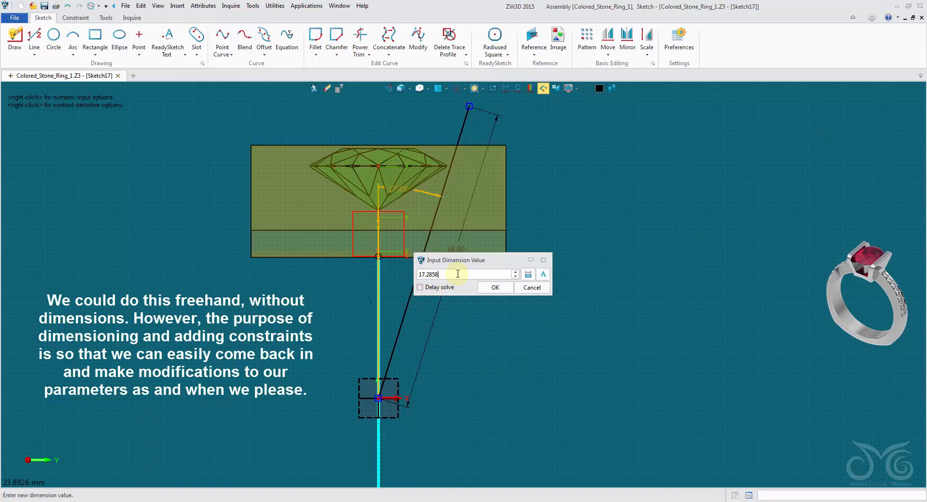
scroll(459, 275, "down", 1)
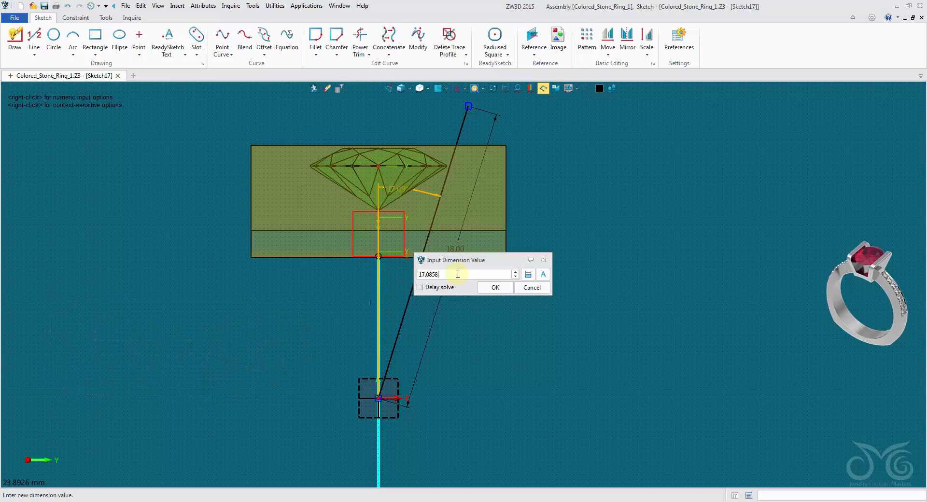
left_click_drag(455, 274, 397, 270)
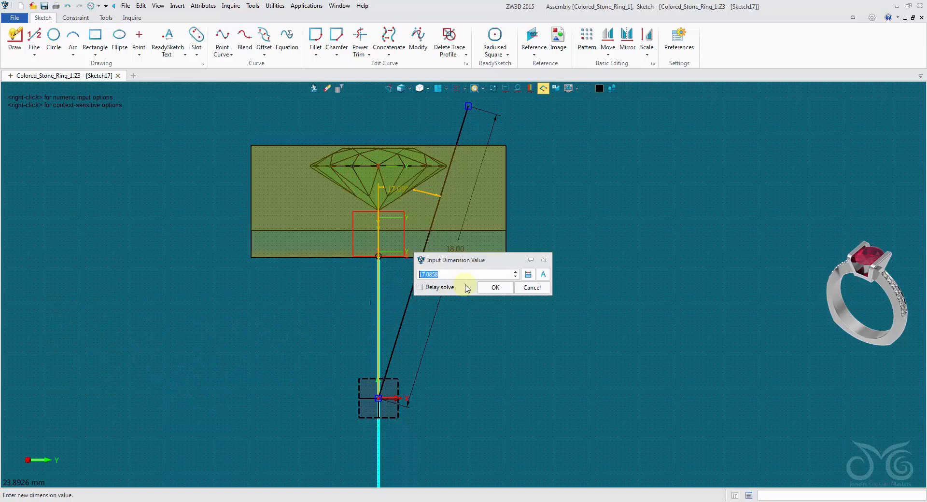
type("17")
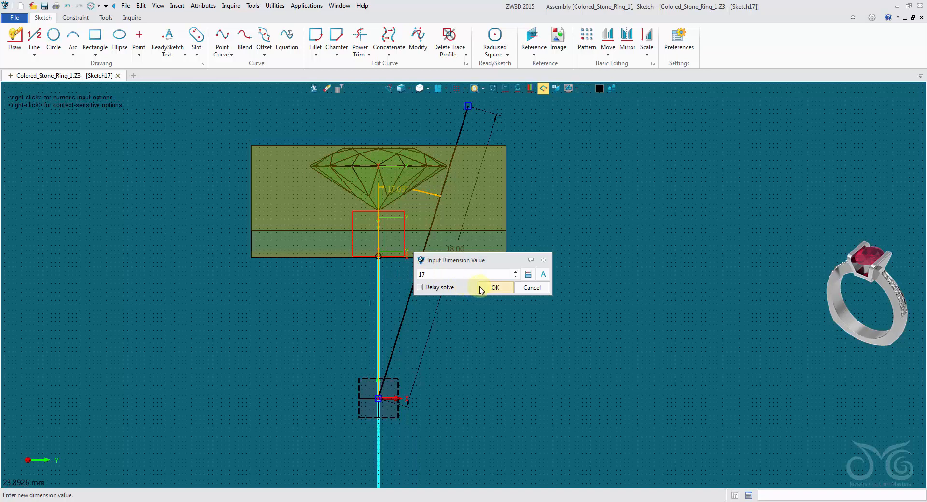
left_click(485, 288)
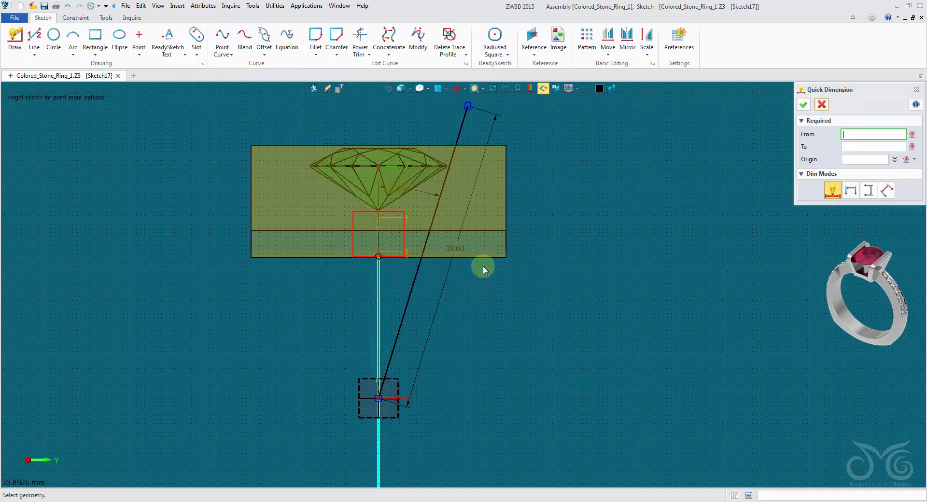
left_click(804, 105)
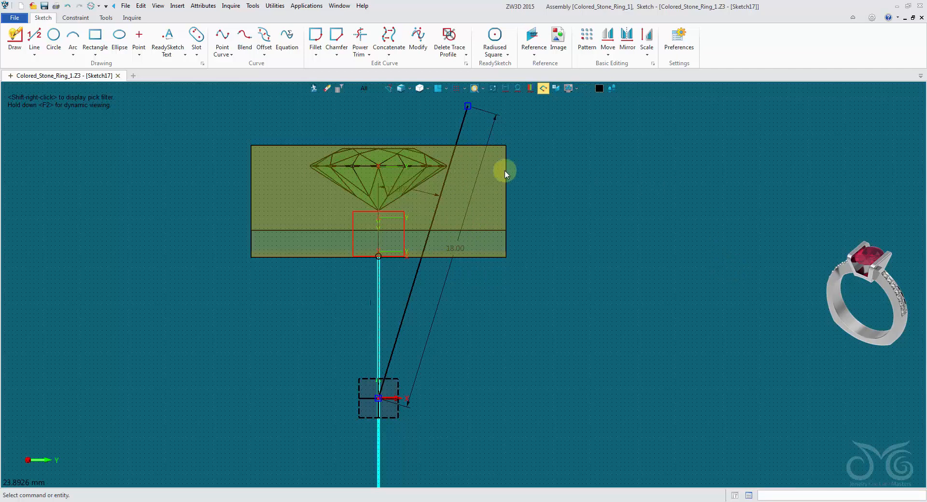
Mirror the slanted line about the vertical construction line, keeping the original.
left_click(627, 35)
left_click(463, 124)
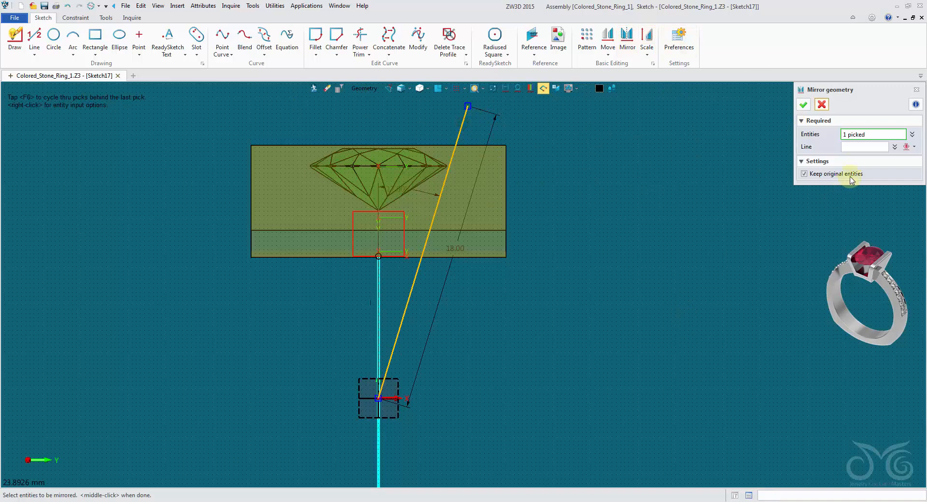
left_click(856, 147)
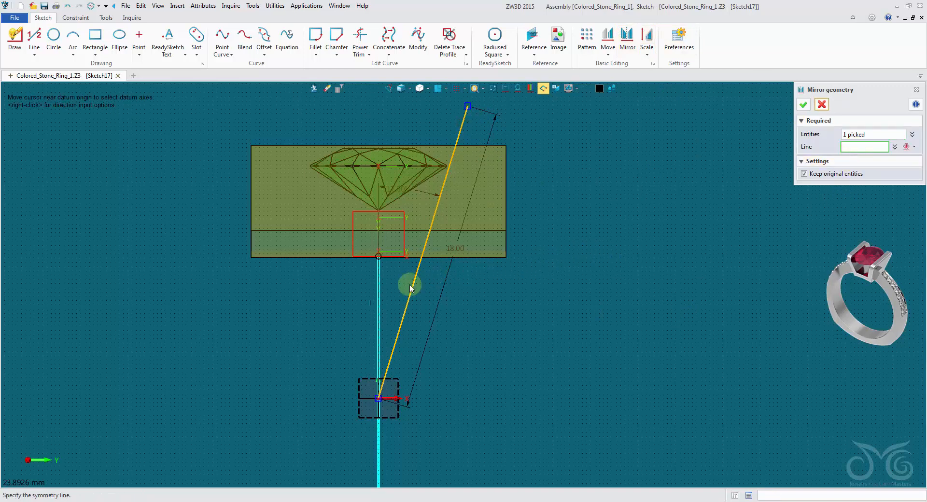
left_click(379, 287)
middle_click(470, 399)
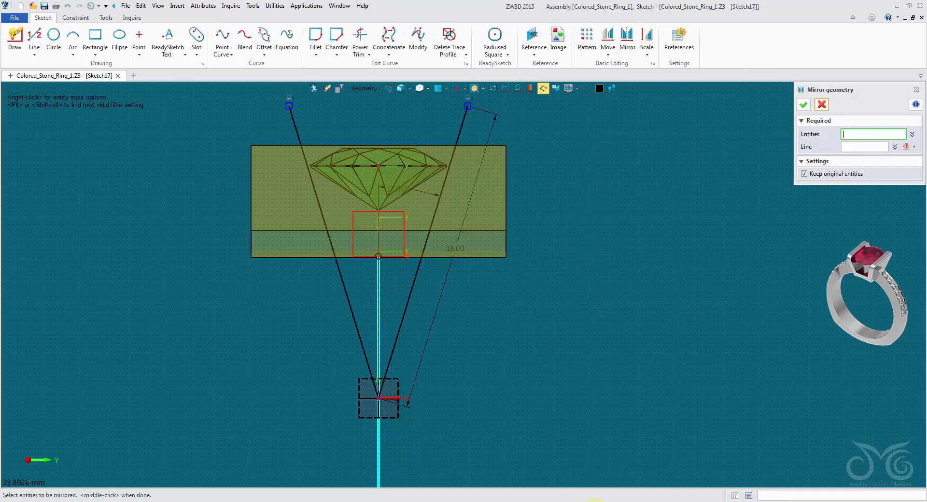
left_click(804, 105)
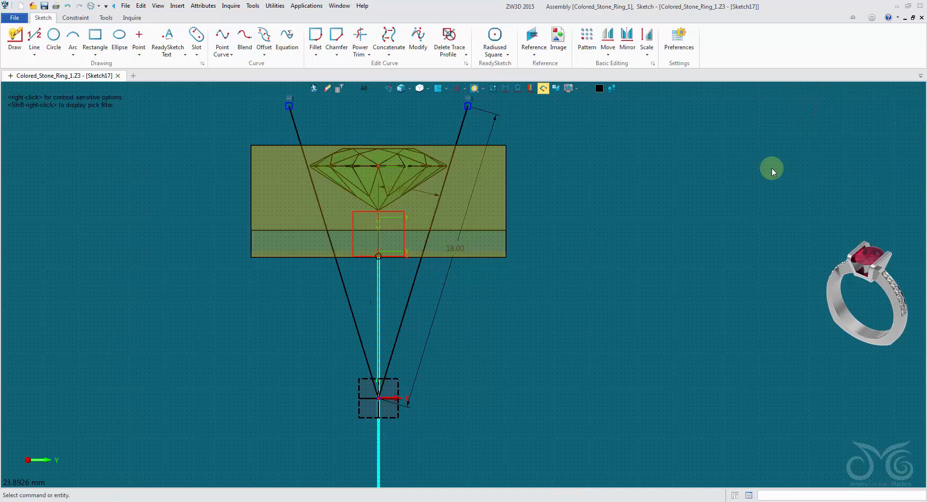
Hide the model geometry and set the angle between the construction line and the original slanted line to 19.8°.
left_click(493, 88)
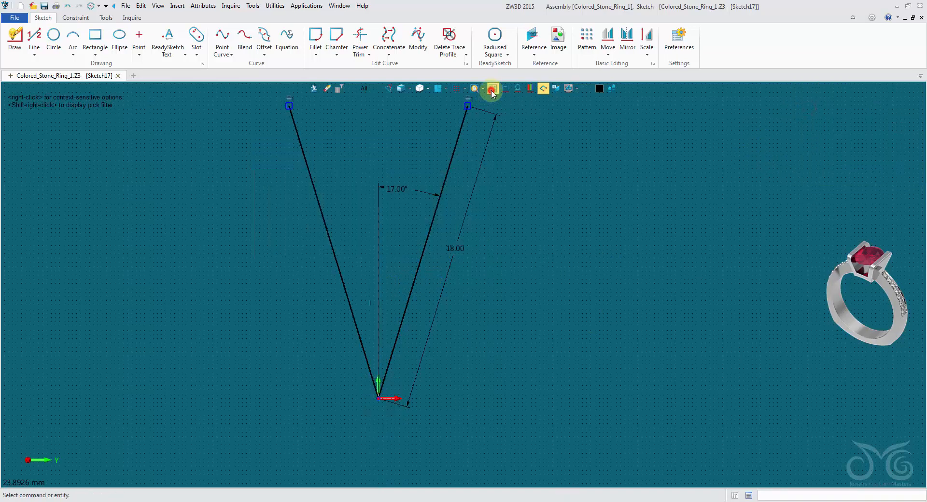
left_click(355, 392)
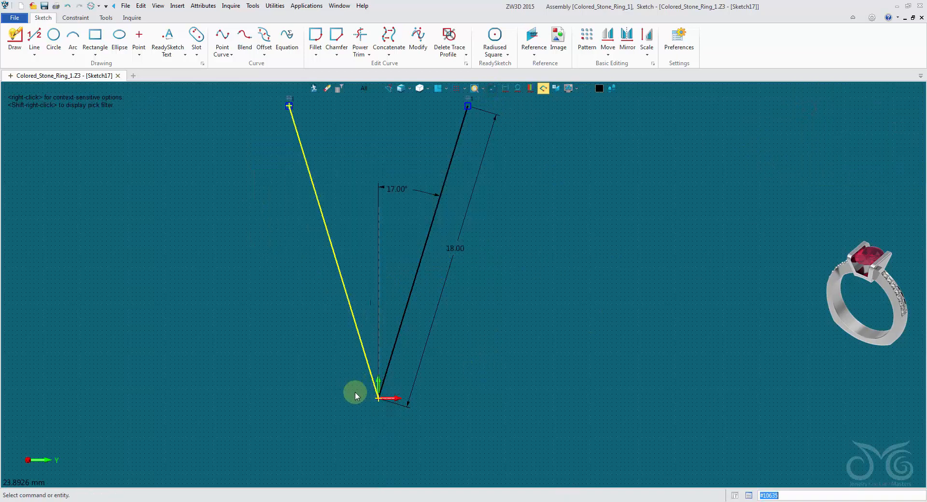
left_click(418, 194)
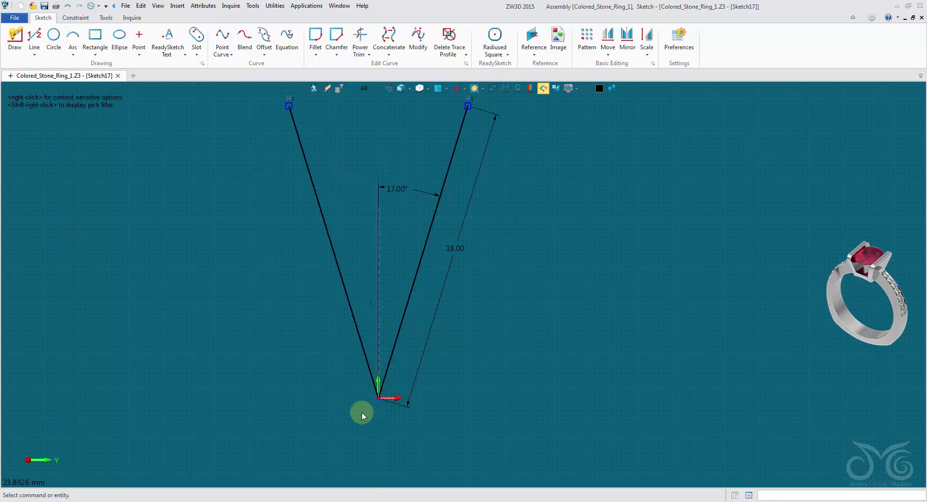
left_click(411, 192)
right_click(411, 192)
left_click(427, 196)
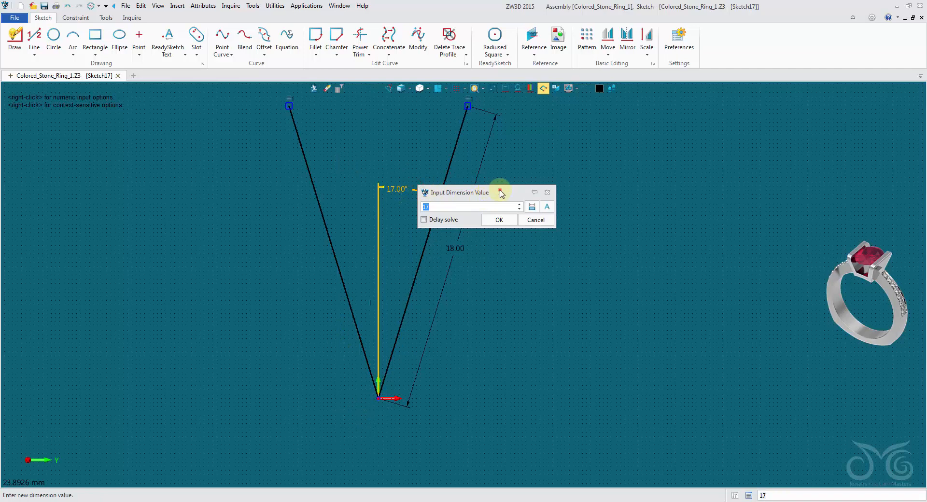
left_click_drag(500, 191, 614, 182)
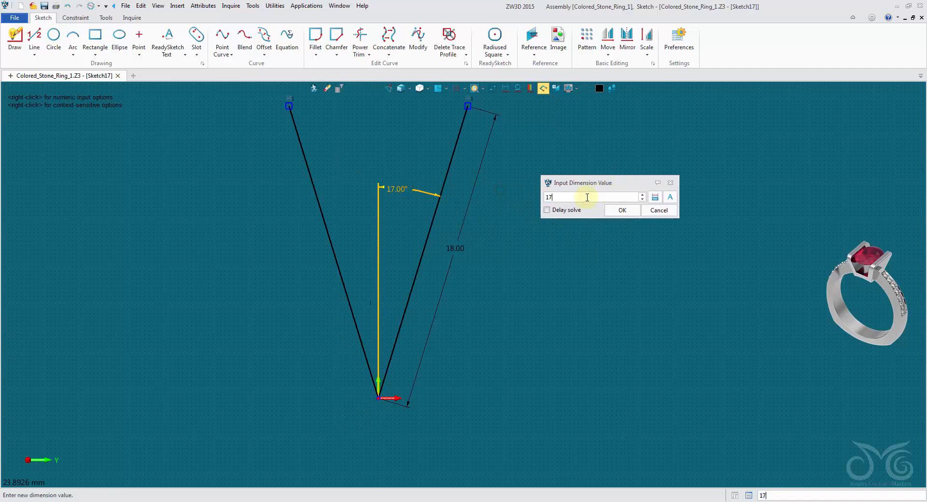
scroll(586, 197, "up", 18)
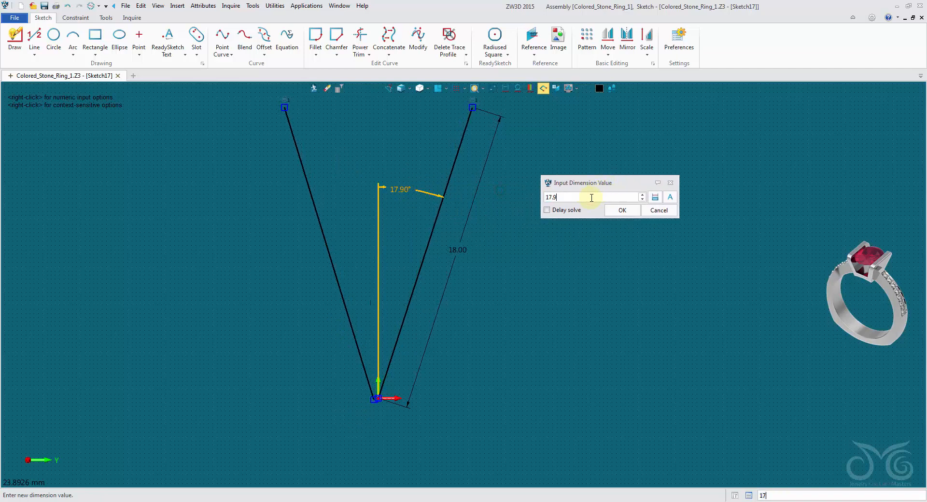
scroll(592, 197, "up", 10)
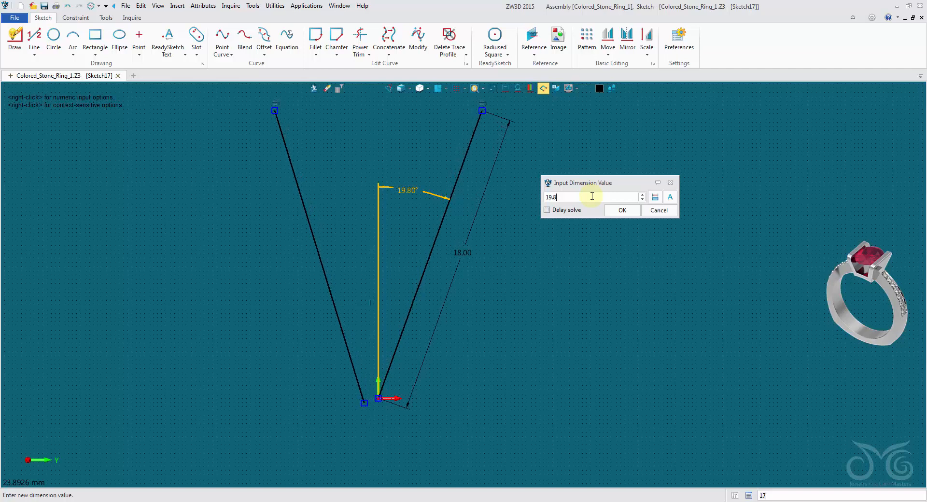
left_click(623, 211)
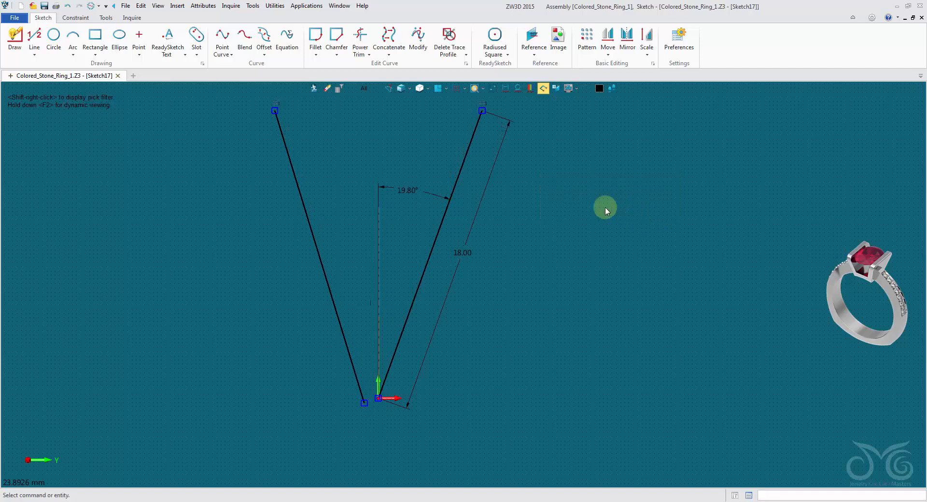
Add a coincident constraint joining the mirrored line's lower endpoint to the original line's endpoint at the origin.
left_click(76, 18)
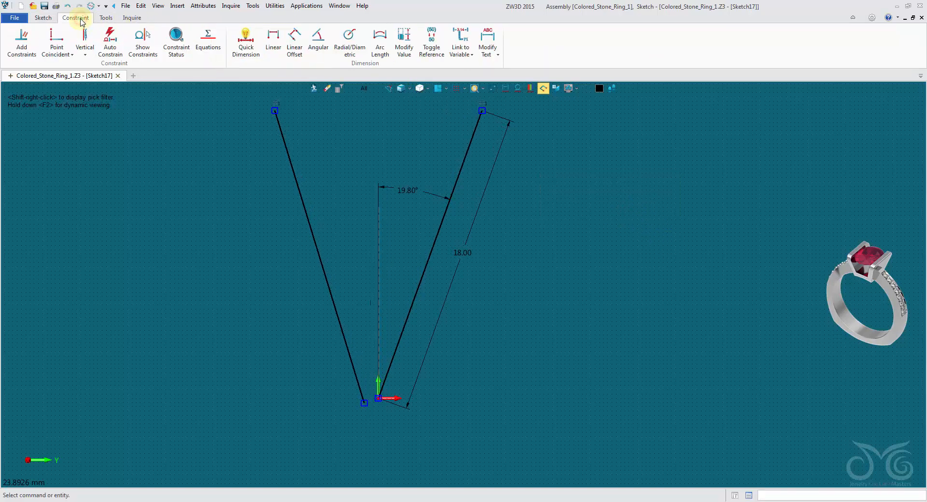
left_click(58, 35)
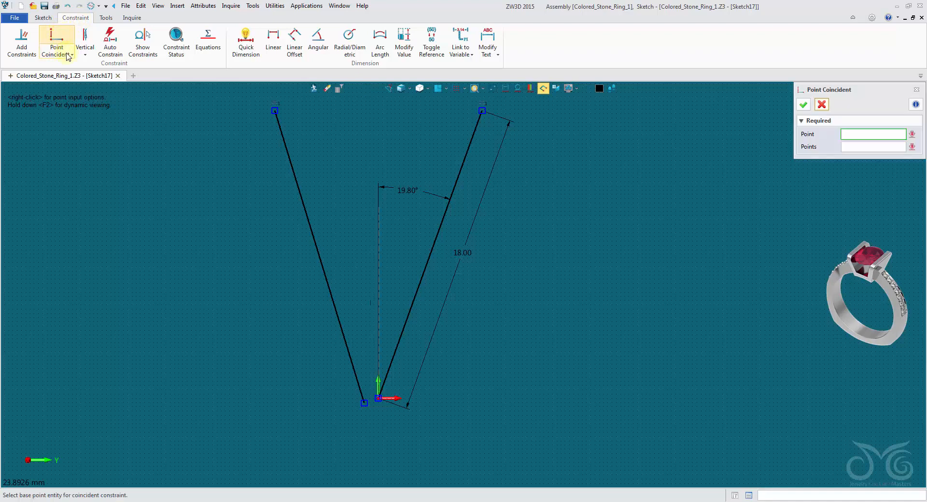
left_click(364, 403)
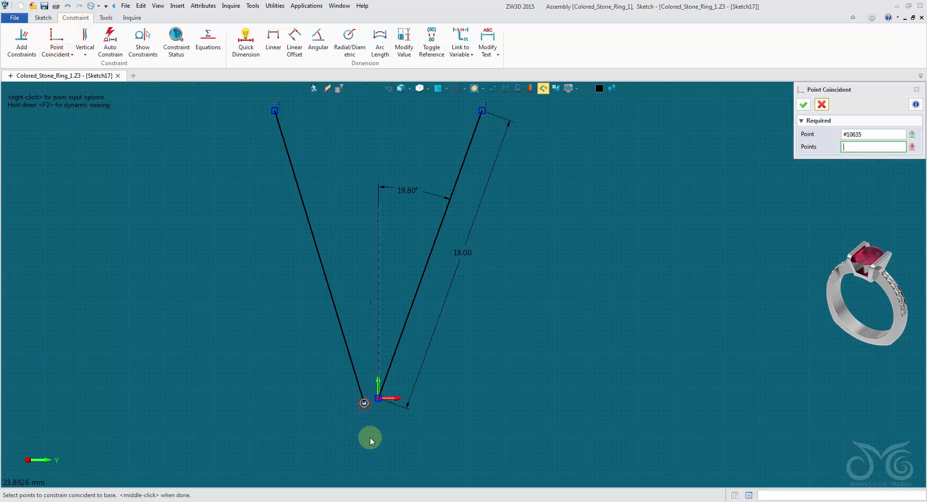
left_click(378, 399)
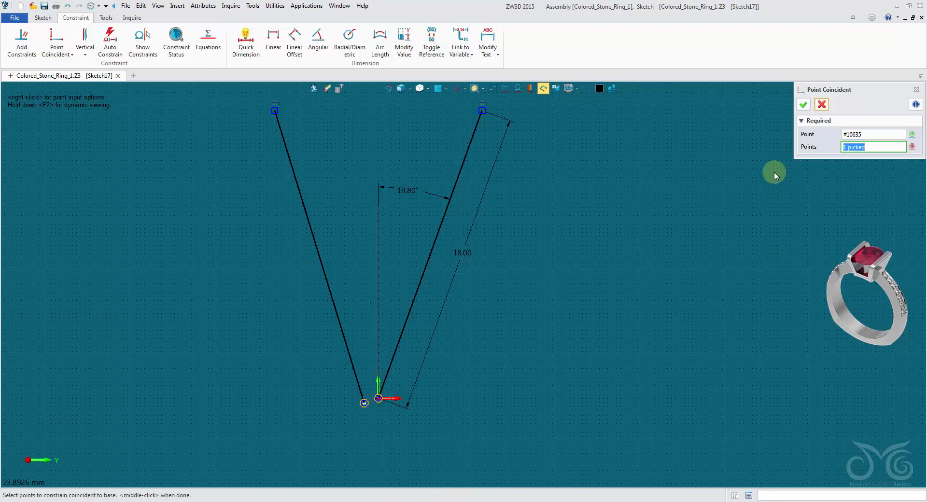
left_click(804, 104)
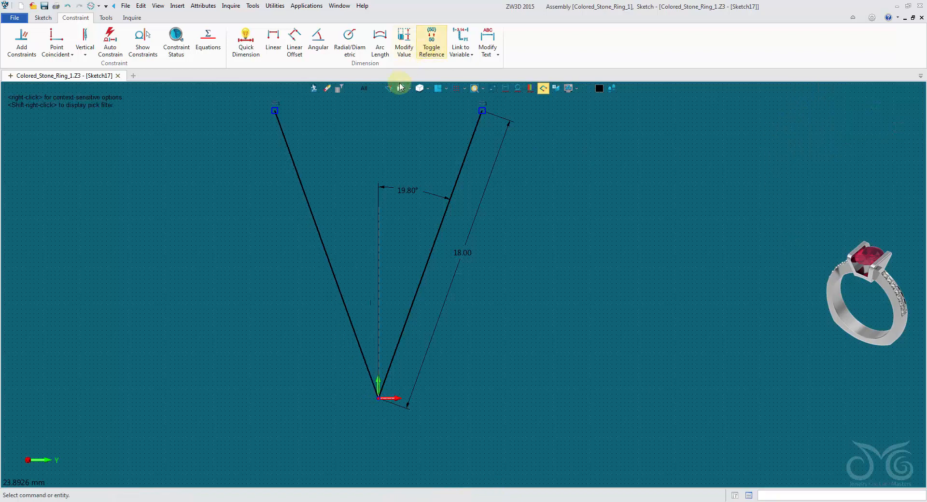
Set the angle between the construction line and the original slanted line to 17° and show the model geometry again.
double_click(427, 189)
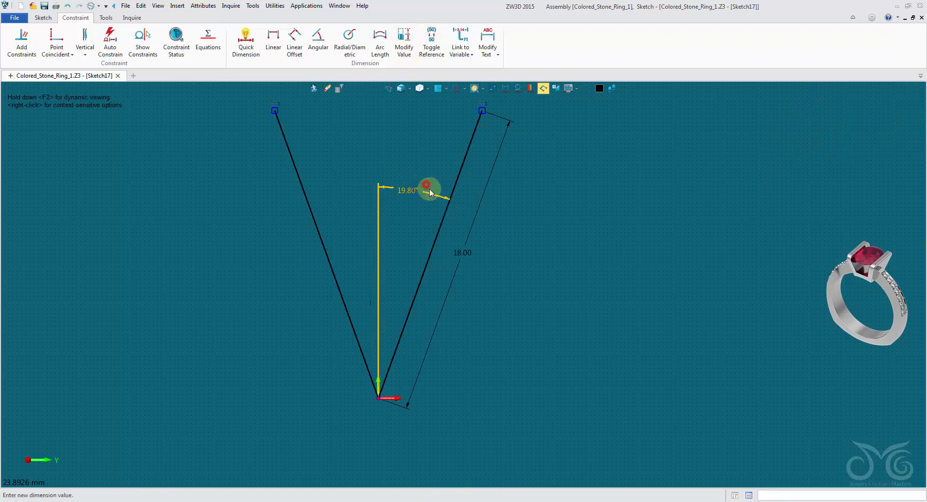
type("18.5")
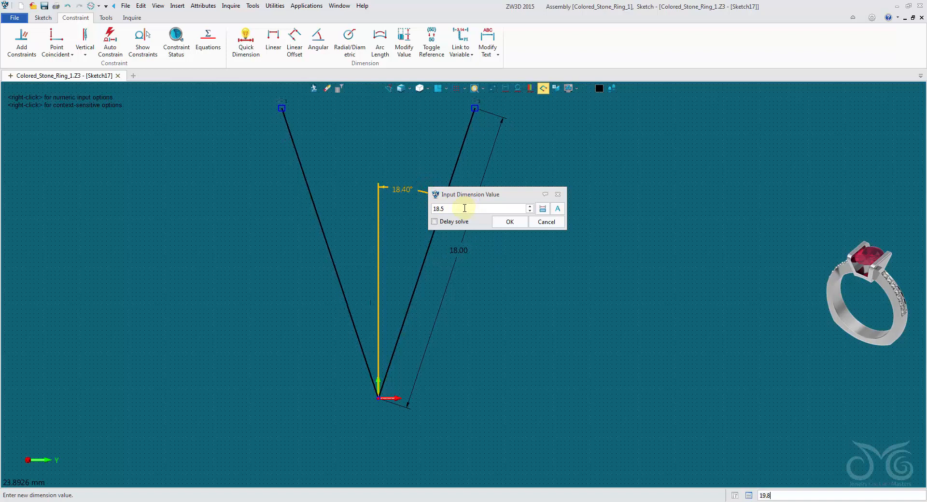
scroll(463, 208, "down", 14)
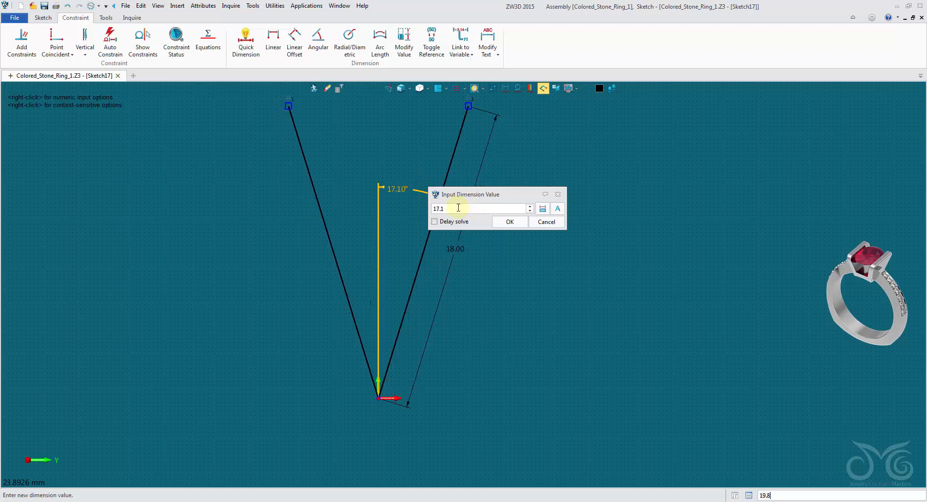
left_click_drag(452, 208, 404, 202)
type("17")
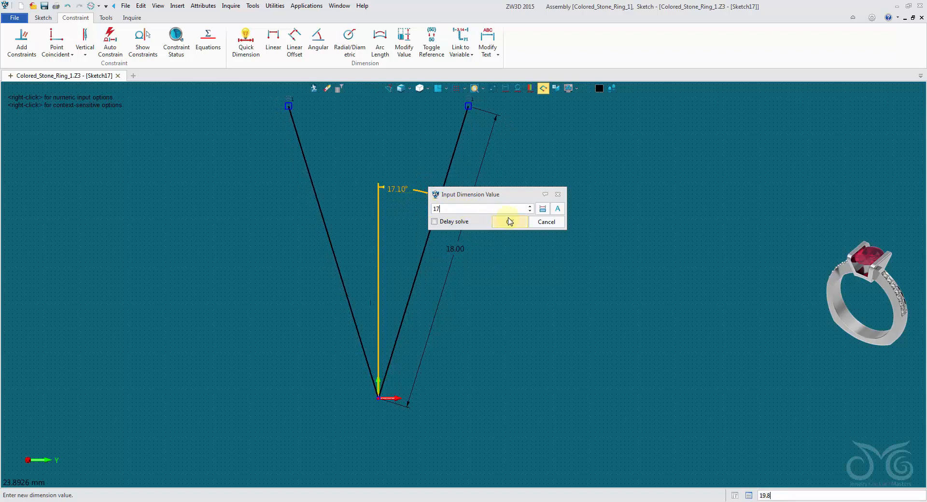
left_click(510, 221)
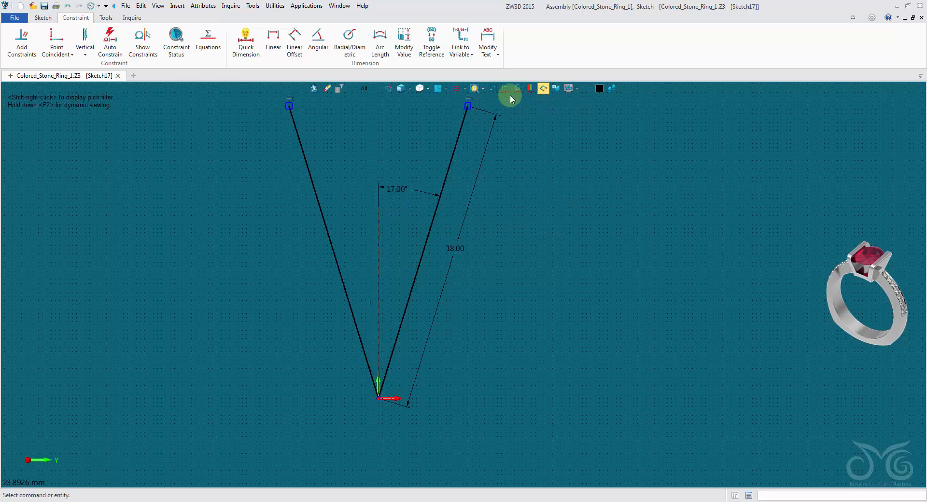
left_click(493, 89)
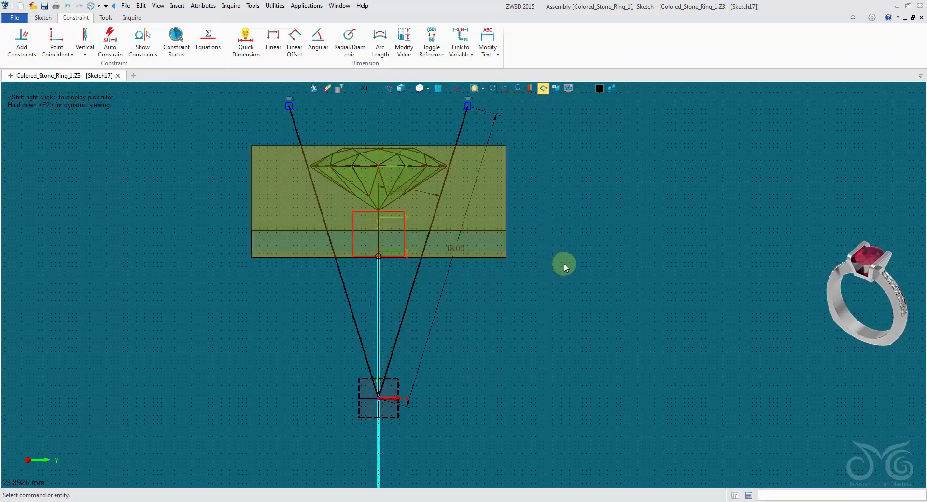
Exit the sketch and set up a symmetrical Extrude cut of the V-shaped sketch with an end distance of about 17.23 mm.
left_click(314, 88)
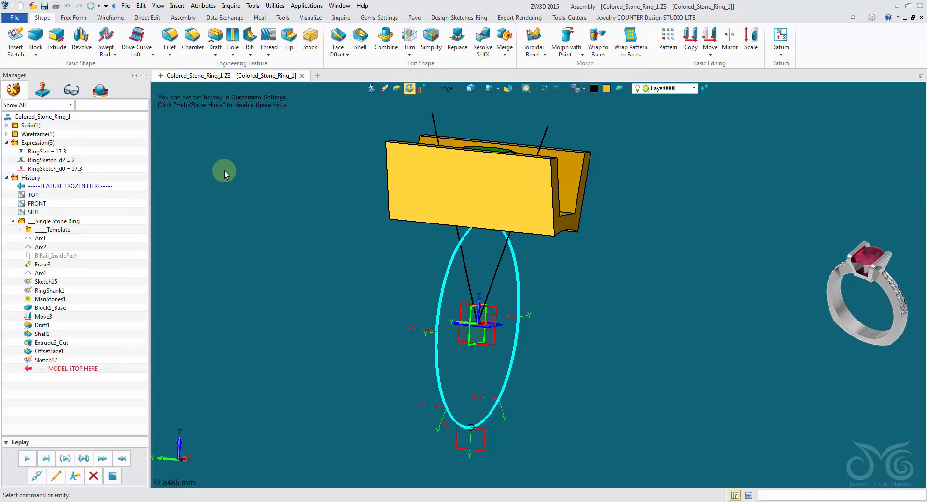
left_click(57, 39)
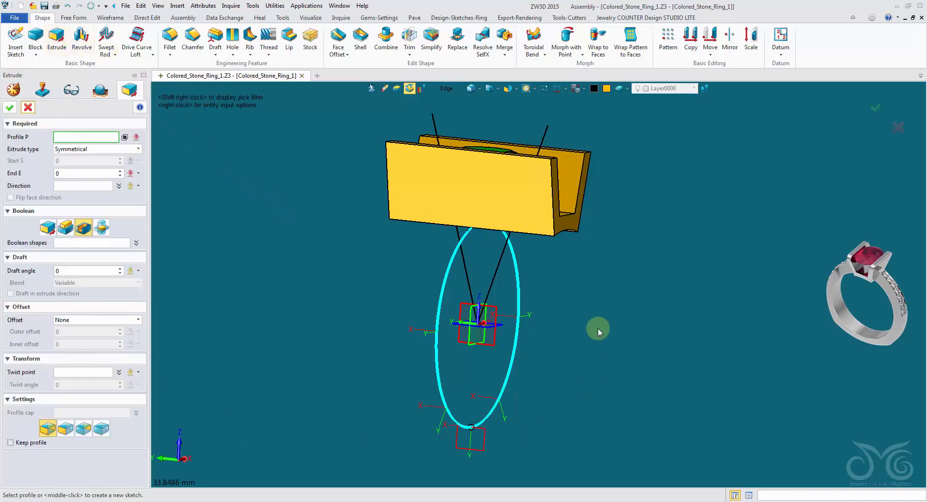
right_click(456, 91, "shift")
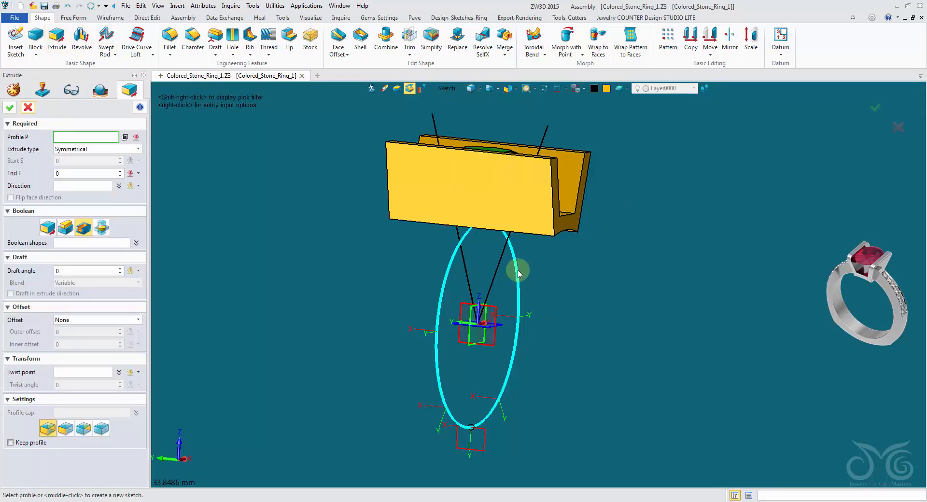
left_click(498, 265)
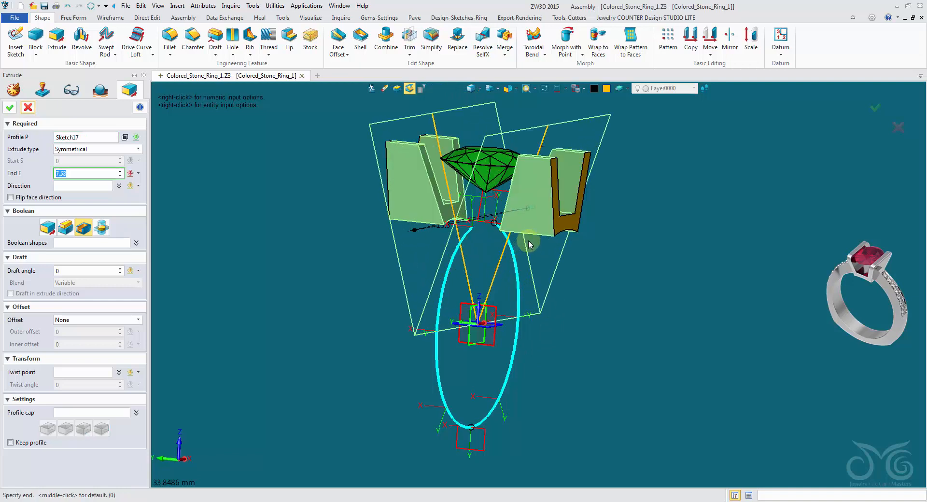
right_click_drag(523, 252, 531, 270)
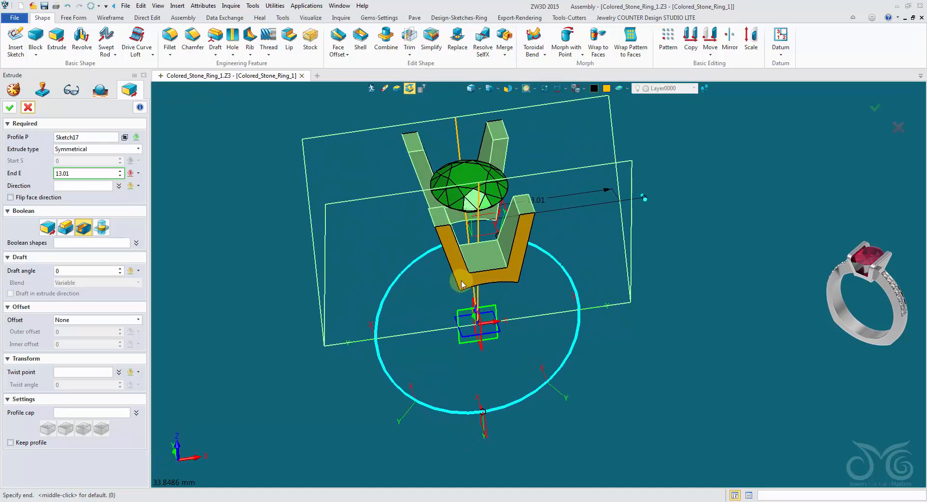
left_click(679, 259)
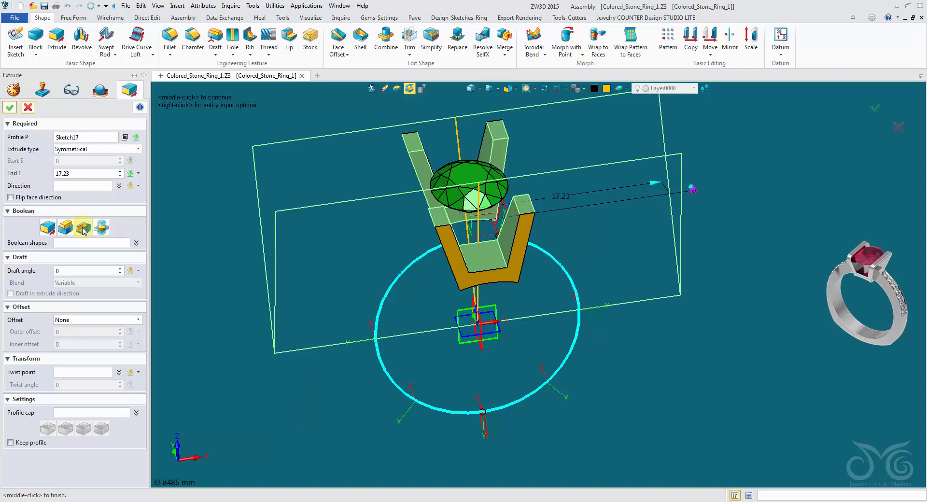
Flip the cut's face direction to keep the setting's material between the V lines, and complete the extrude.
scroll(497, 225, "up", 2)
middle_click_drag(500, 162, 491, 256)
middle_click_drag(512, 202, 546, 207)
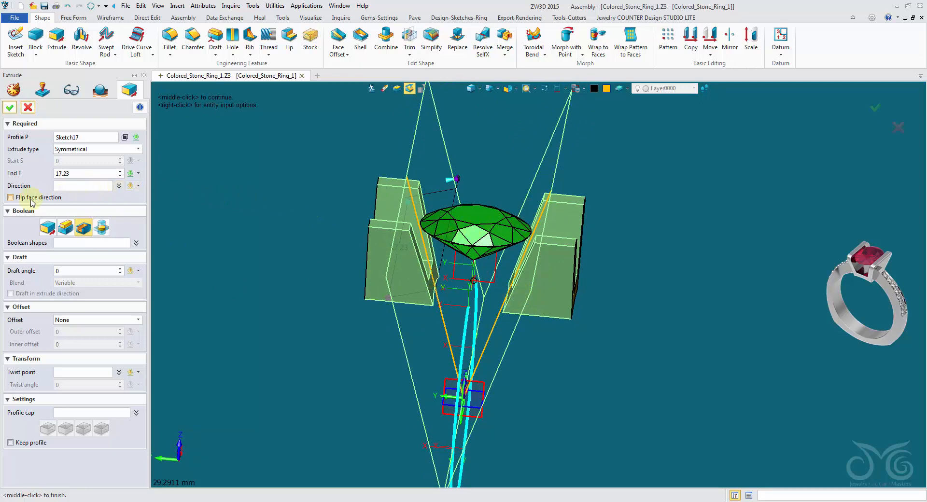
left_click(11, 197)
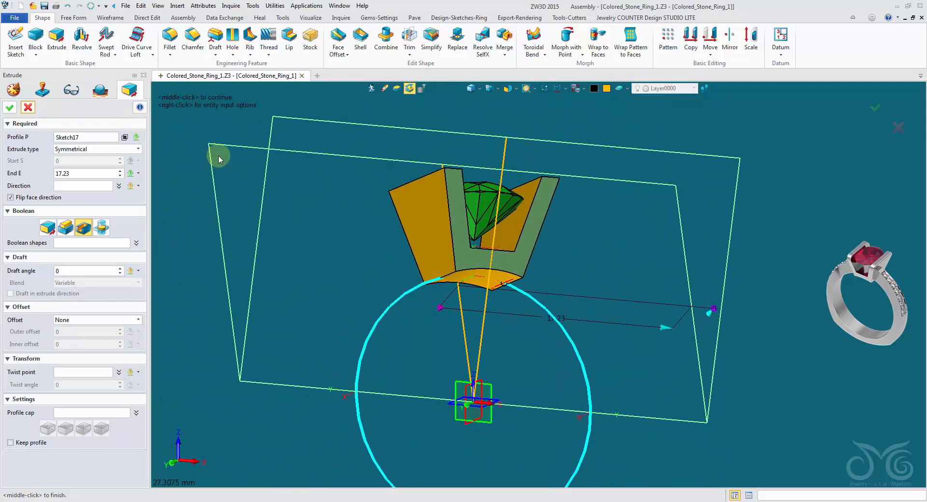
left_click(10, 108)
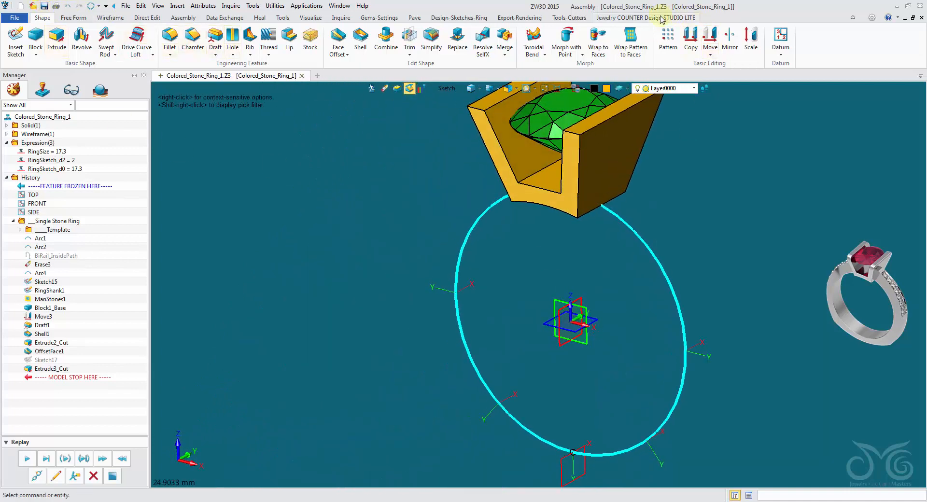
Open the Jewelry COUNTER Design ring templates and choose the Open Square Shanks template.
left_click(640, 20)
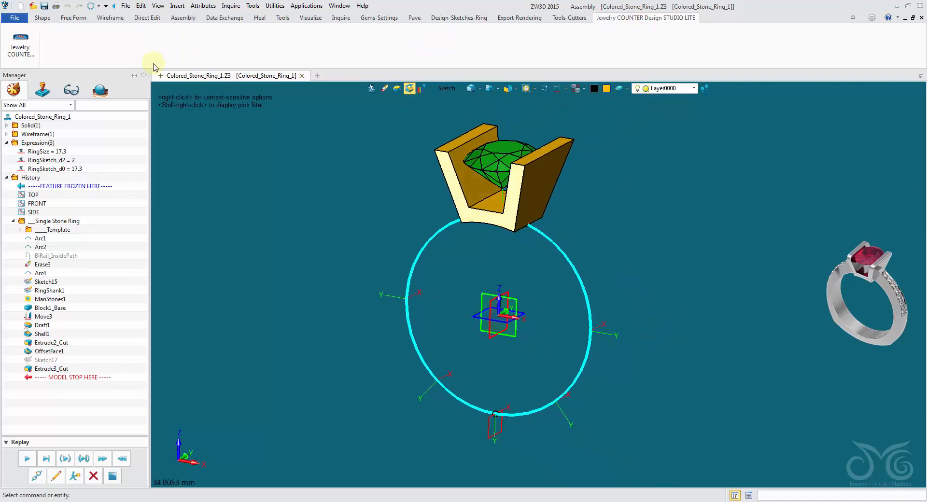
left_click(24, 42)
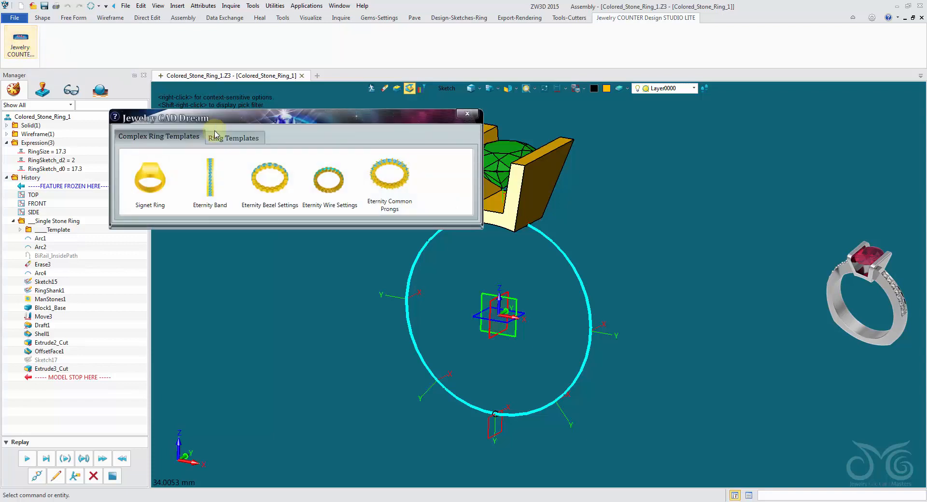
left_click(256, 138)
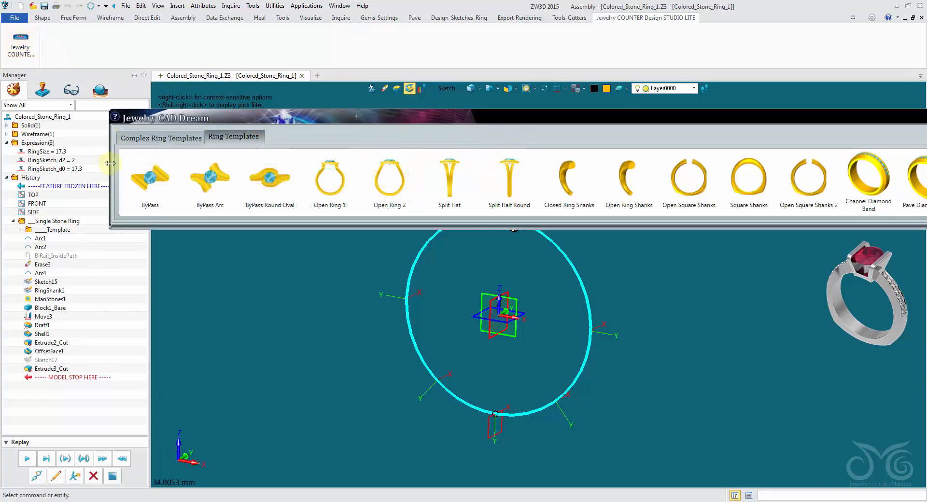
left_click_drag(111, 163, 386, 162)
left_click_drag(568, 126, 290, 21)
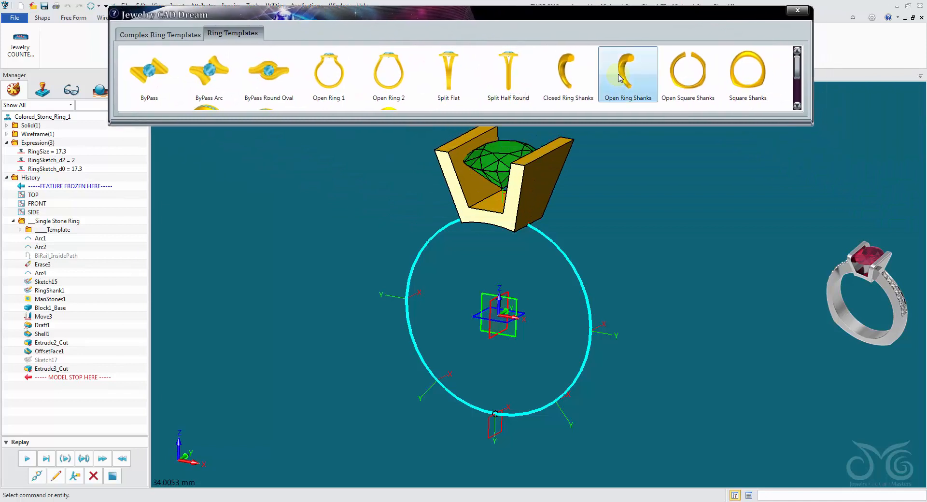
left_click(688, 70)
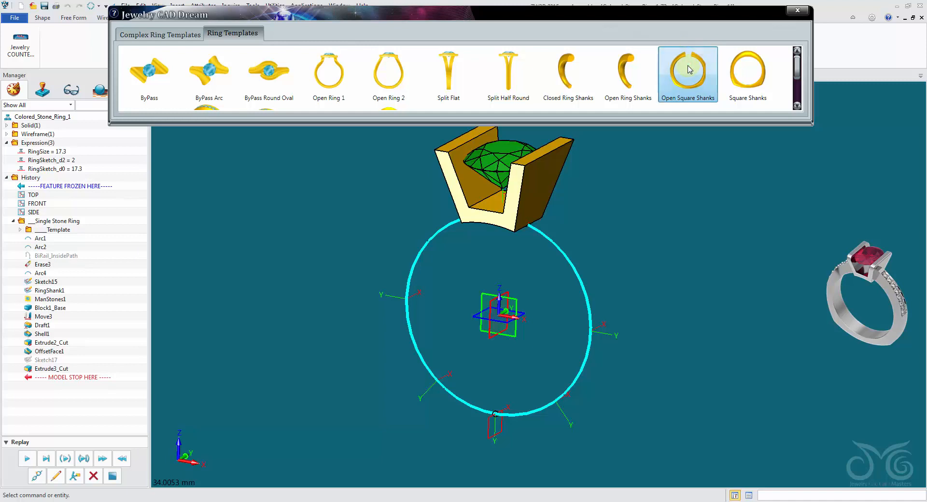
Insert the Trapezoid variant of the open square shank at the ring's origin.
left_click_drag(382, 127, 296, 45)
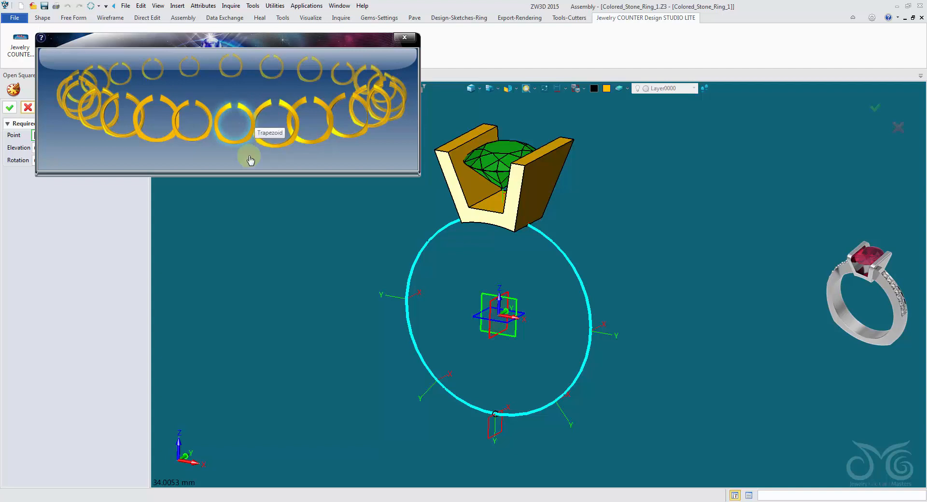
left_click(470, 317)
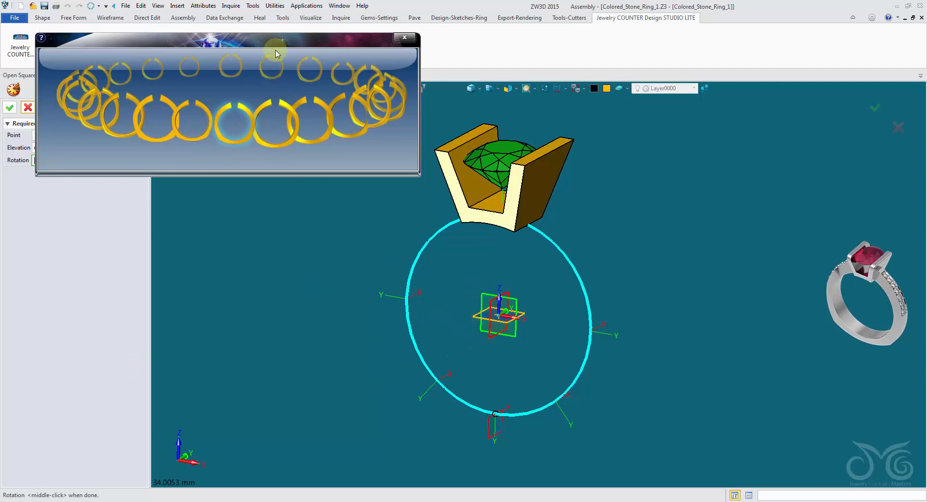
left_click(11, 108)
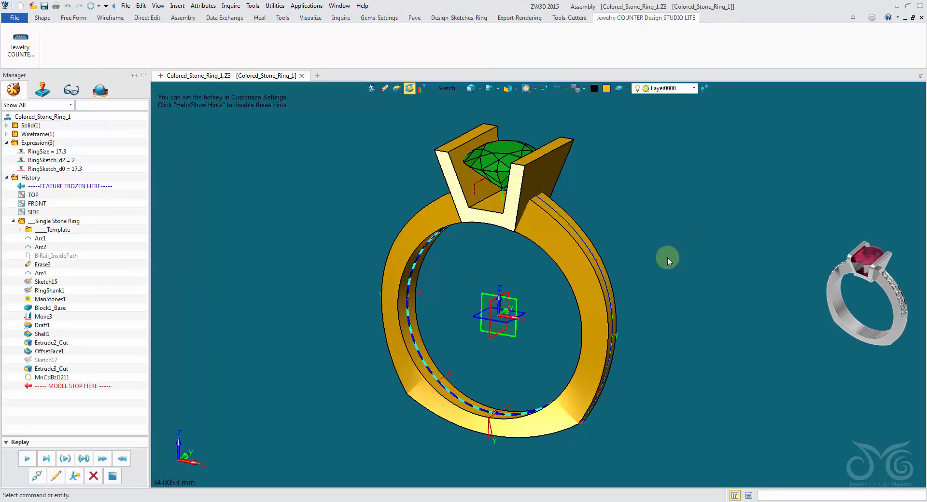
Set the pick filter to Component, open the inserted Trapezoid shank part and display its history with the expressions collapsed.
right_click_drag(668, 257, 633, 264)
scroll(641, 266, "up", 5)
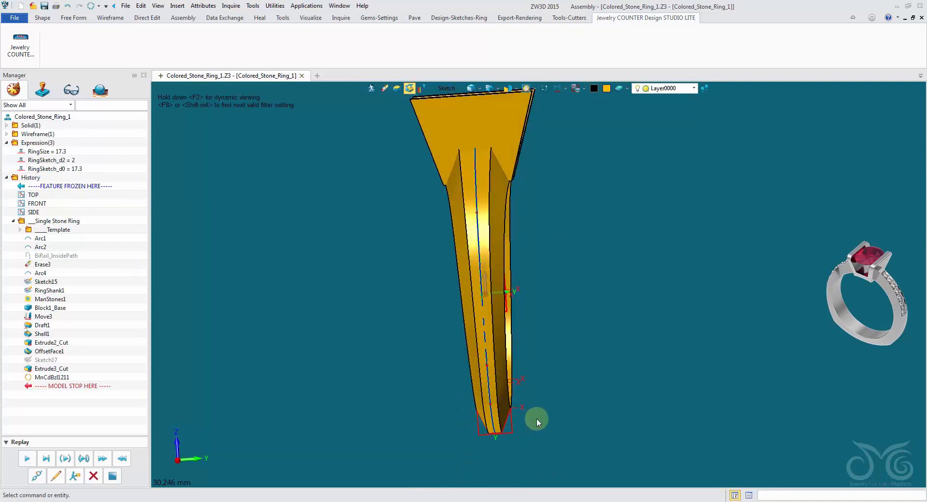
right_click_drag(537, 419, 493, 242)
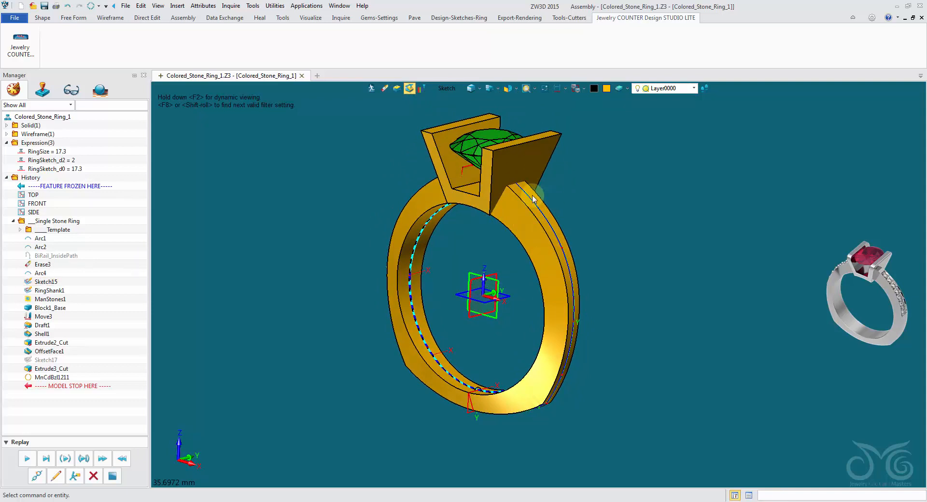
left_click(446, 88)
left_click(461, 154)
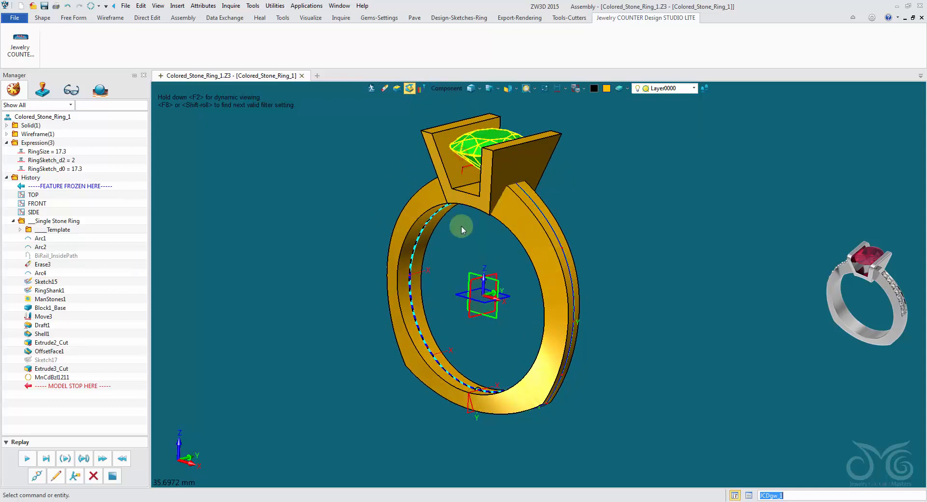
double_click(558, 243)
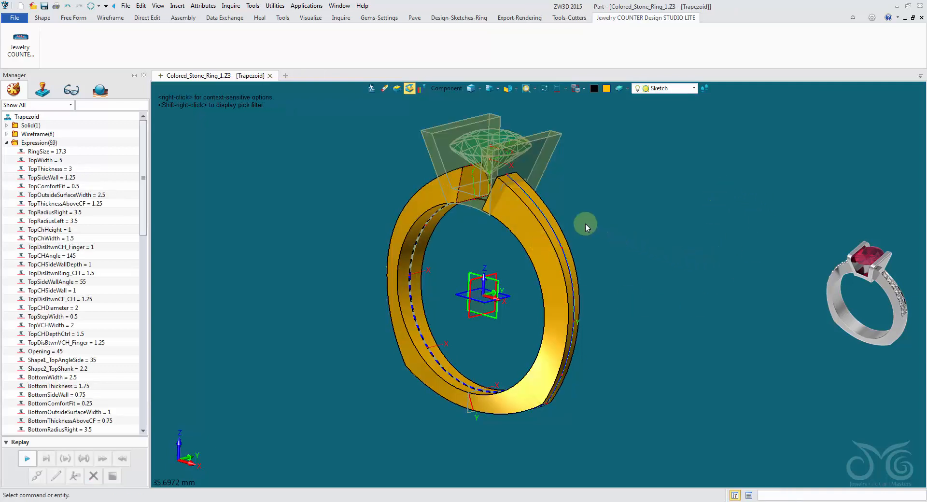
left_click(6, 143)
left_click(6, 152)
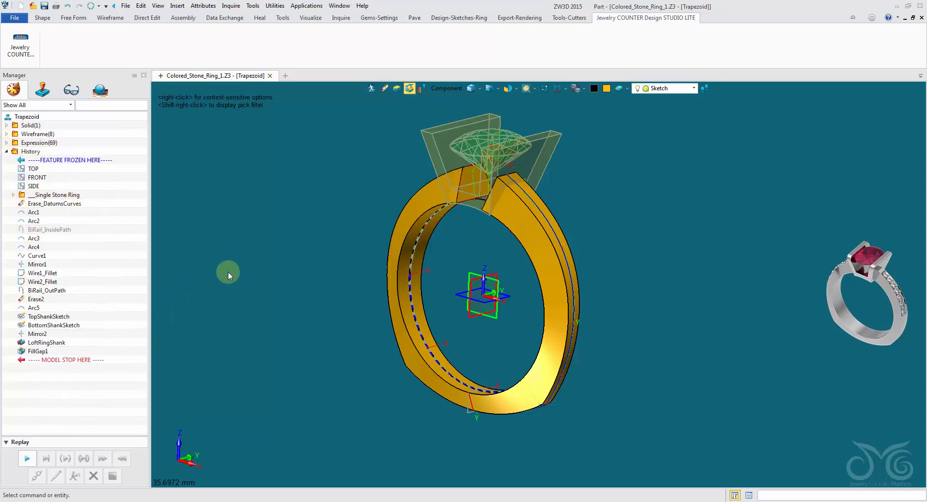
Review the shank part's driving parameters in its part attributes, leave them unedited and return to the ring assembly.
left_click(203, 6)
left_click(212, 16)
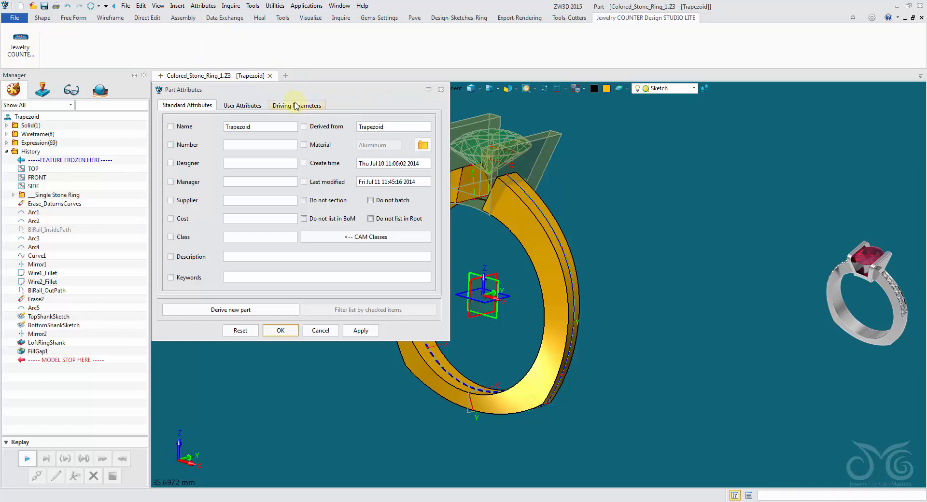
left_click(295, 105)
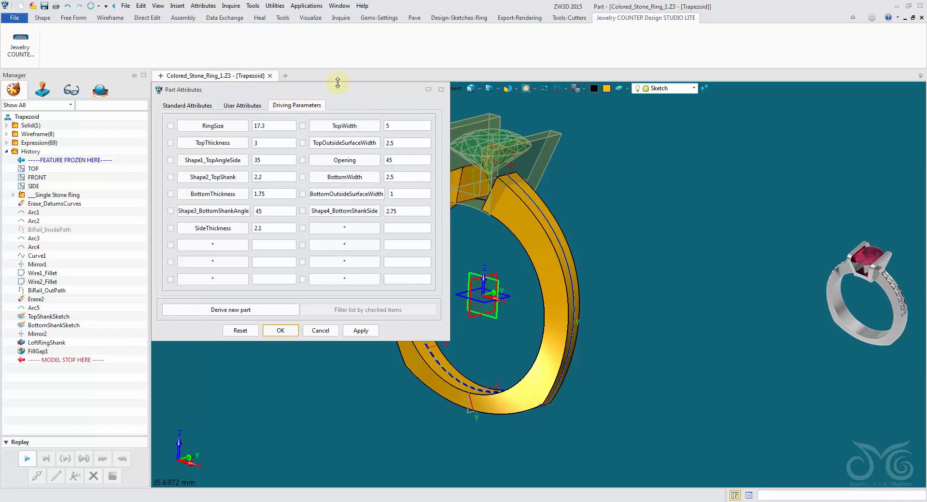
left_click_drag(337, 88, 263, 41)
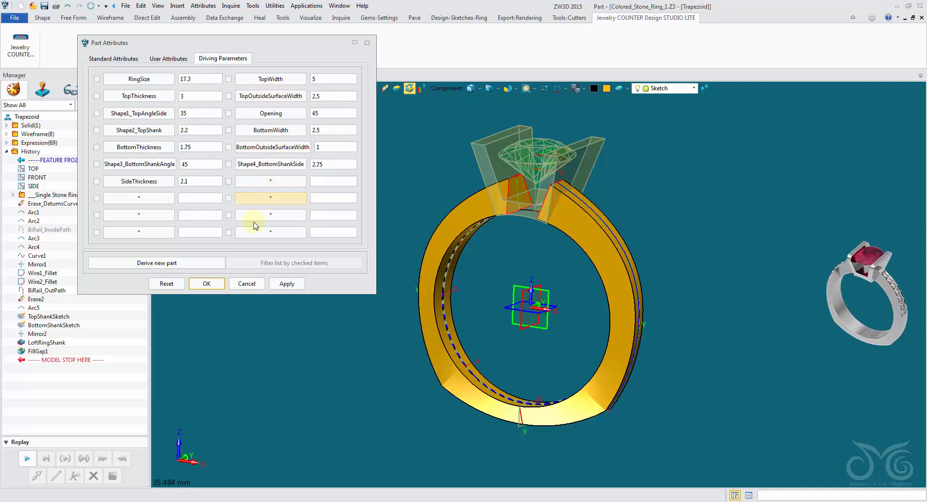
left_click(243, 285)
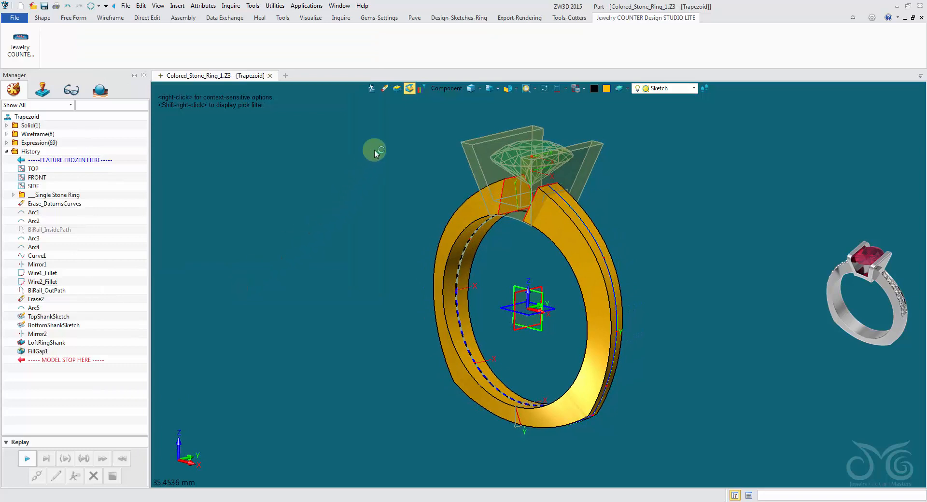
left_click(371, 89)
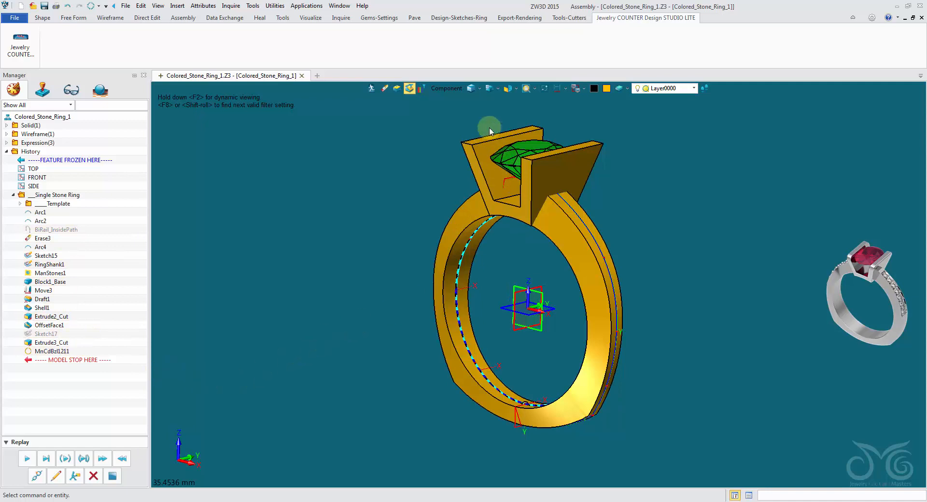
Start the Tweak tool on the shank and load the Trapezoid component's parameters into the Component Multi-Editor.
left_click(567, 19)
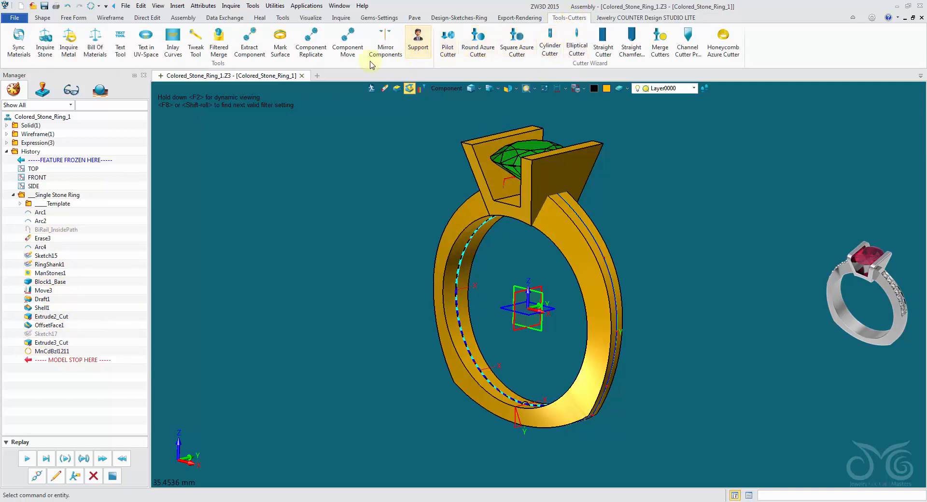
left_click(192, 51)
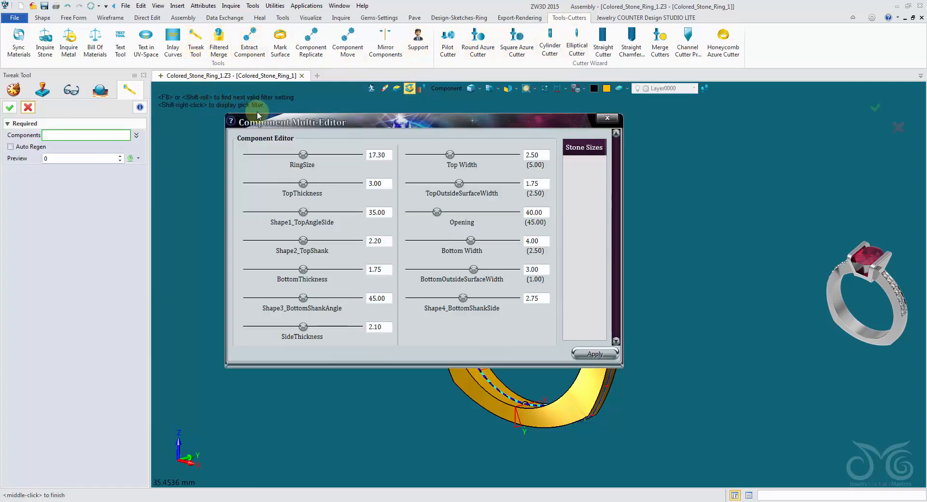
left_click_drag(240, 145, 89, 228)
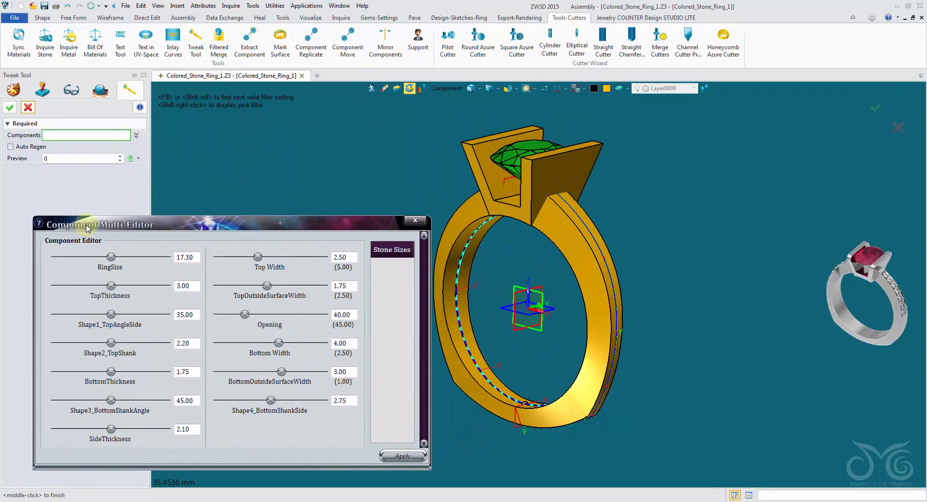
left_click(538, 212)
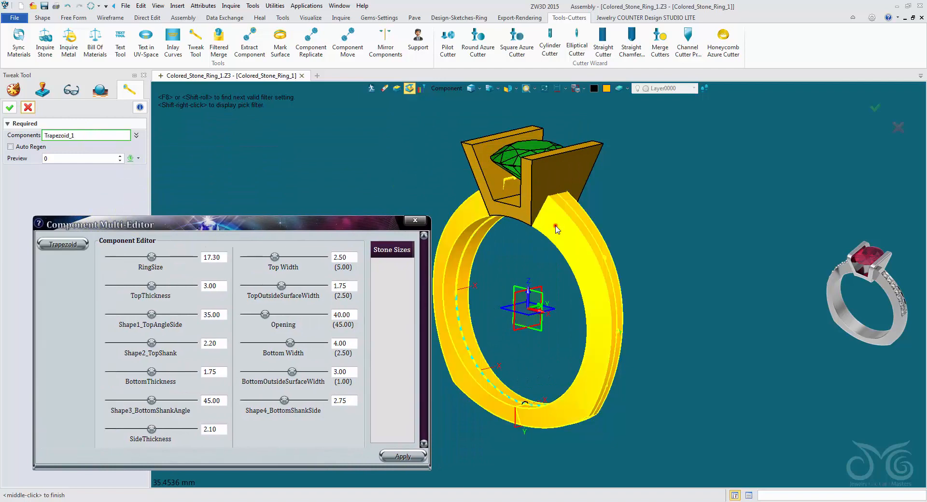
left_click(60, 246)
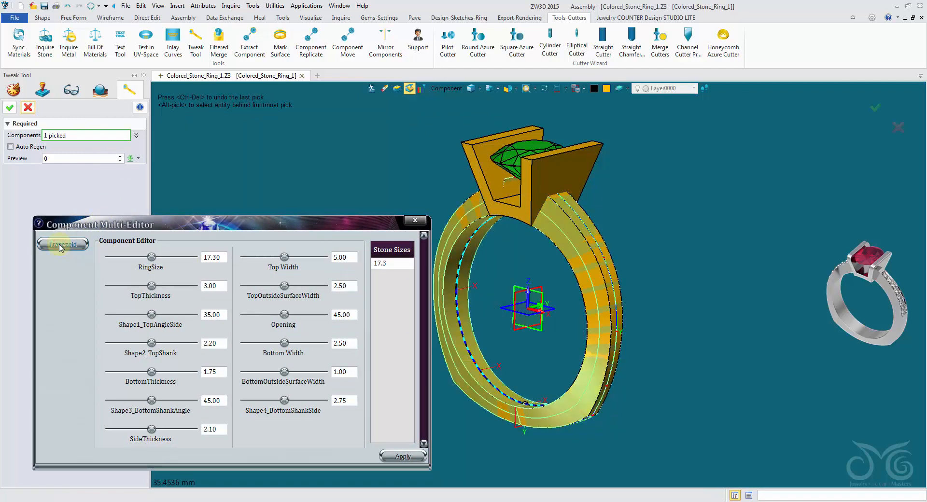
Set the shank's Top Width to 2.50, Bottom Width to 4.00, TopOutsideSurfaceWidth to 1.75 and BottomOutsideSurfaceWidth to 3.00.
left_click_drag(306, 228, 284, 207)
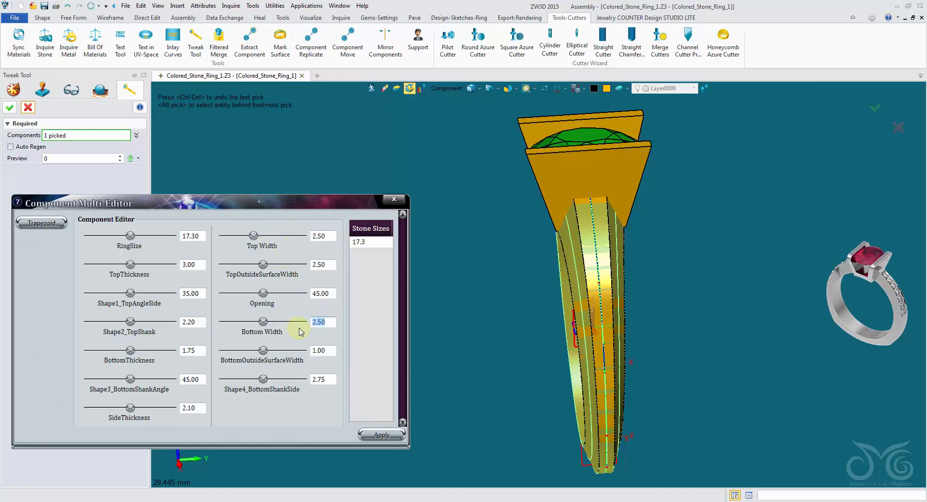
left_click(372, 440)
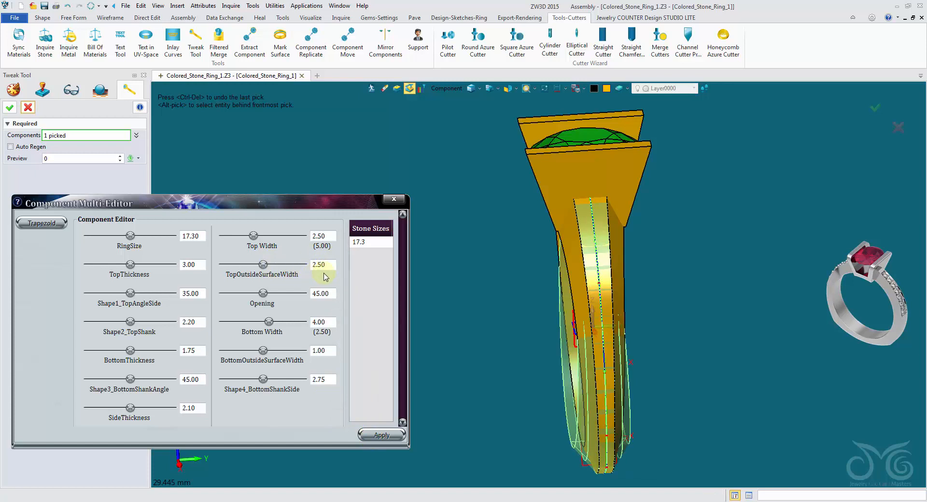
right_click_drag(676, 233, 699, 235)
scroll(698, 241, "up", 3)
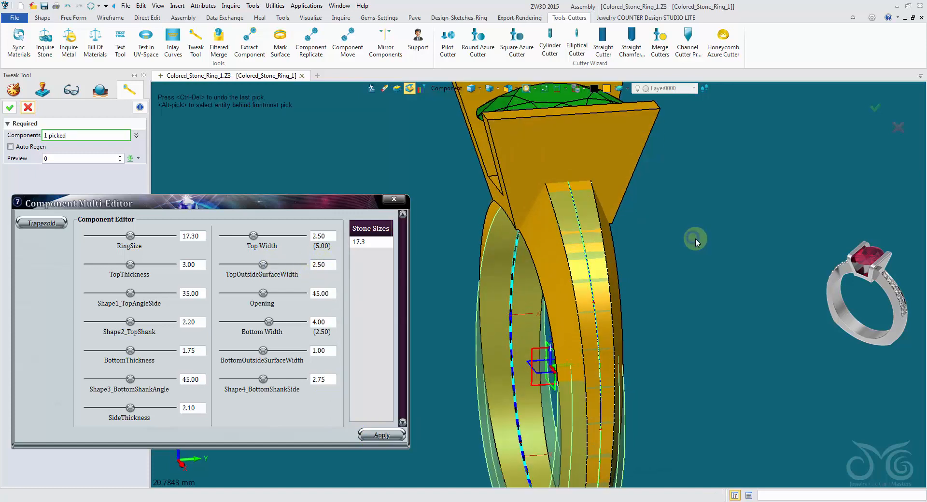
right_click_drag(626, 266, 614, 268)
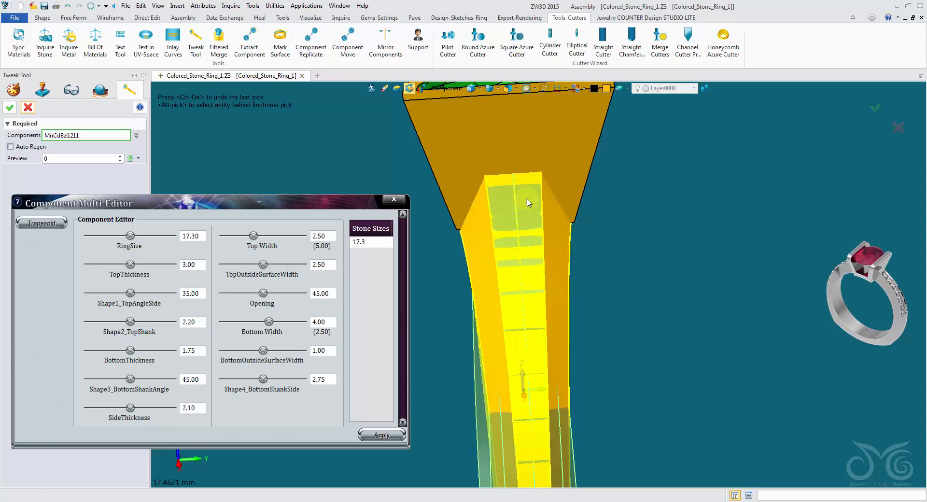
double_click(332, 267)
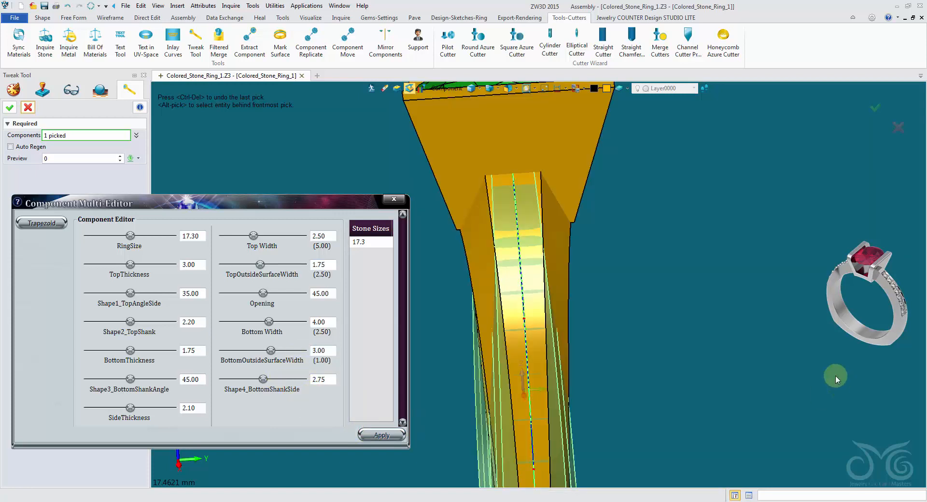
Examine the previewed shank's taper and the junction between its upper ends and the stone setting.
scroll(807, 365, "down", 5)
middle_click_drag(772, 371, 739, 249)
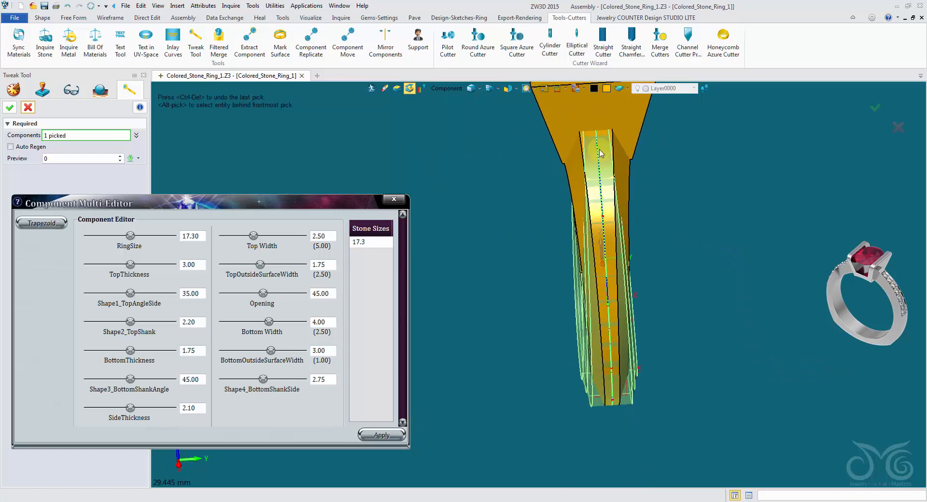
left_click(602, 372)
left_click(497, 193)
right_click_drag(493, 211, 544, 228)
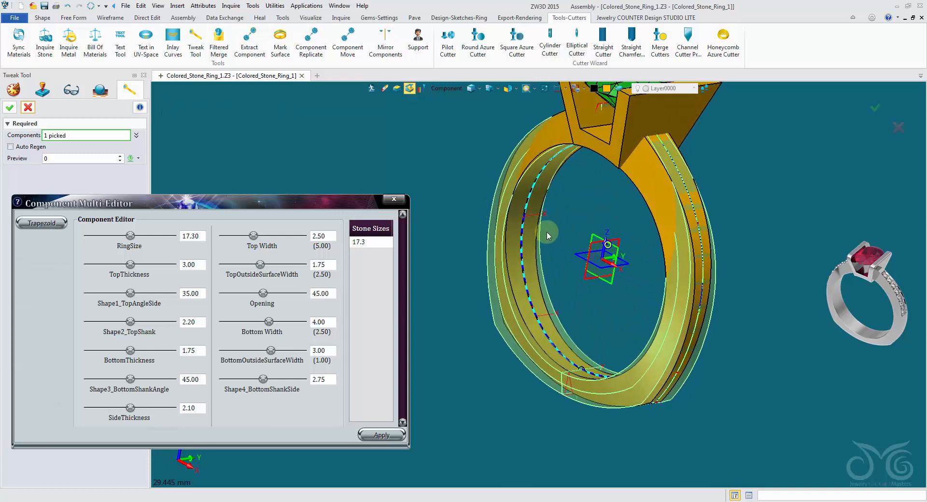
scroll(547, 237, "up", 3)
scroll(544, 243, "up", 2)
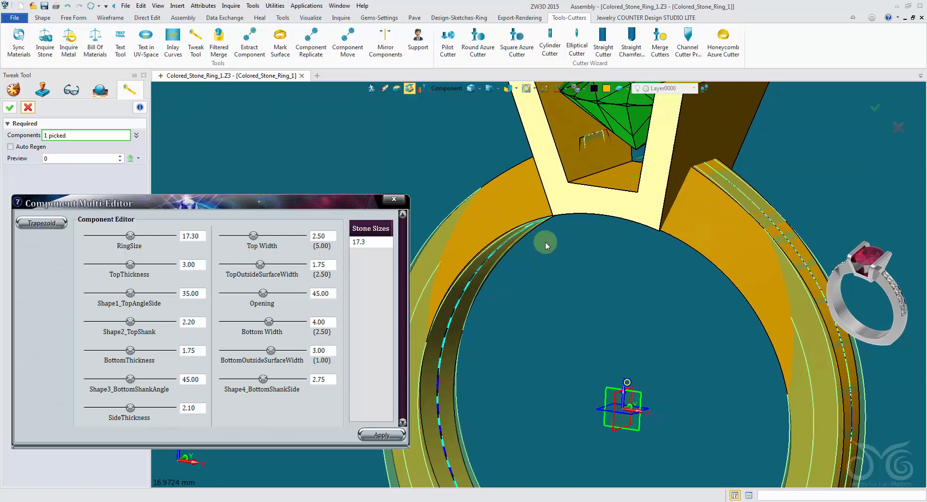
left_click(549, 209)
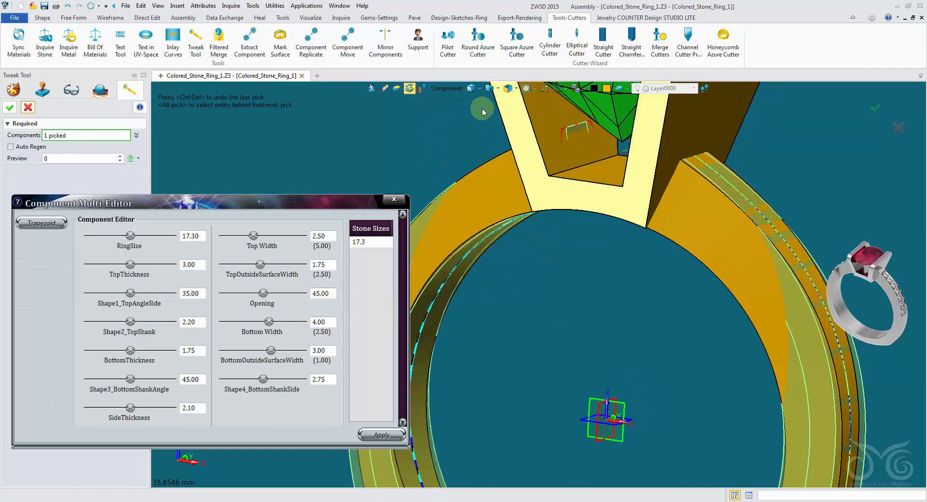
Inspect in wireframe display how far the shank's ends reach into the setting walls, and return to shaded display.
left_click(479, 89)
left_click(490, 101)
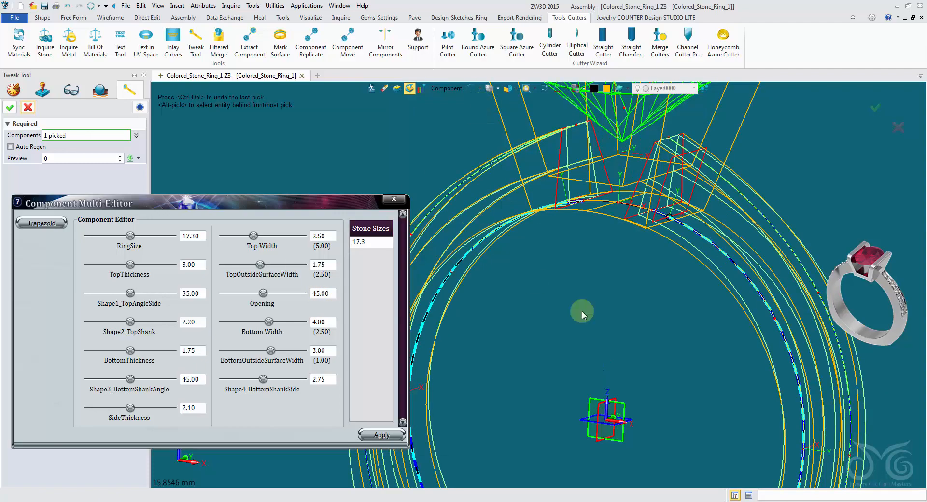
scroll(581, 311, "up", 2)
scroll(623, 254, "up", 3)
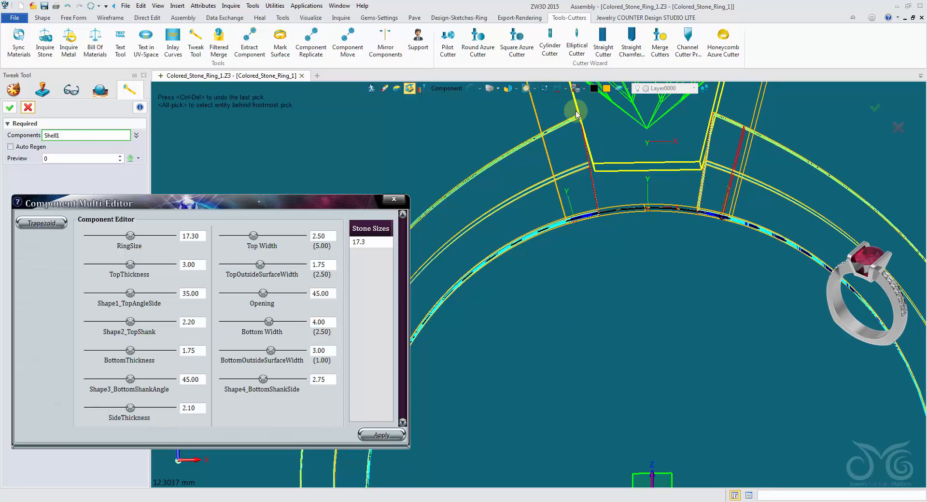
left_click(577, 201)
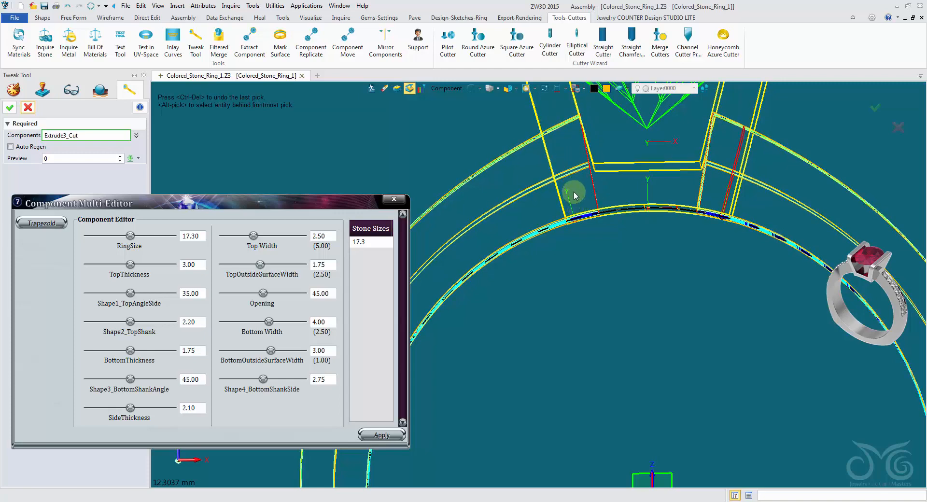
right_click_drag(606, 300, 600, 295)
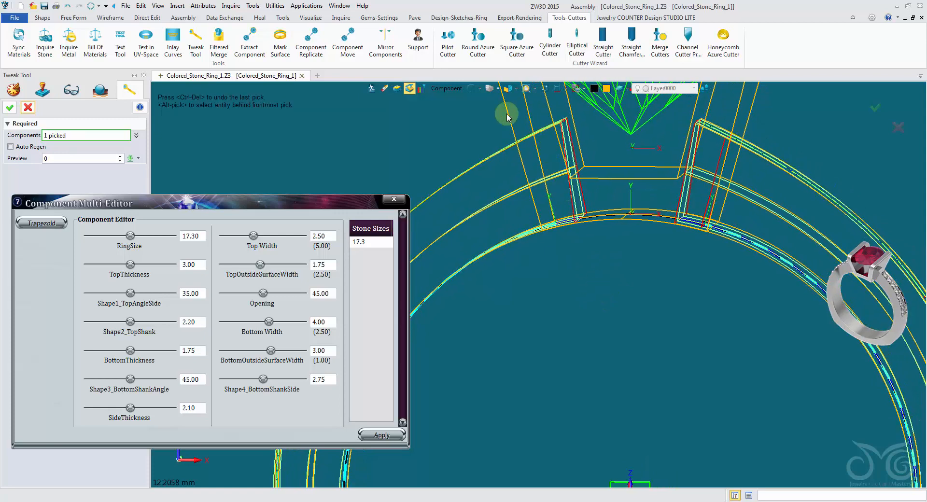
left_click(471, 89)
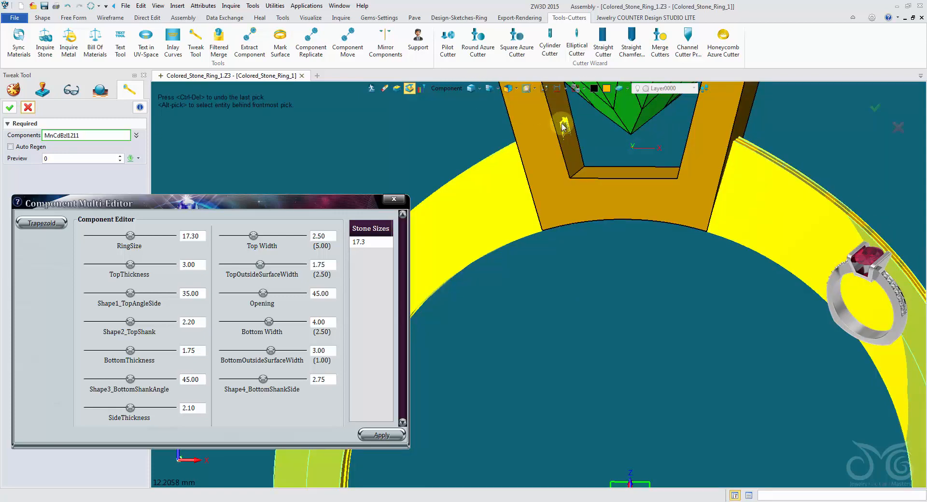
In wireframe display, adjust the shank's Opening to 40.00 and apply it to the preview.
left_click(473, 90)
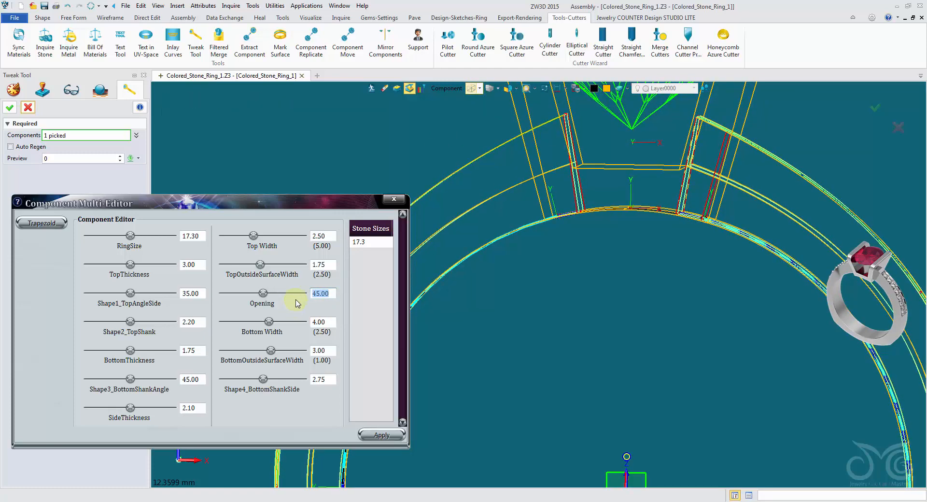
left_click(401, 435)
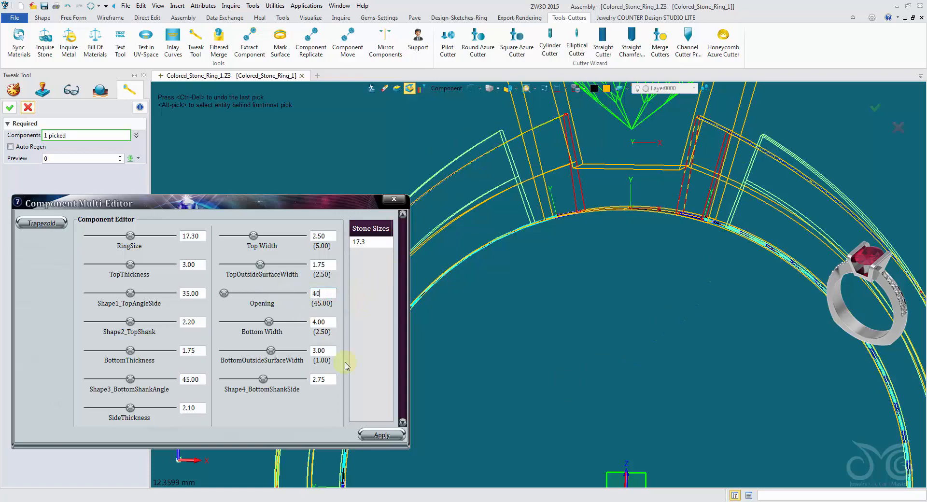
left_click(379, 436)
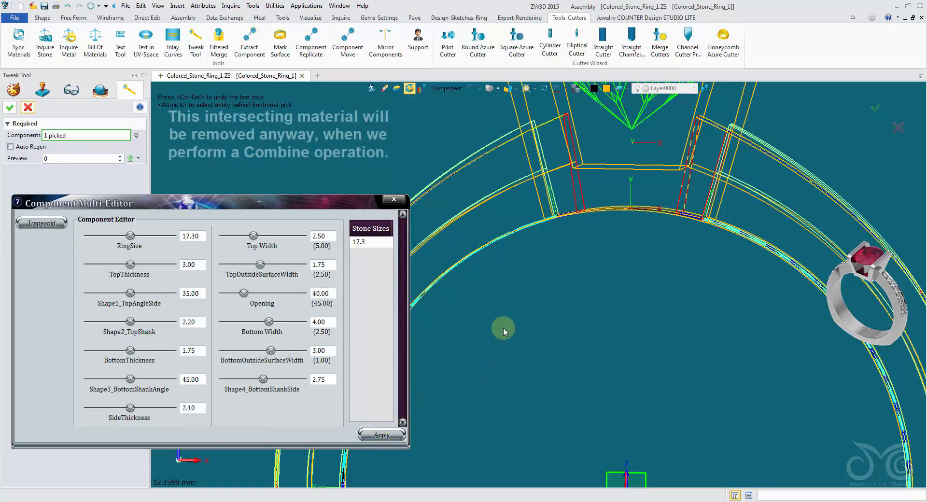
Check the shank's overlap with the setting, restore shaded display and accept the shank tweak.
right_click_drag(679, 237, 671, 205)
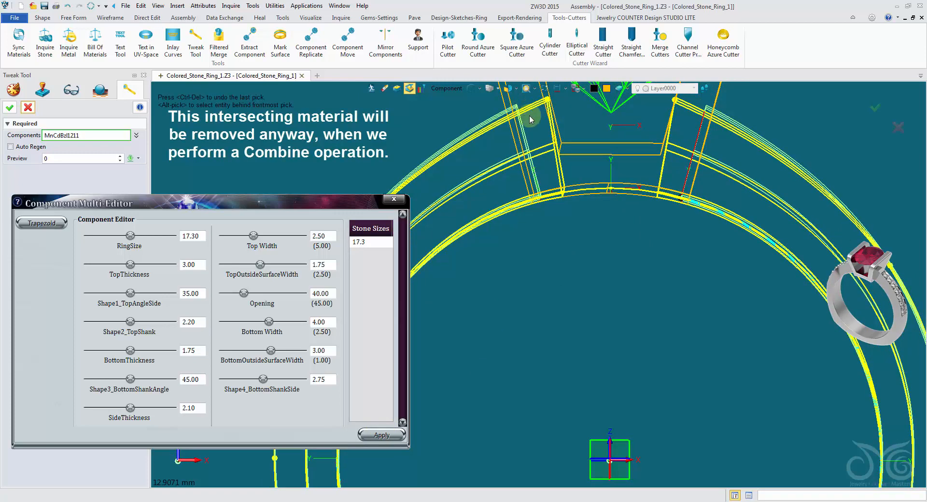
left_click(556, 193)
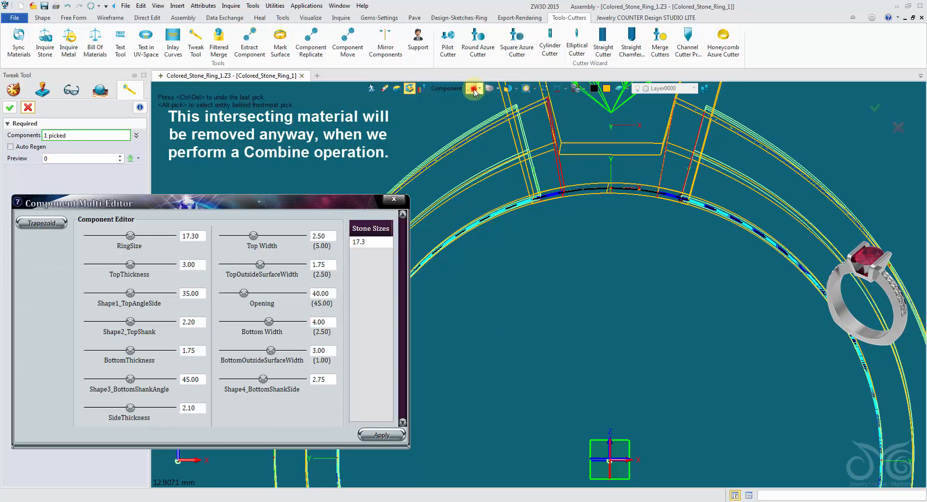
left_click(473, 89)
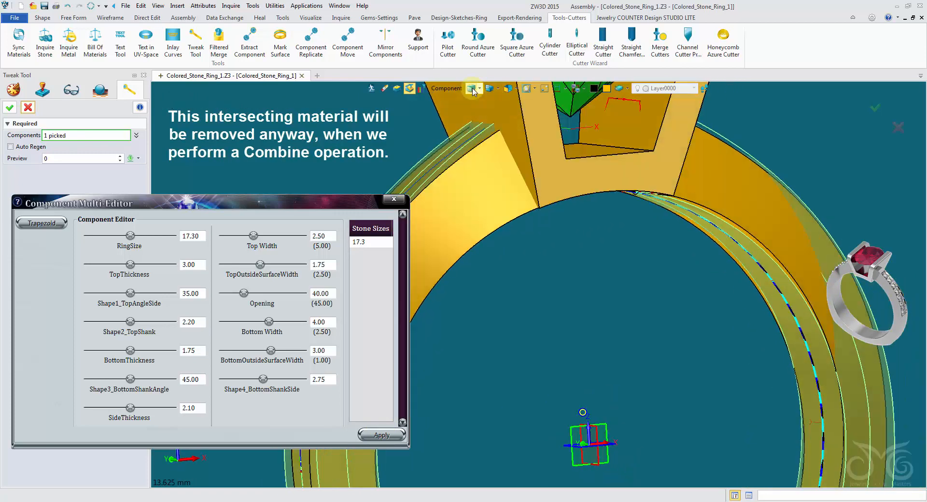
left_click(18, 109)
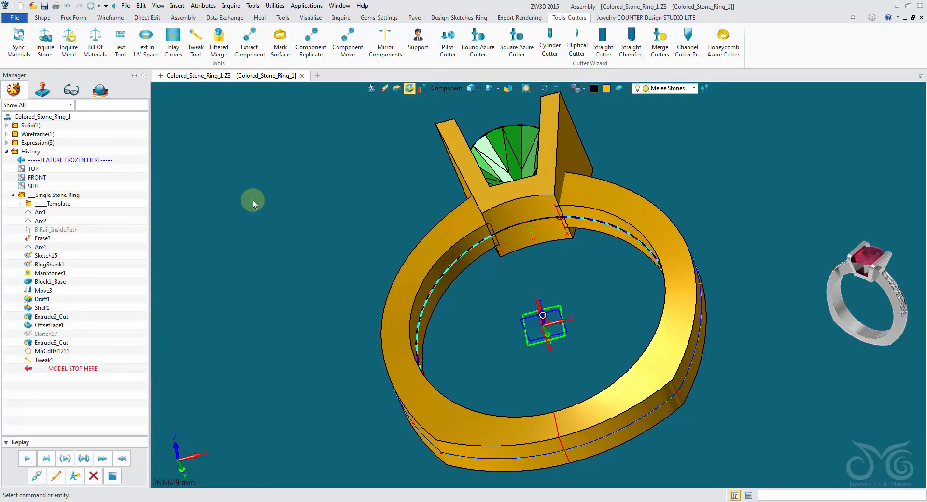
Merge the Trapezoid shank component into the ring as a Base shape, including its wireframe and dimensions.
key("ctrl+Home")
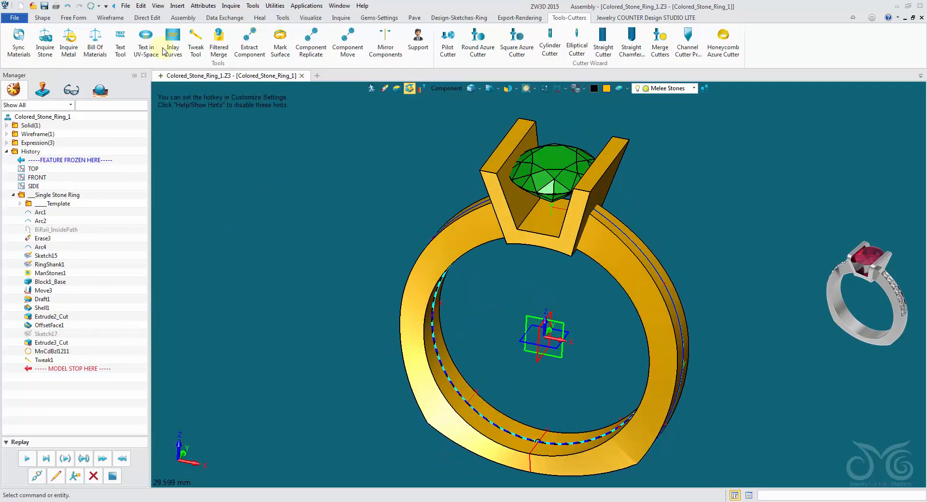
left_click(37, 19)
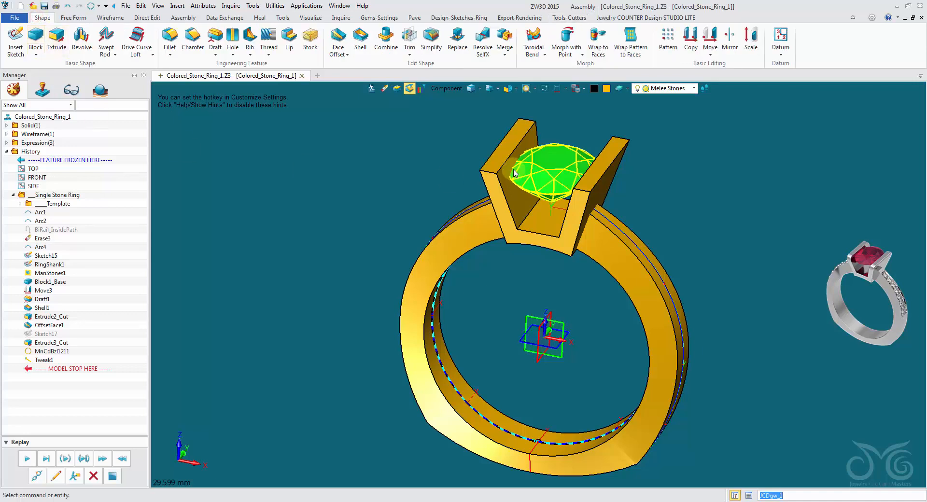
left_click(505, 36)
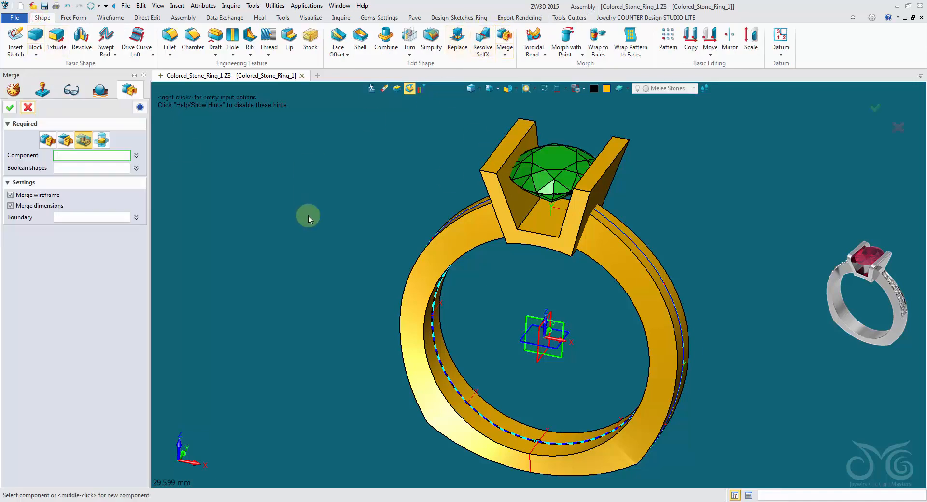
left_click(443, 235)
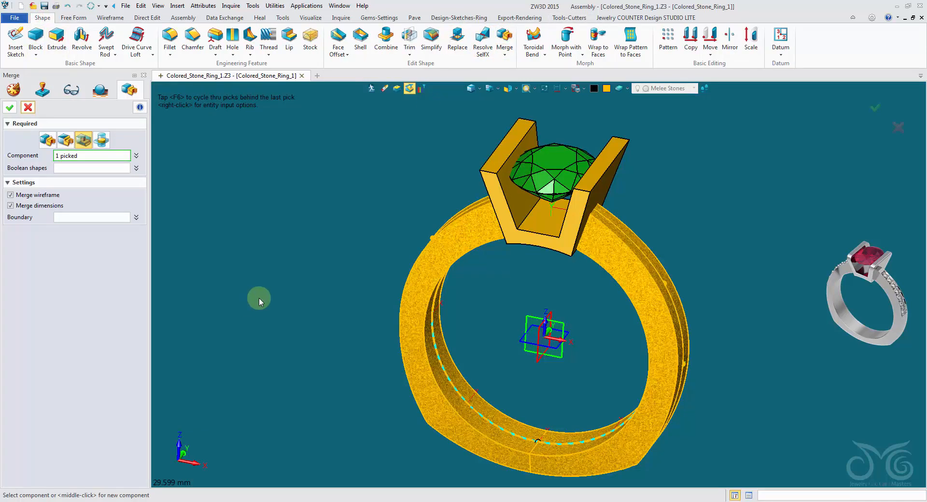
left_click(46, 141)
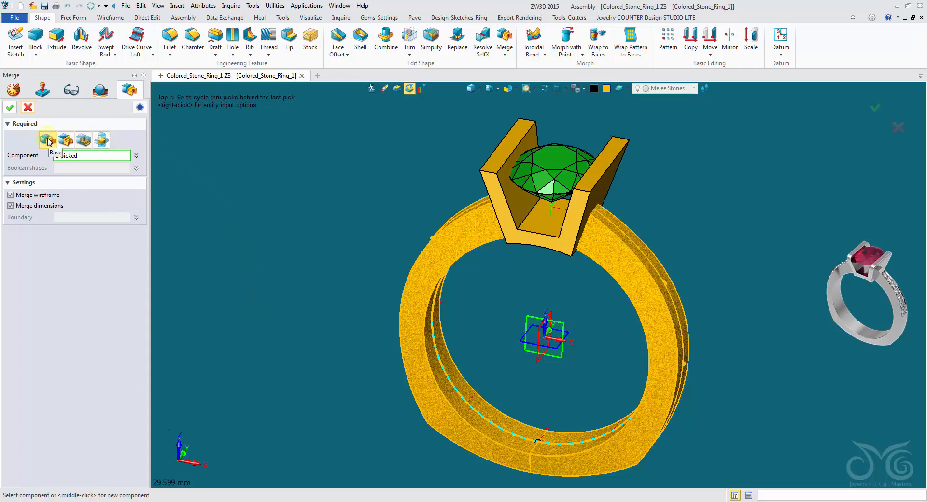
left_click(9, 108)
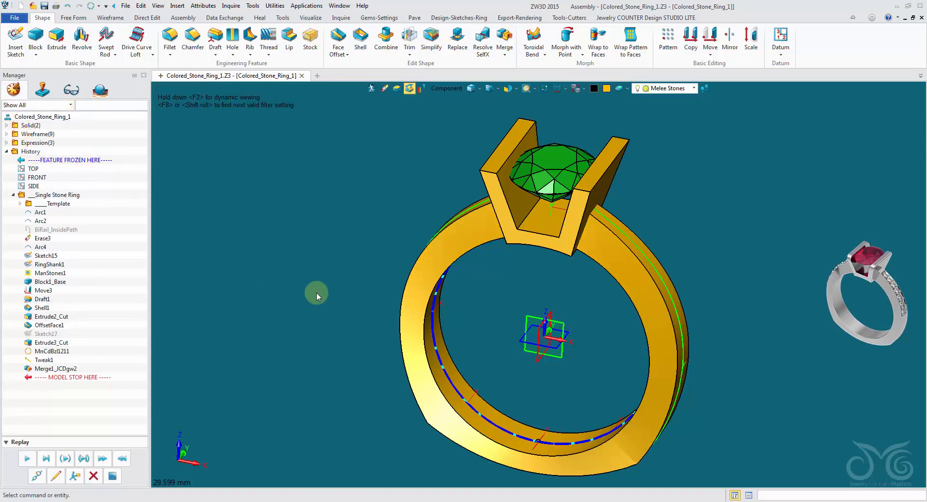
Set the pick filter to Shape and examine the merged shank and its centre curve from all sides.
left_click(441, 88)
left_click(448, 182)
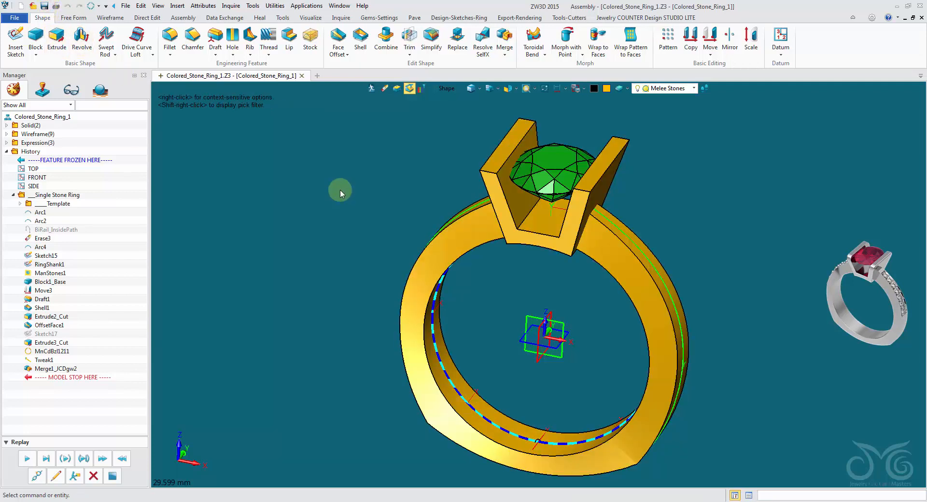
mouse_move(340, 190)
right_mouse_down()
mouse_move(305, 184)
mouse_move(452, 247)
right_mouse_up()
right_click_drag(477, 394, 555, 240)
right_click_drag(567, 352, 405, 227)
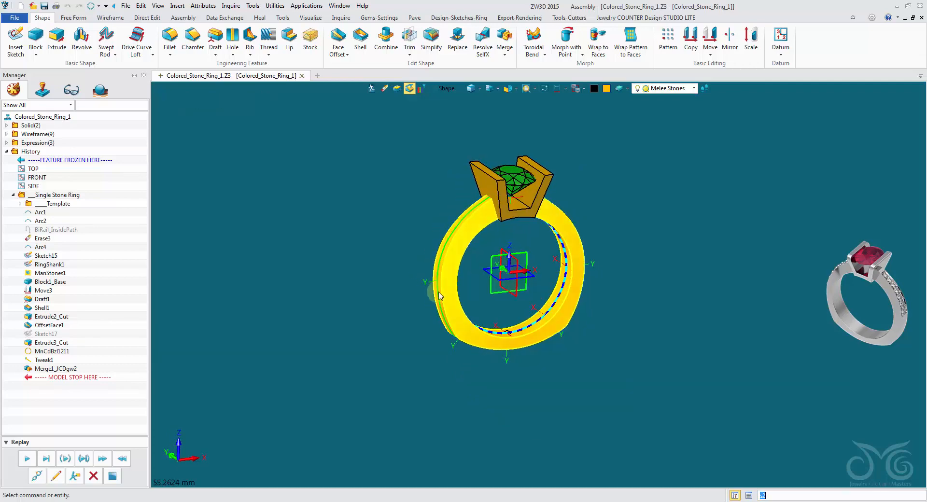
right_click_drag(491, 208, 563, 197)
scroll(548, 218, "up", 1)
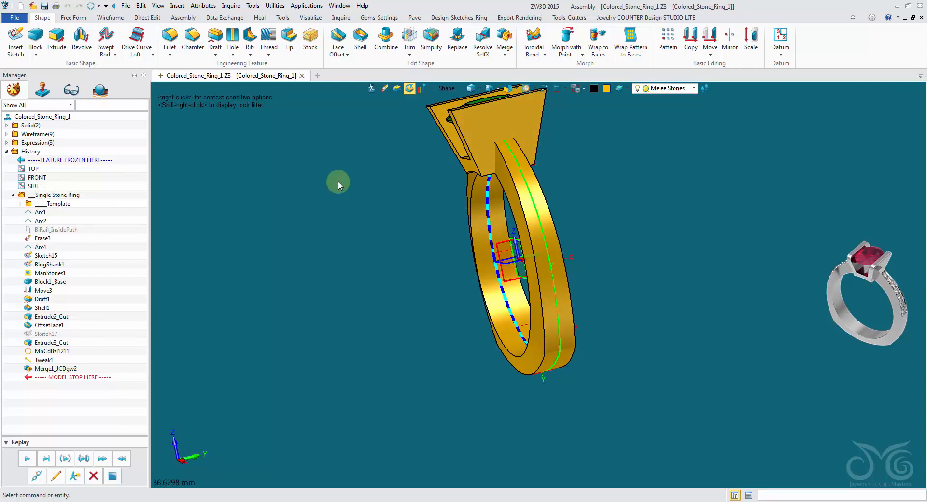
Start a new sketch on the plane facing the front of the ring.
right_click_drag(338, 182, 329, 177)
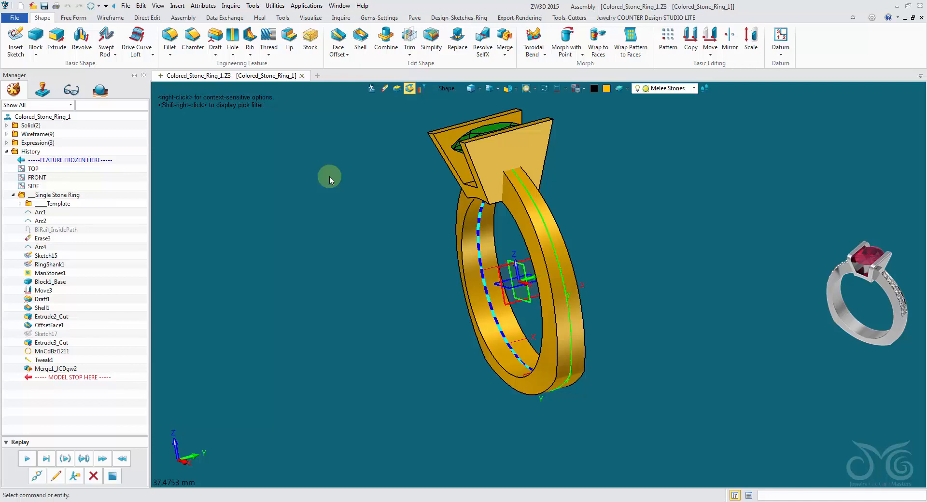
middle_click_drag(330, 175, 320, 175)
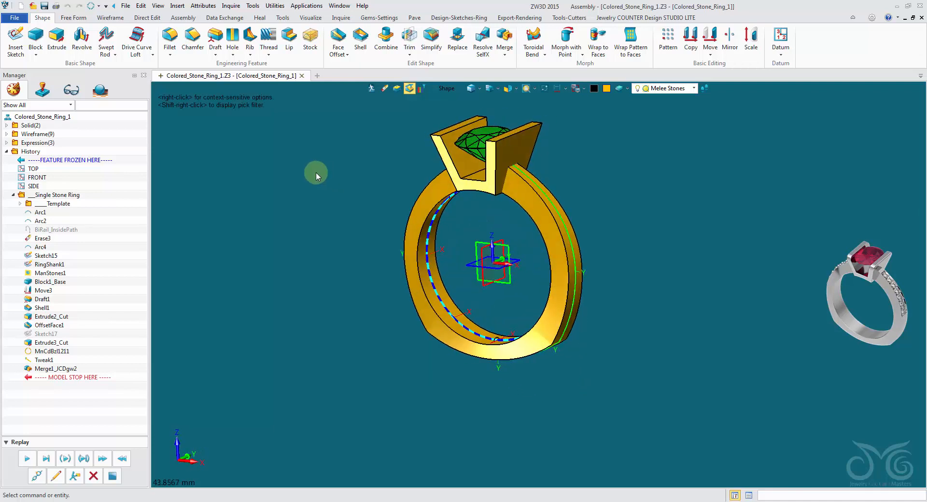
right_click(316, 175)
left_click(355, 226)
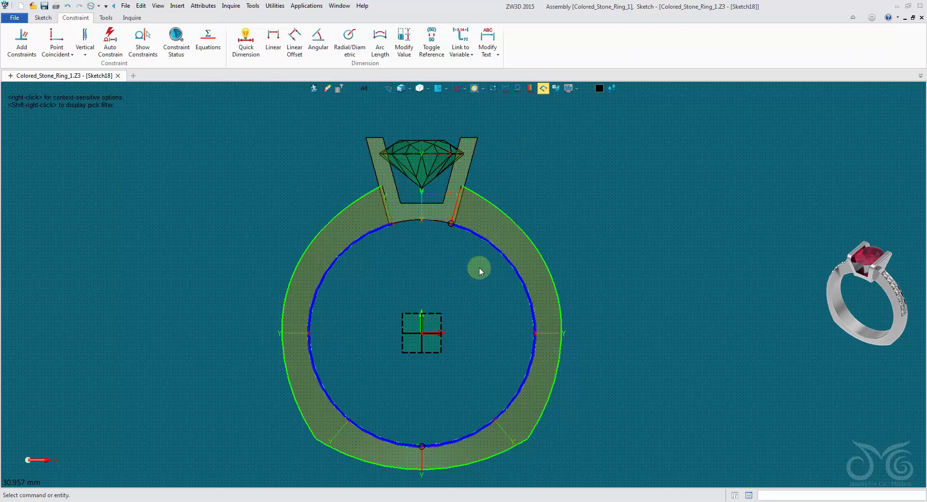
Draw two straight lines from the sketch origin across the shank's upper-right portion, about 20.2 mm and, more steeply, about 17.9 mm long.
left_click(43, 18)
left_click(32, 36)
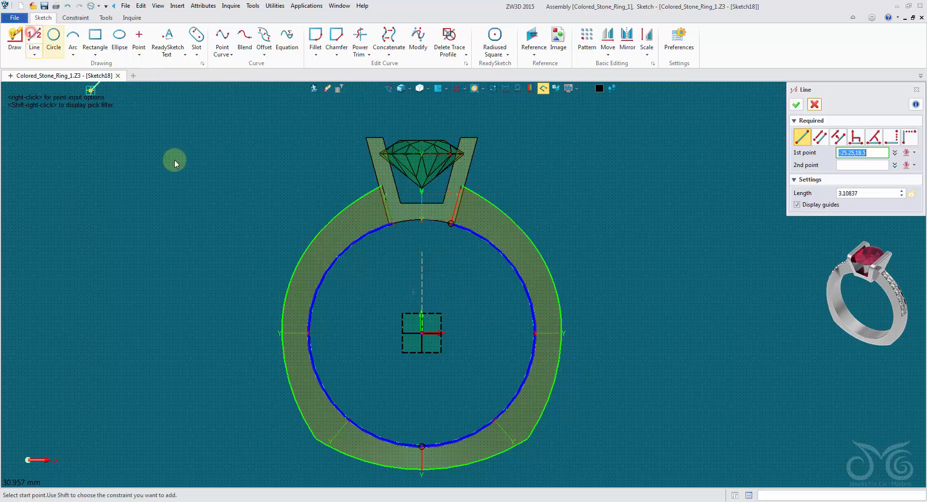
left_click(421, 333)
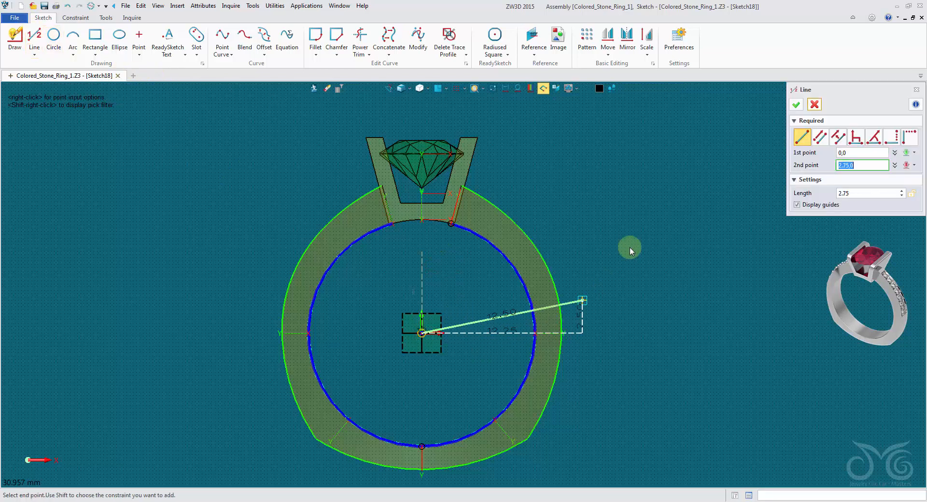
left_click(661, 219)
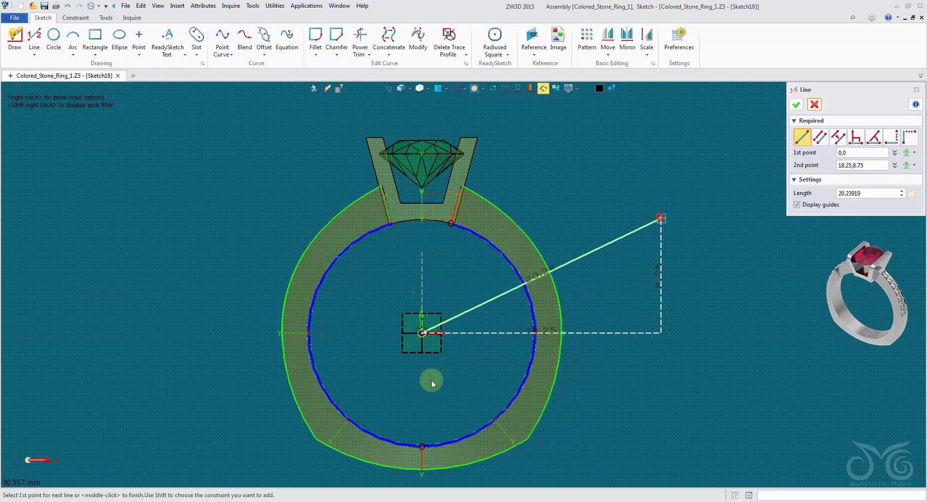
left_click(421, 333)
left_click(527, 123)
middle_click(503, 172)
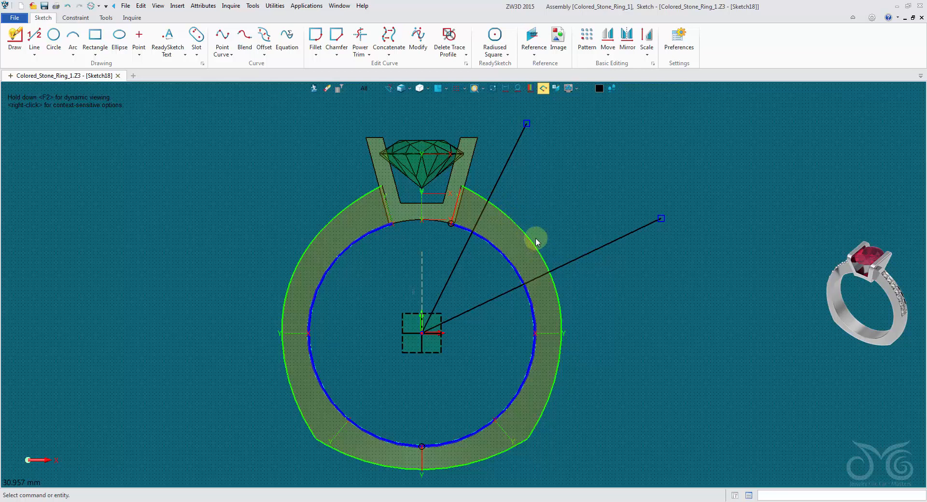
Dimension the steeper line's length and set it to 16 mm.
right_click(599, 147)
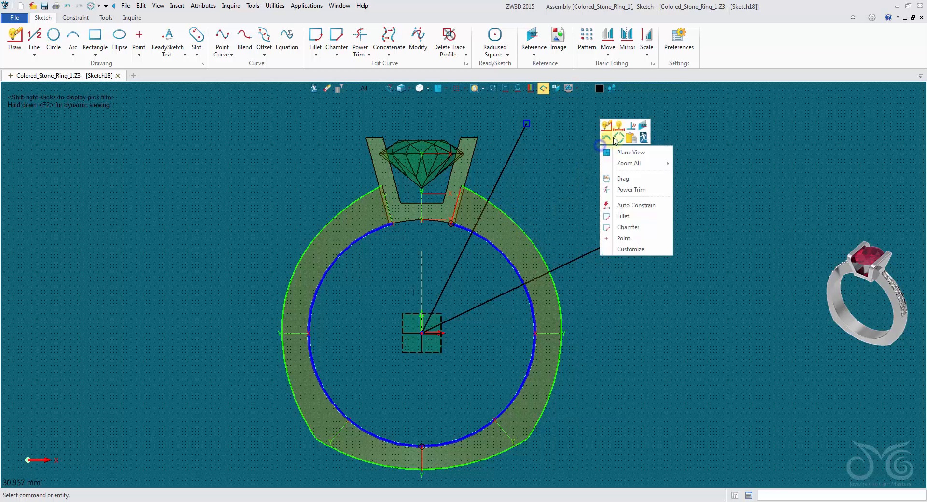
left_click(621, 127)
left_click(496, 188)
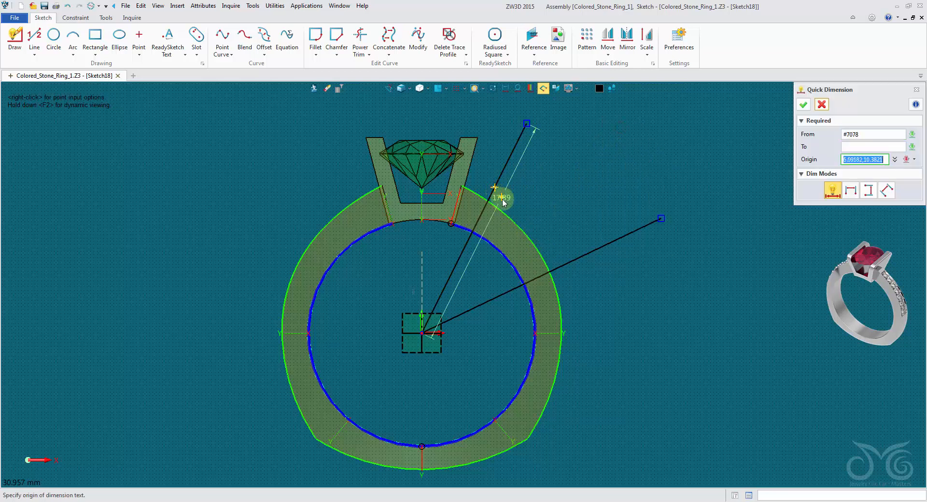
left_click(503, 206)
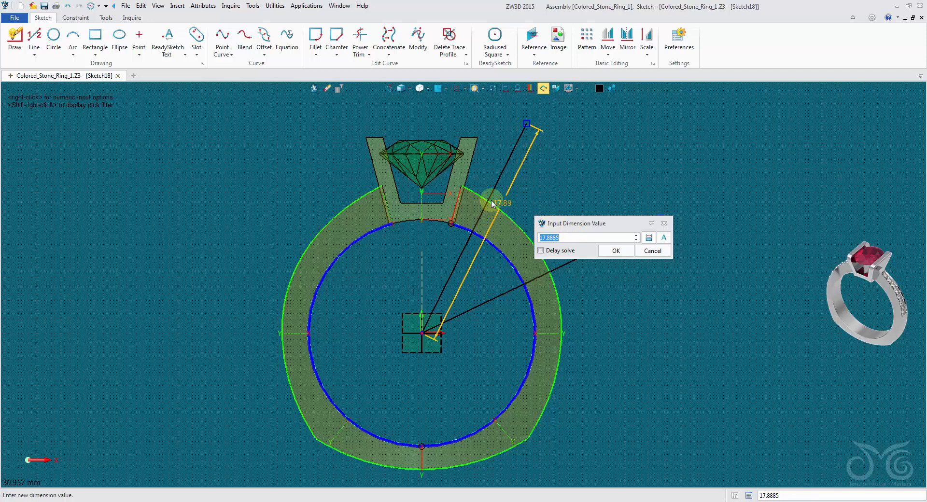
type("16")
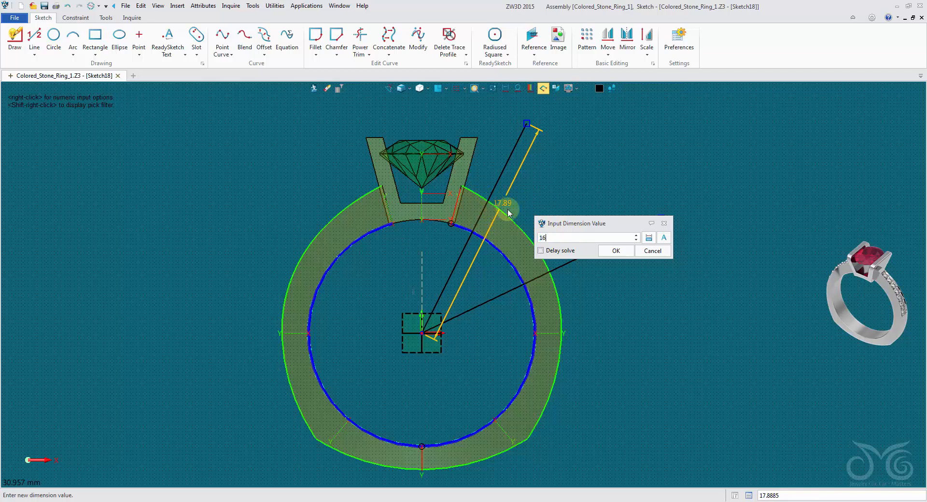
left_click(616, 251)
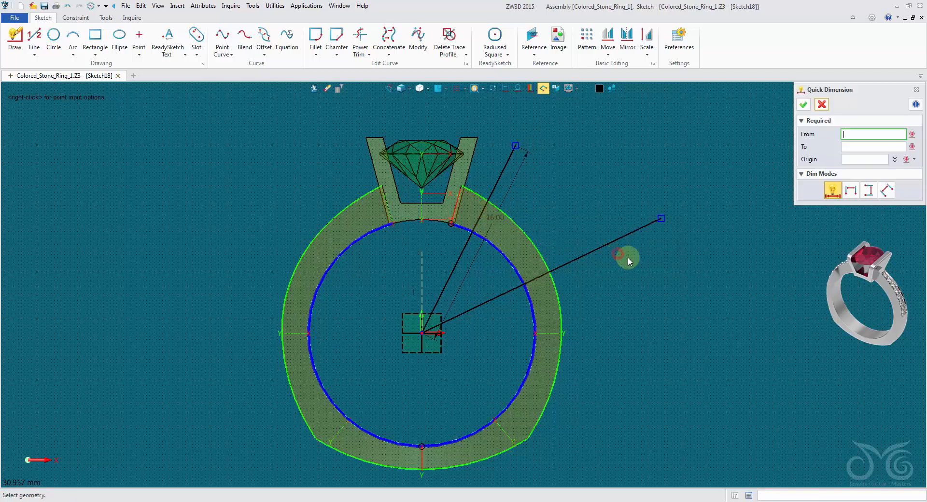
Dimension the shallower line's length and set it to 16 mm.
left_click(599, 249)
left_click(604, 291)
type("1")
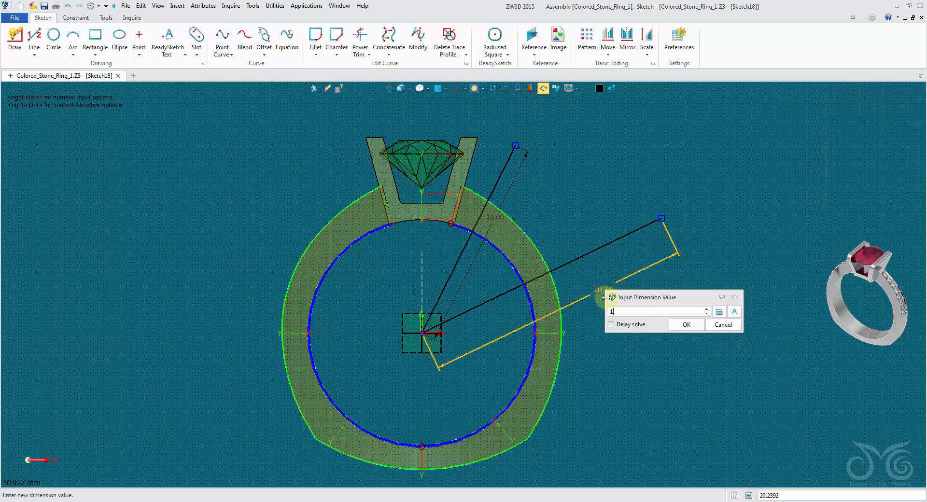
type("6")
left_click(686, 324)
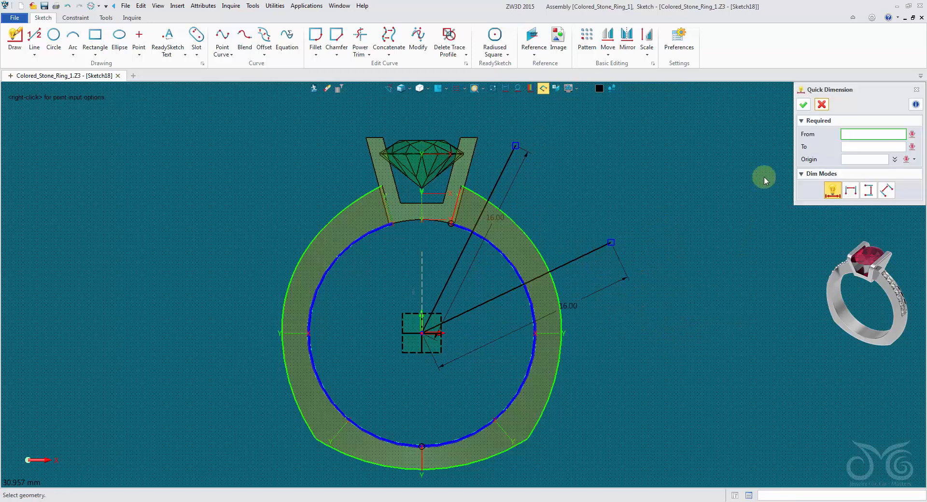
Dimension the angle between the steeper line and the vertical dashed centre line, tuning it to 20.0° beside the setting.
scroll(454, 310, "up", 3)
left_click(438, 263)
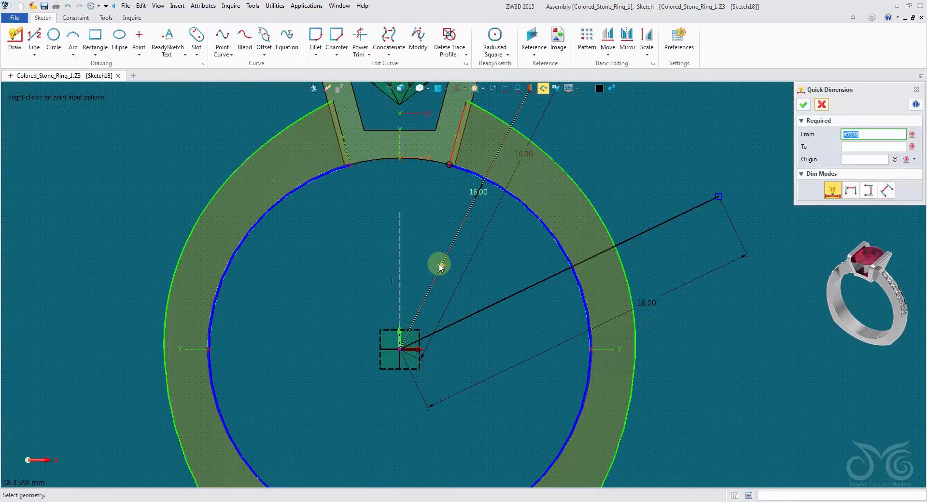
left_click(441, 264)
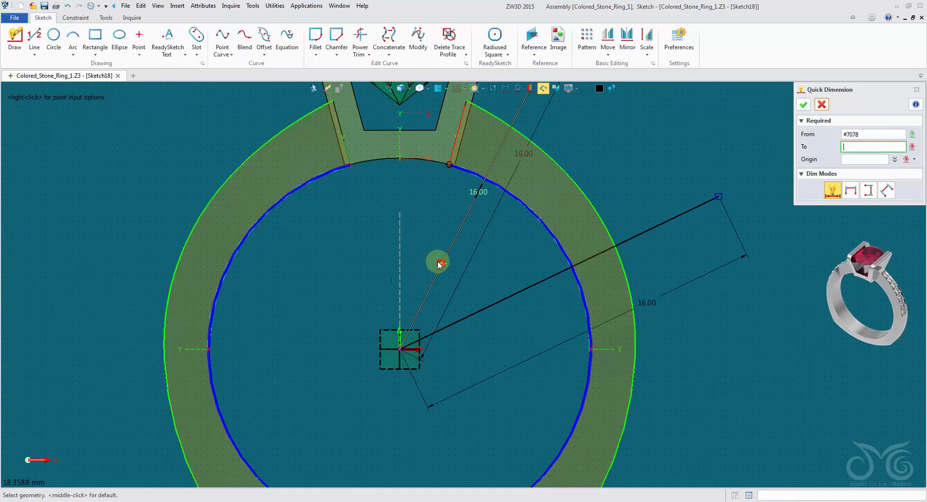
left_click(403, 250)
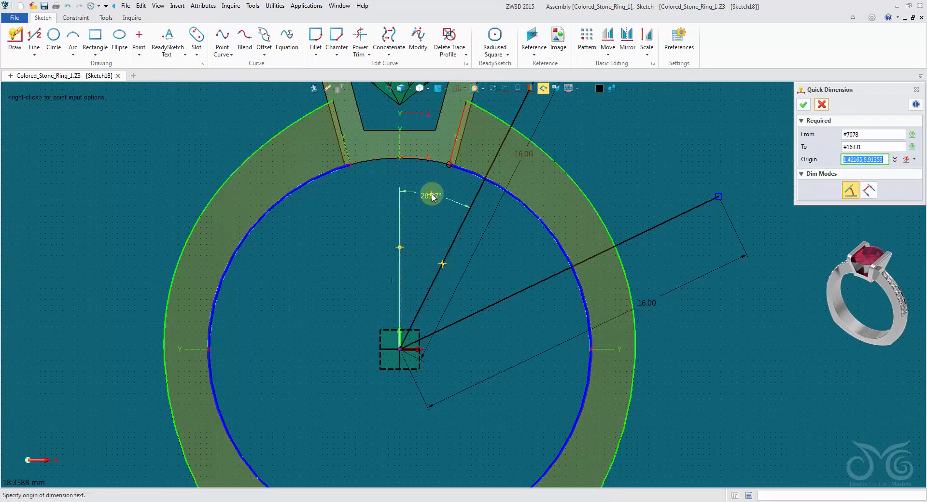
left_click(435, 196)
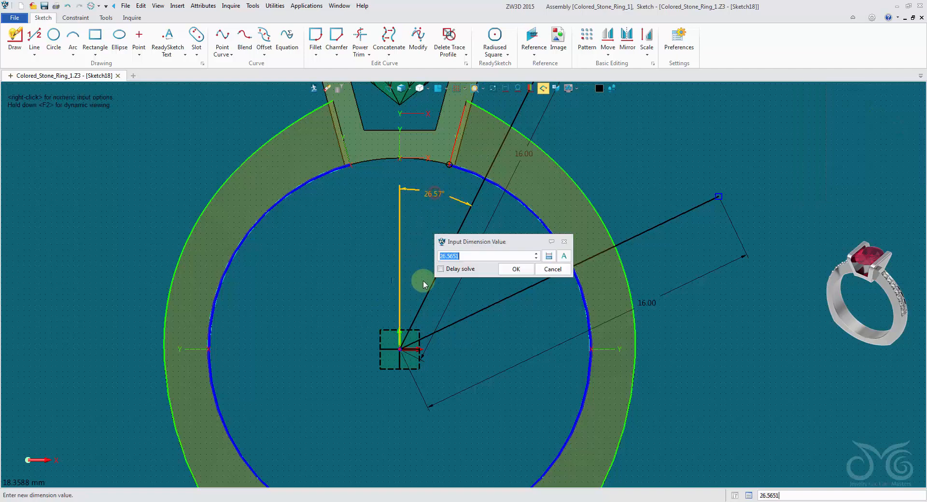
type("25.9651")
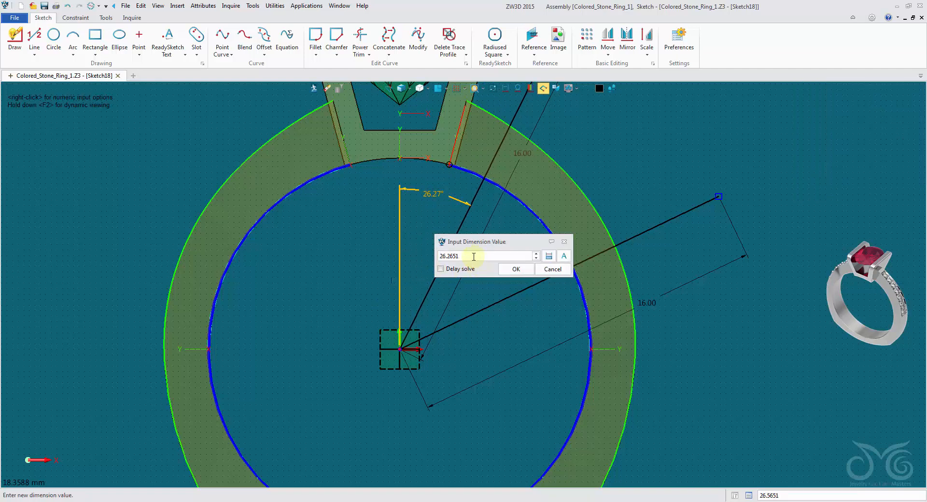
scroll(473, 256, "down", 10)
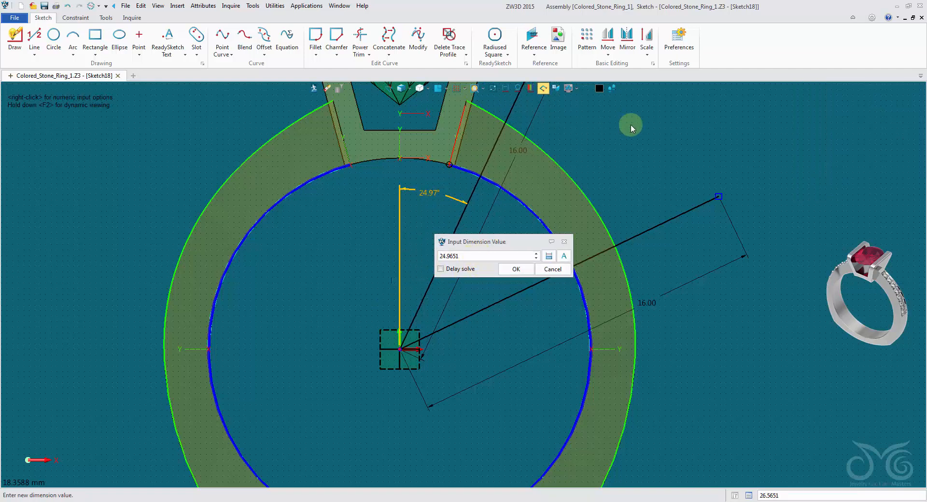
mouse_move(631, 126)
middle_mouse_down()
mouse_move(637, 183)
mouse_move(651, 200)
middle_mouse_up()
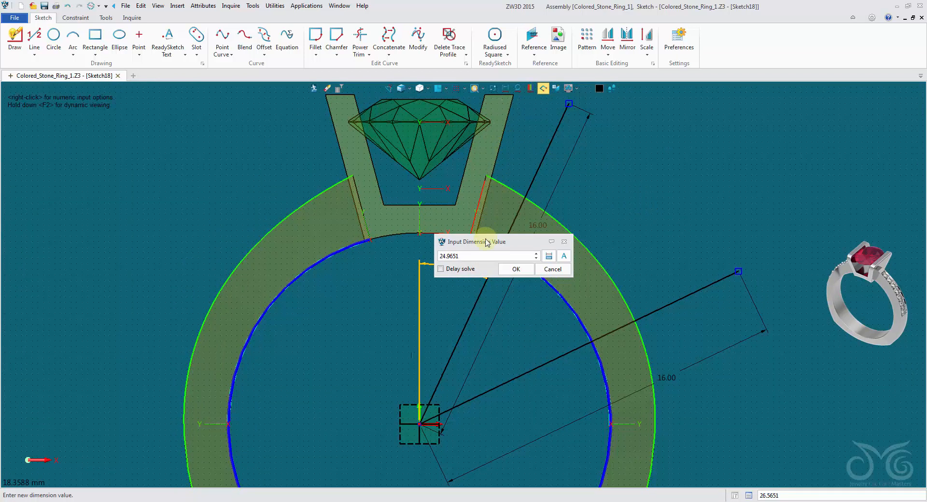
scroll(498, 251, "down", 14)
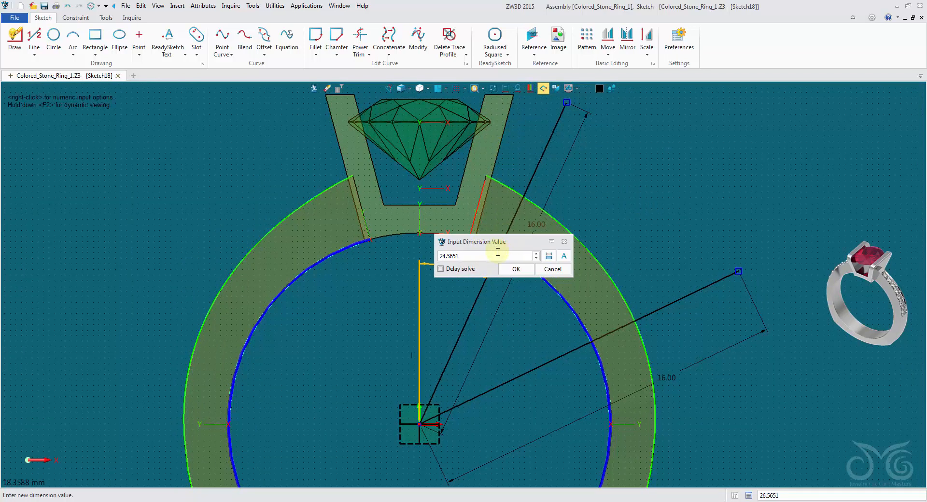
left_click_drag(494, 256, 399, 259)
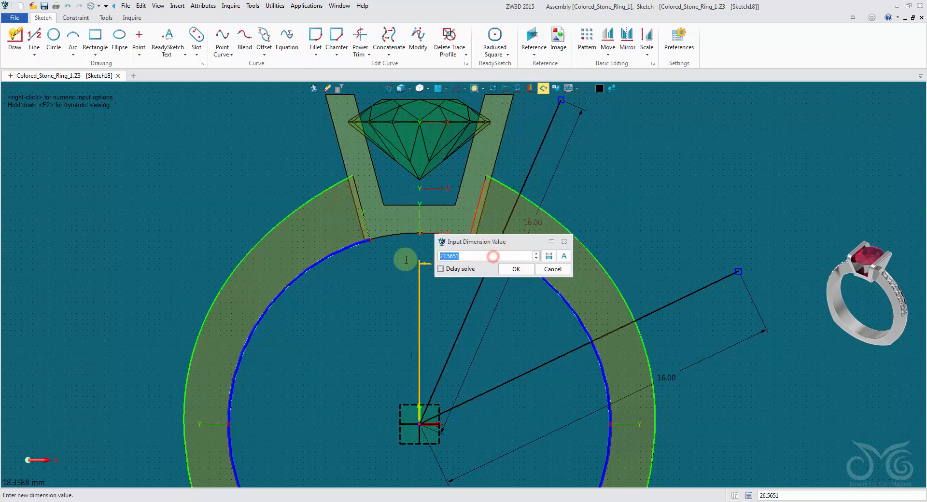
type("19.5")
left_click_drag(479, 248, 628, 174)
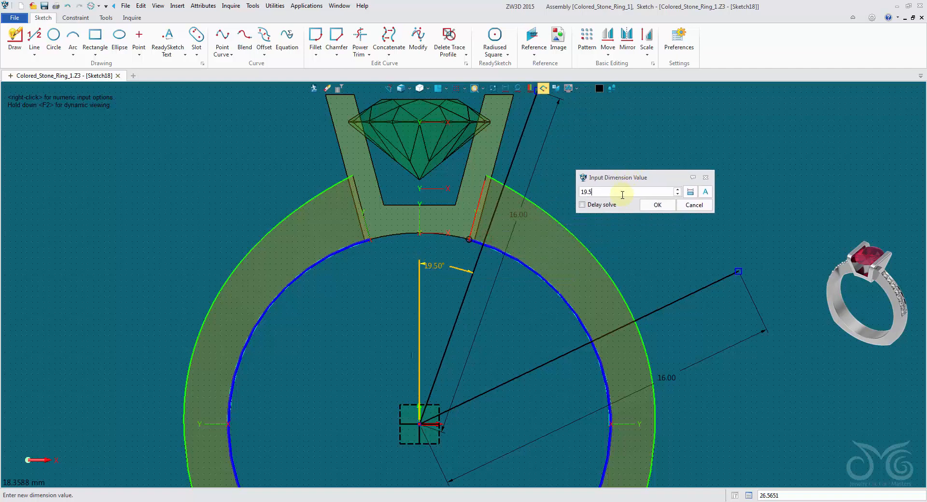
scroll(622, 193, "down", 4)
scroll(622, 192, "up", 3)
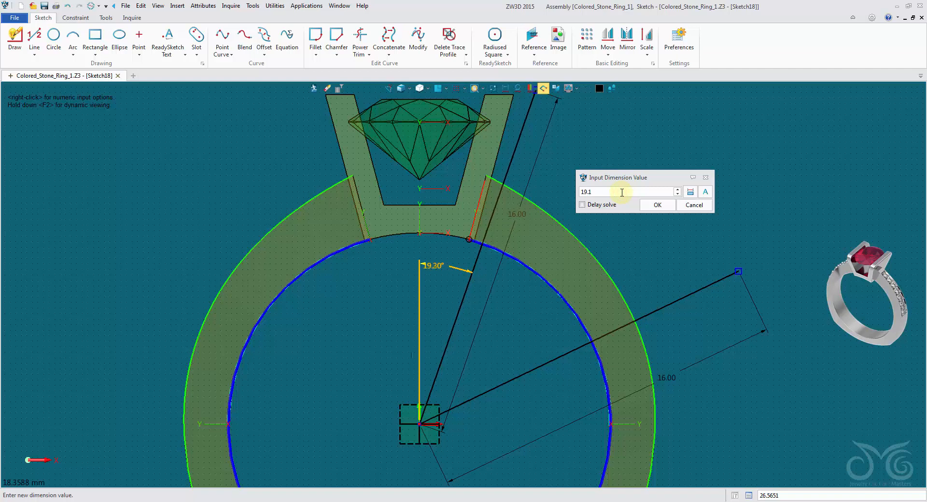
scroll(622, 192, "up", 1)
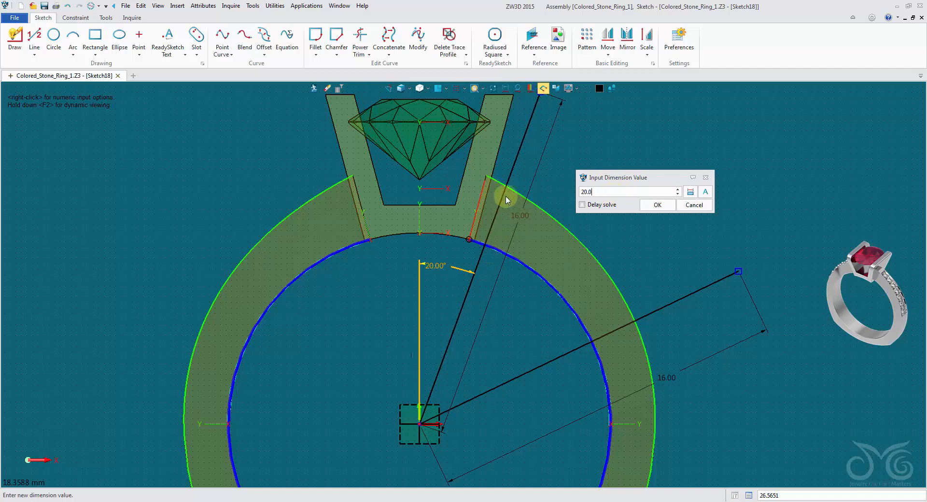
left_click(658, 205)
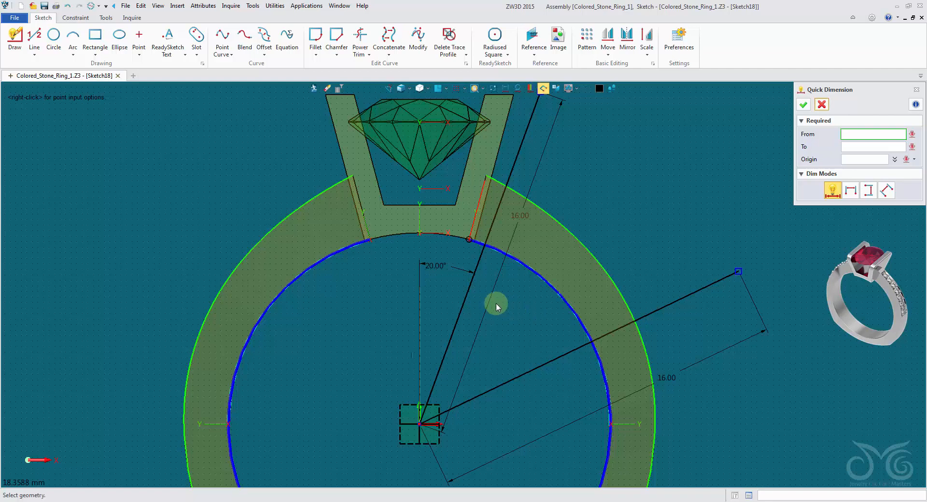
Add an angular dimension between the two 16 mm lines, placing its arc outside the shank.
left_click(468, 293)
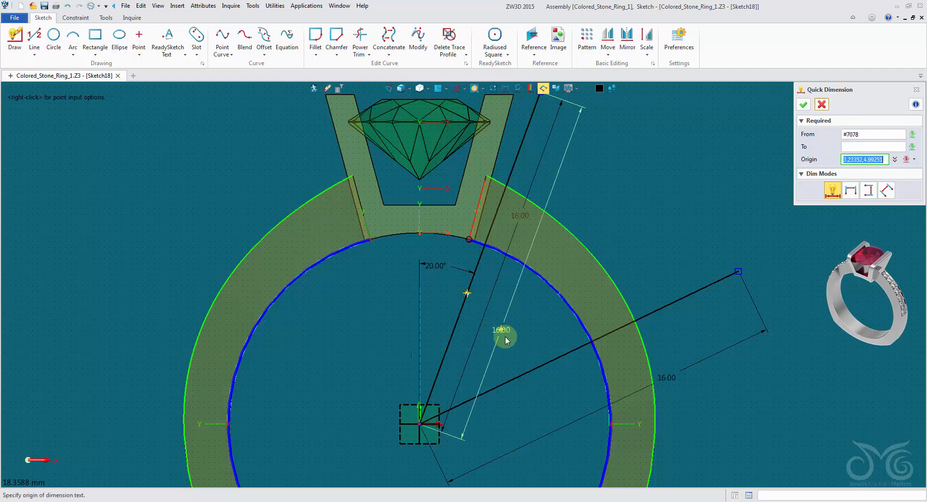
left_click(543, 364)
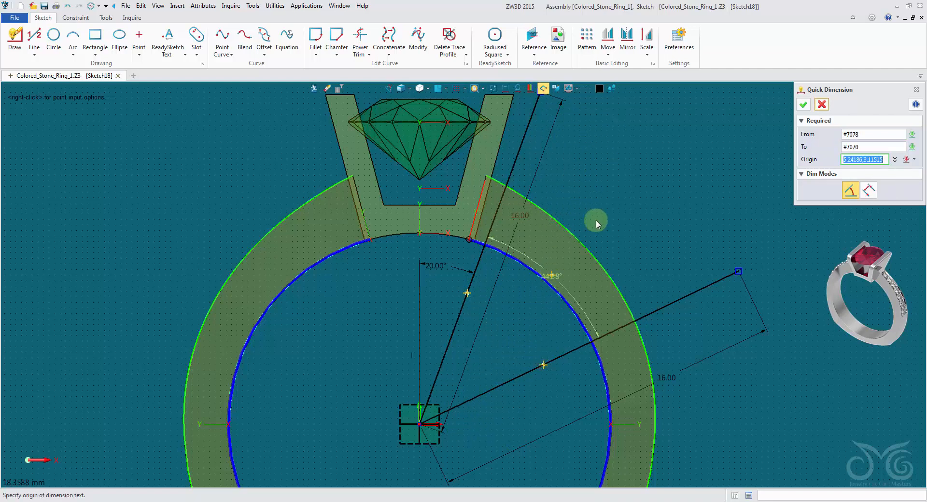
left_click(614, 198)
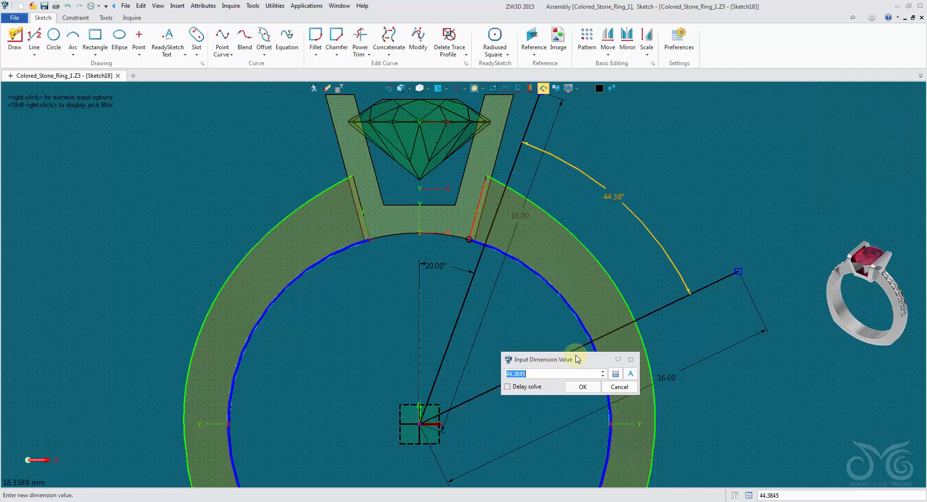
Tune the angle between the two lines through trial values to 65.0°, ending the shallower line just above horizontal.
left_click_drag(577, 359, 306, 305)
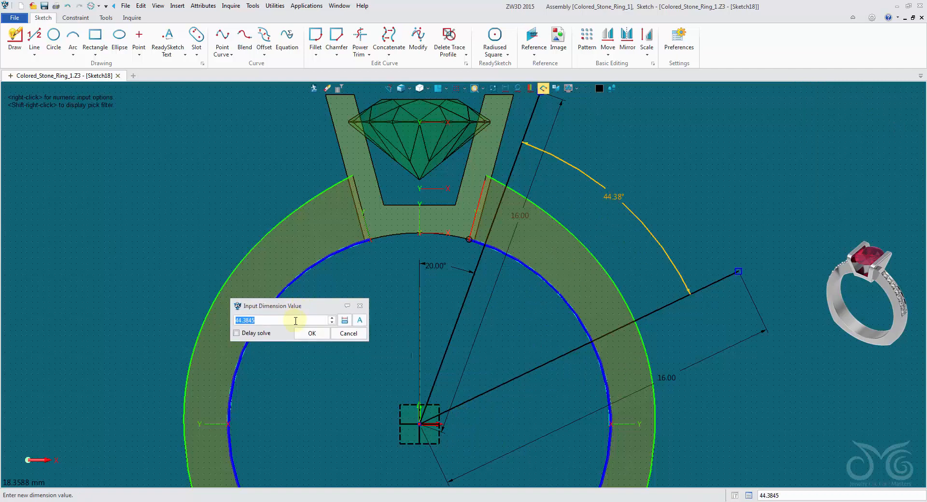
scroll(296, 321, "up", 4)
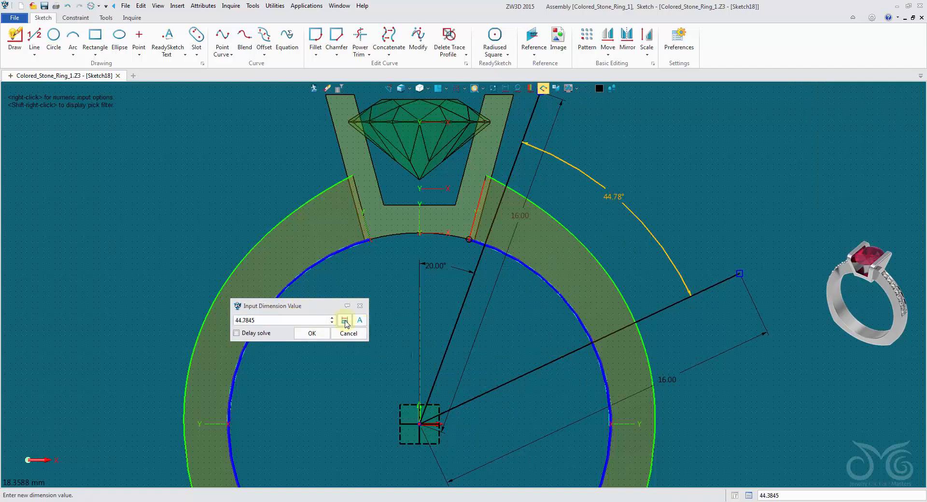
middle_click_drag(314, 380, 346, 325)
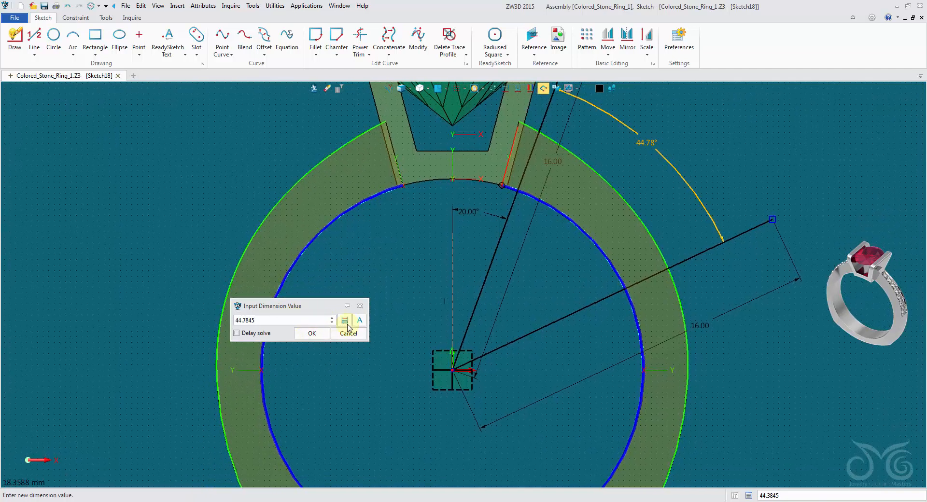
left_click_drag(327, 321, 201, 314)
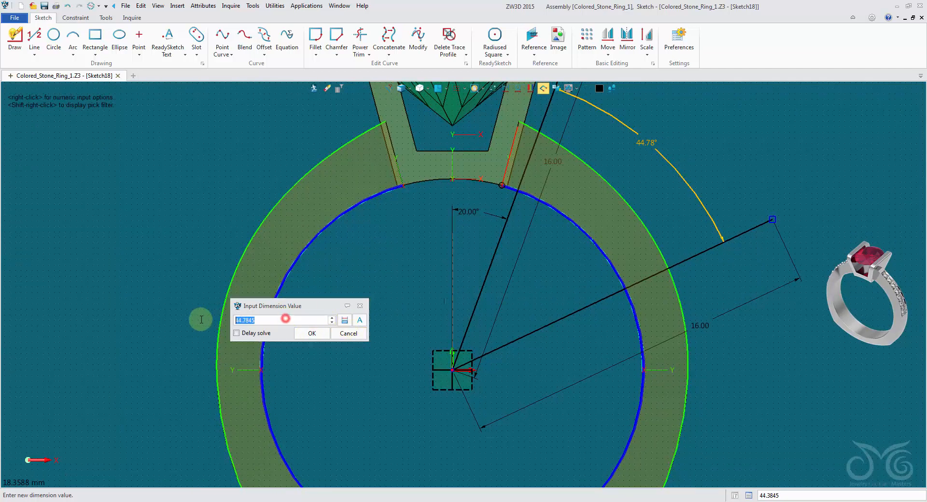
type("60.2")
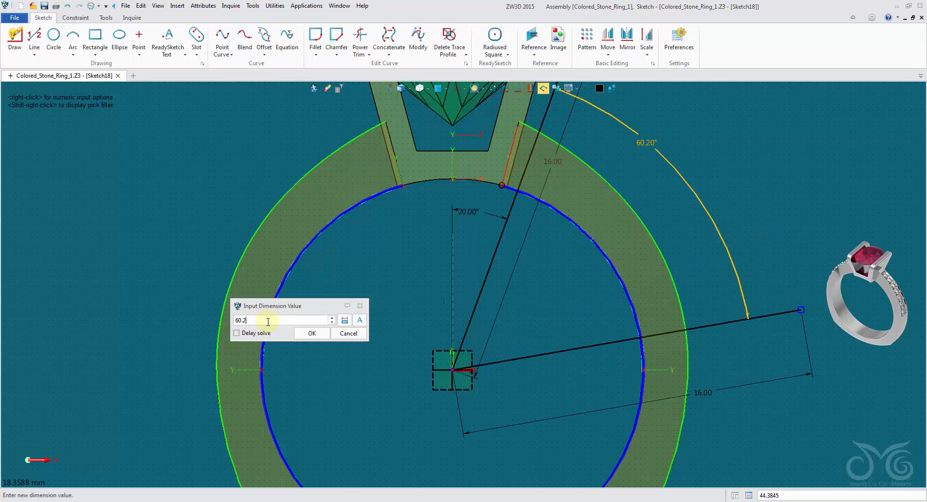
key("BackSpace")
key("BackSpace")
key("BackSpace")
type("1.7")
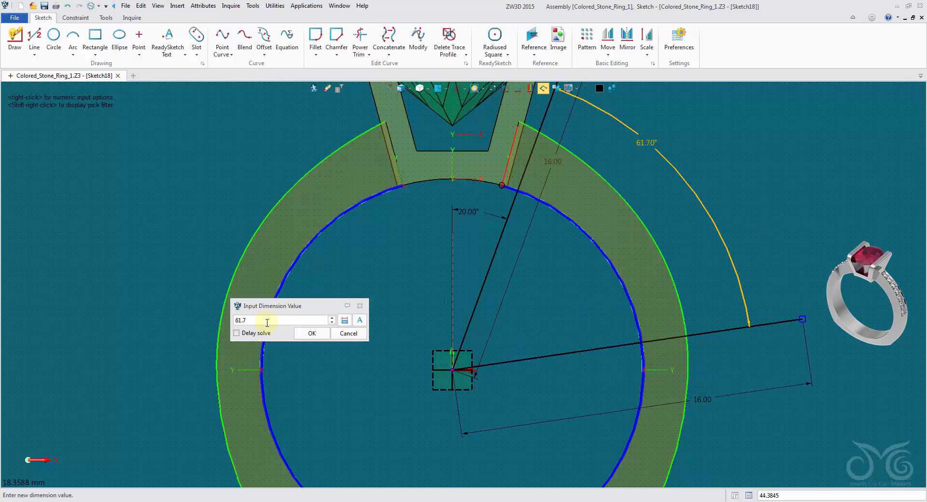
key("BackSpace")
key("BackSpace")
key("BackSpace")
type("3.7")
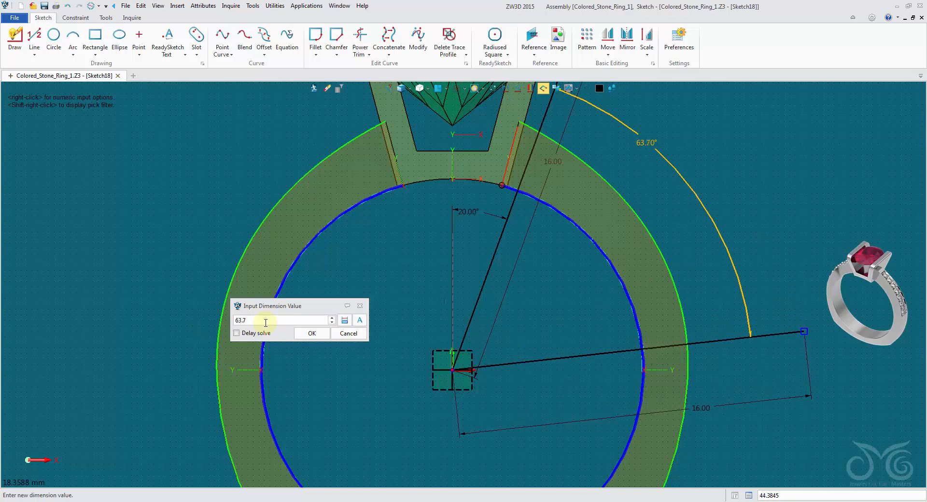
key("BackSpace")
key("BackSpace")
key("BackSpace")
type("4.8")
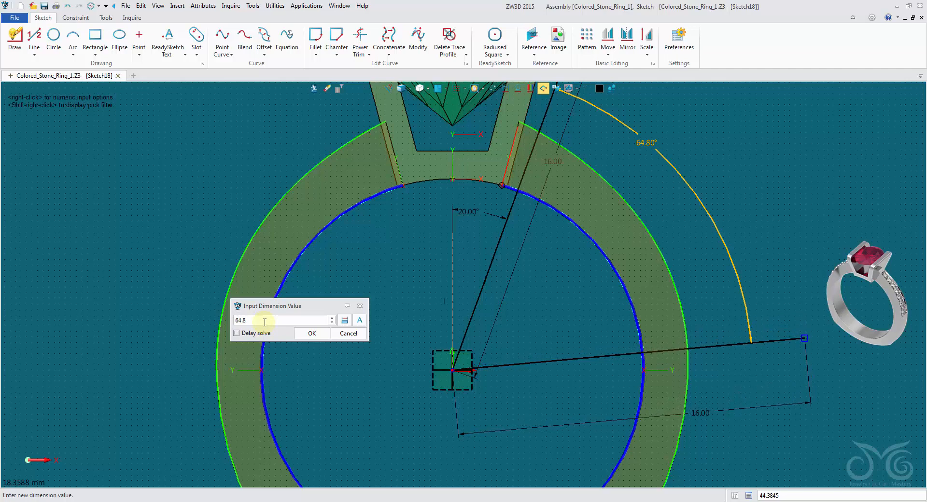
key("BackSpace")
key("BackSpace")
key("BackSpace")
type("5.0")
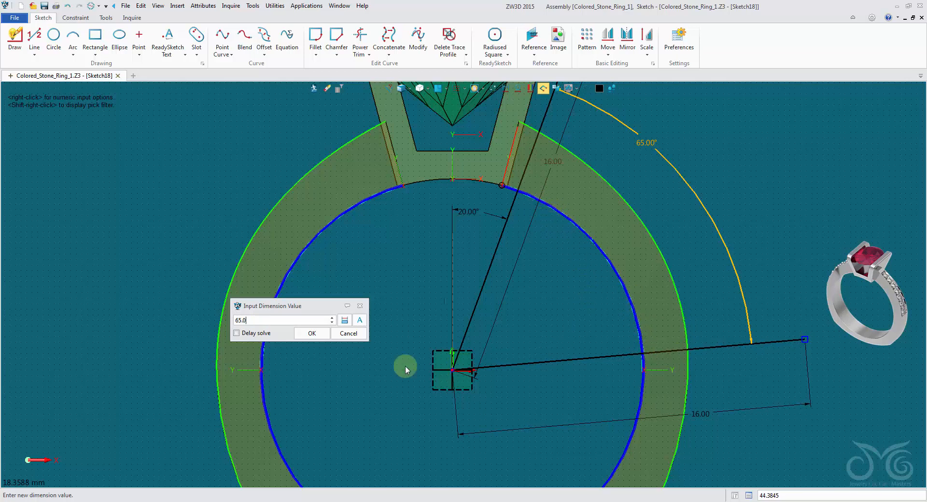
left_click(315, 334)
scroll(320, 337, "down", 3)
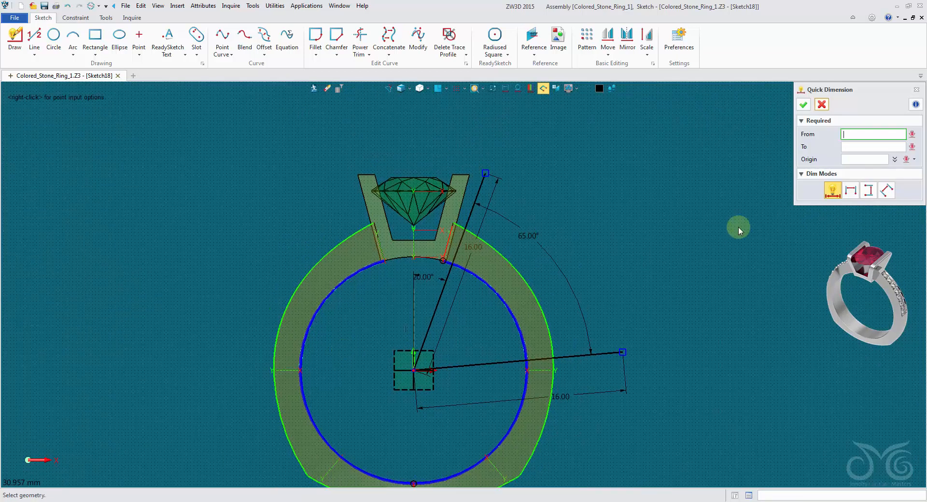
left_click(824, 104)
Compare the line sketch with the ring geometry hidden and shown, then exit the sketch and save the ring file.
left_click(493, 89)
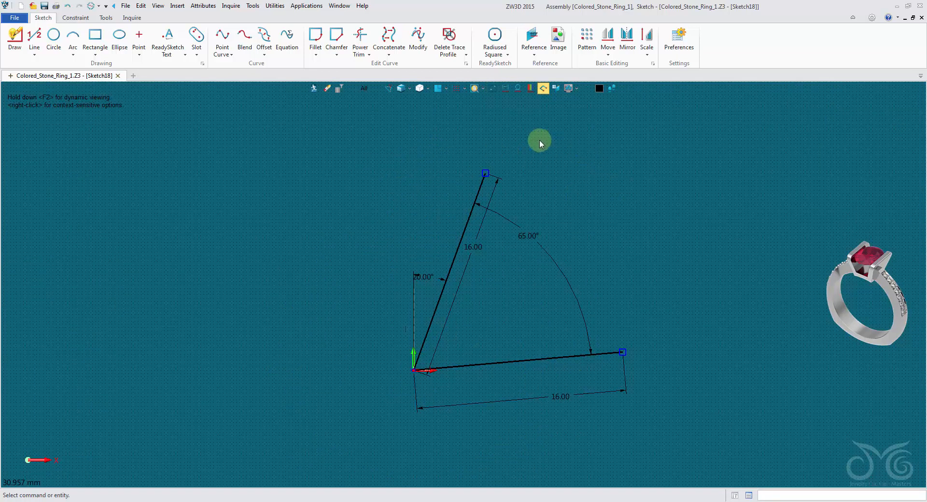
left_click(493, 89)
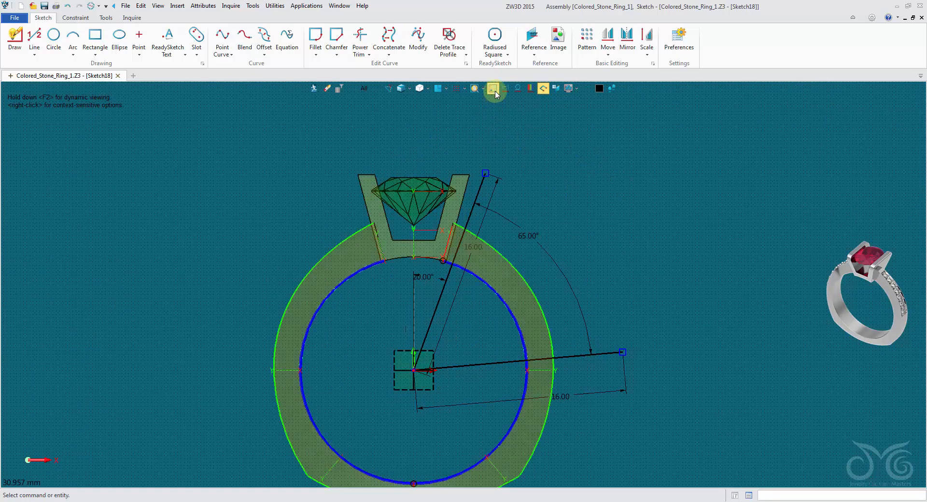
left_click(313, 89)
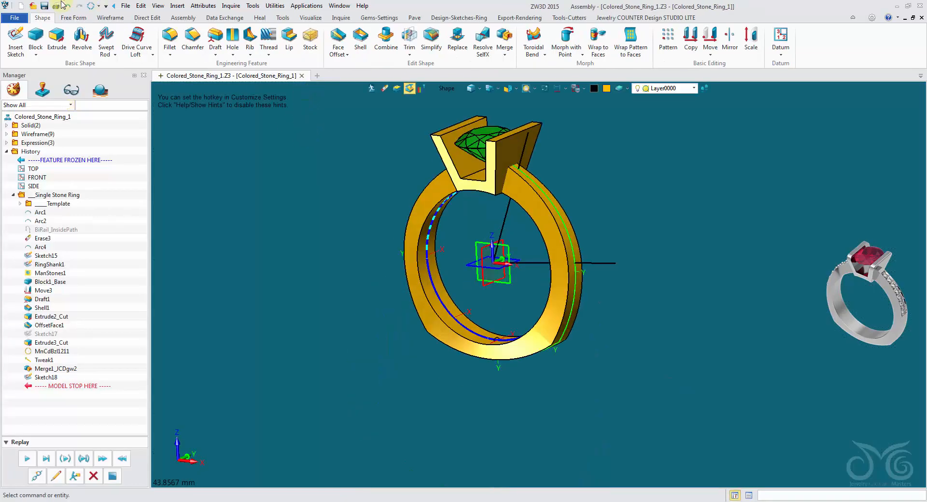
left_click(43, 6)
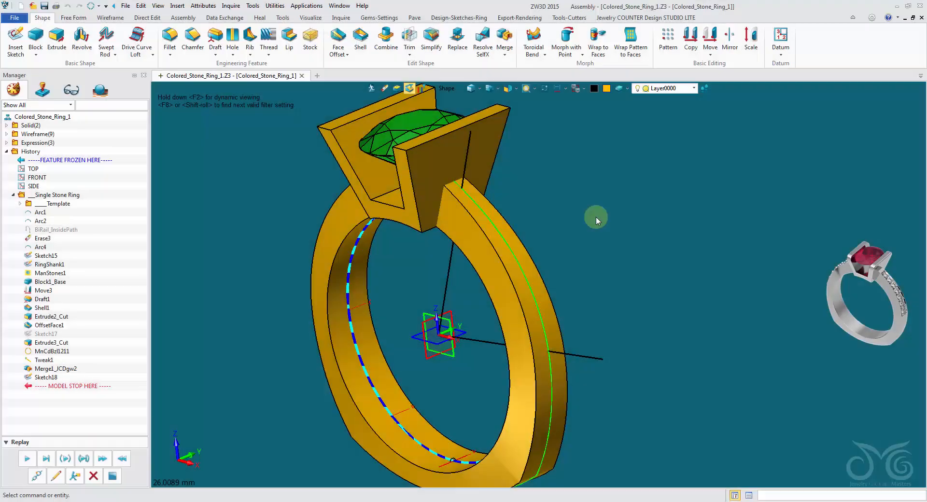
Limit picking to faces and choose the shank's outer face as the one to divide using Split with Curves.
scroll(529, 283, "up", 4)
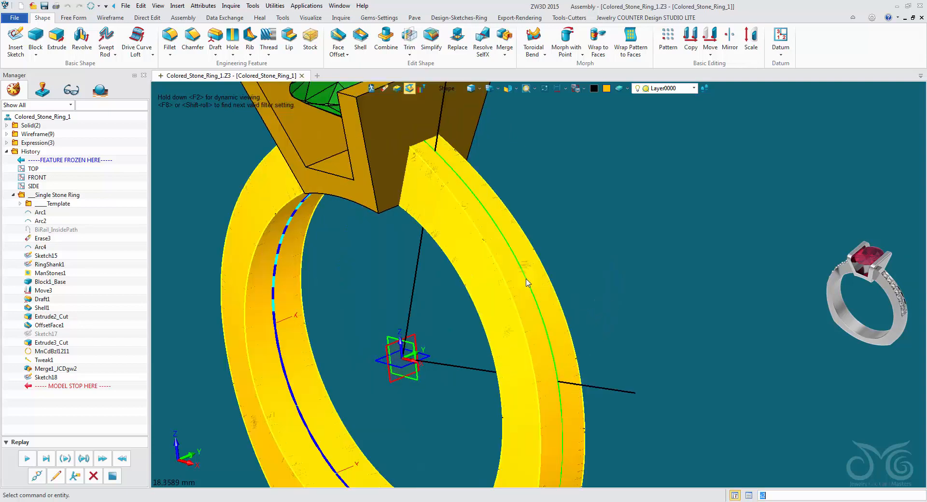
left_click(444, 90)
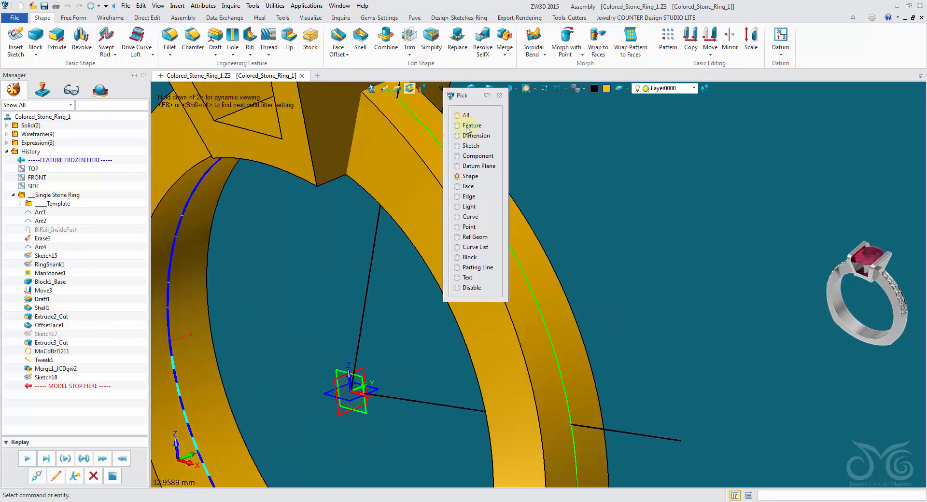
left_click(468, 187)
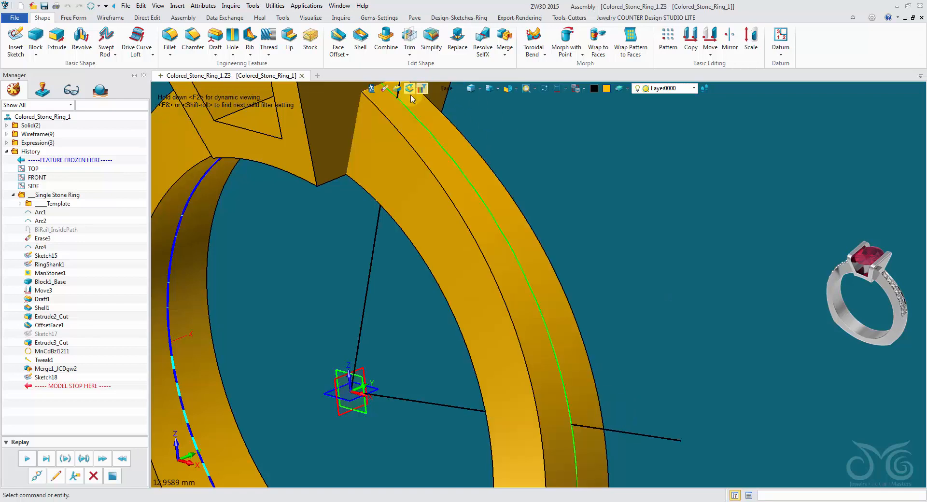
middle_click_drag(391, 106, 355, 152)
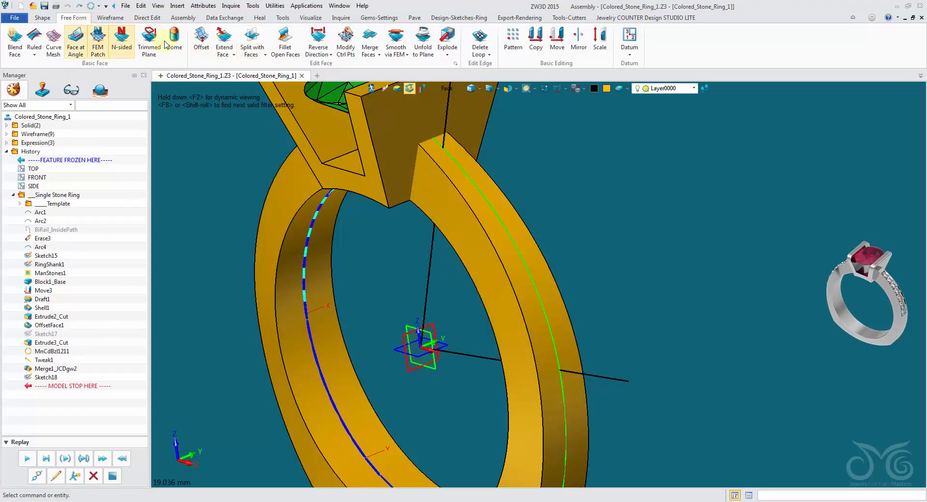
left_click(256, 53)
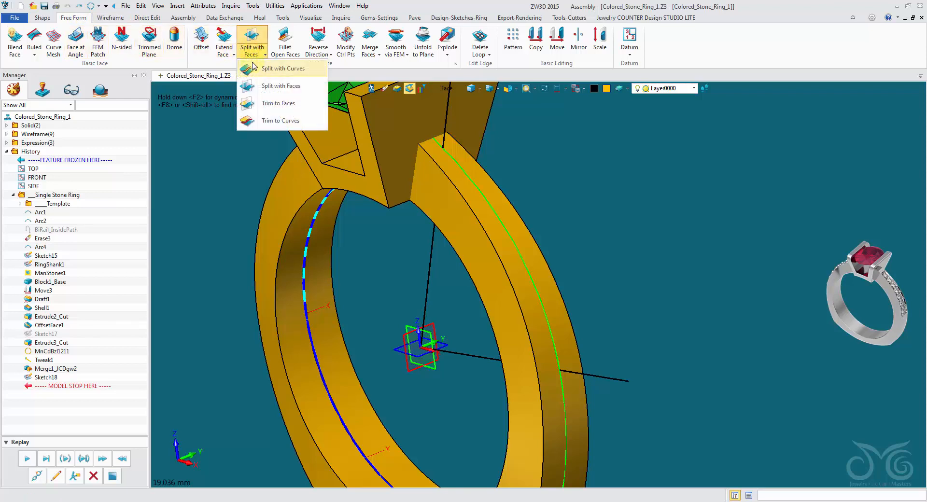
left_click(286, 77)
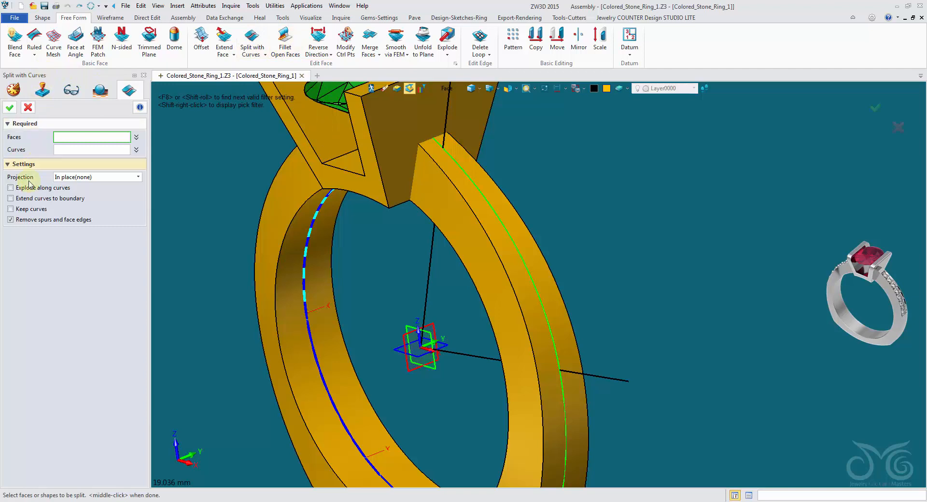
left_click(428, 175)
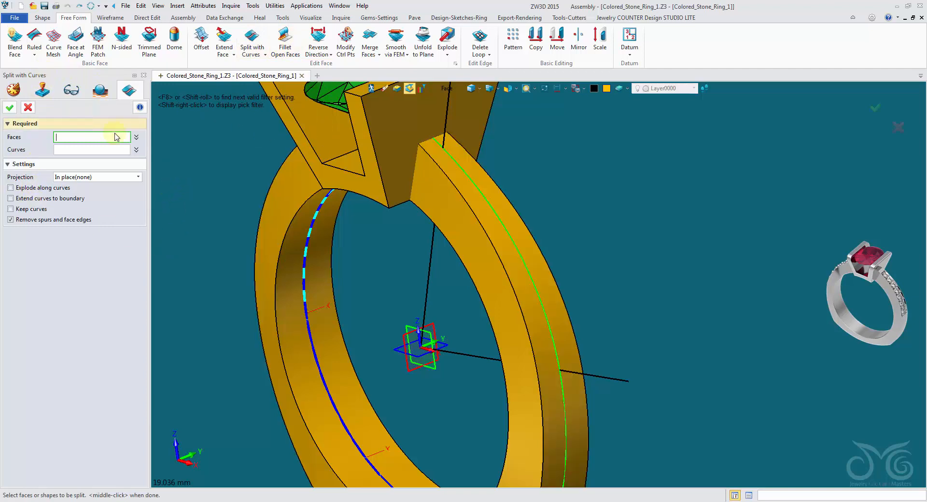
left_click(429, 175)
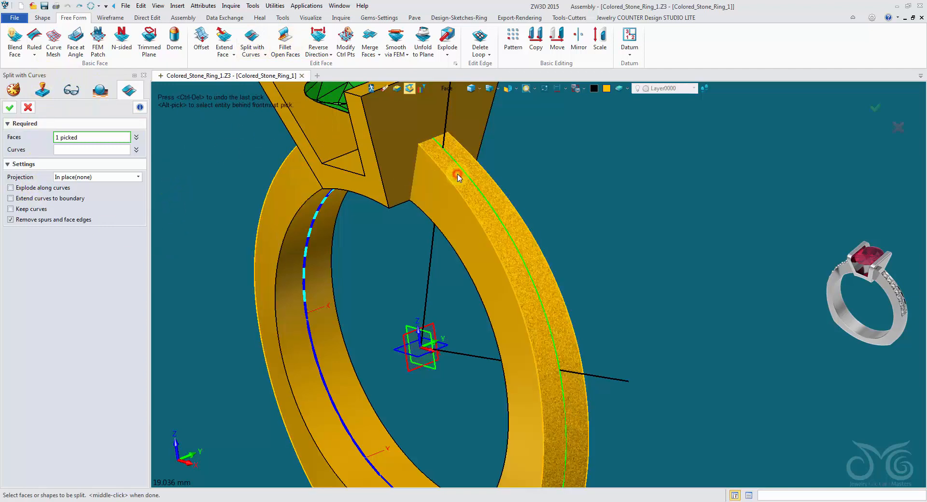
Split the outer shank face with the whole two-line sketch, using Bi-directional projection along direction 0,1,0.
left_click(113, 150)
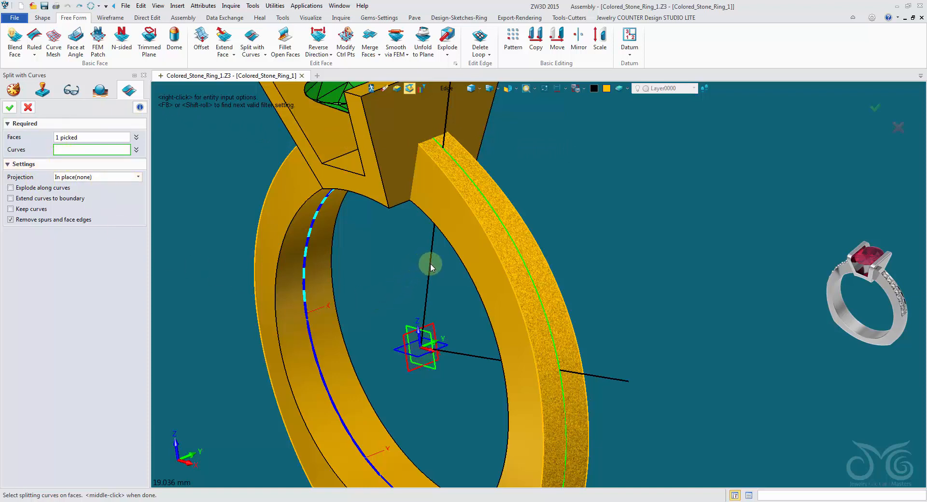
right_click(447, 89)
left_click(468, 126)
left_click(426, 252)
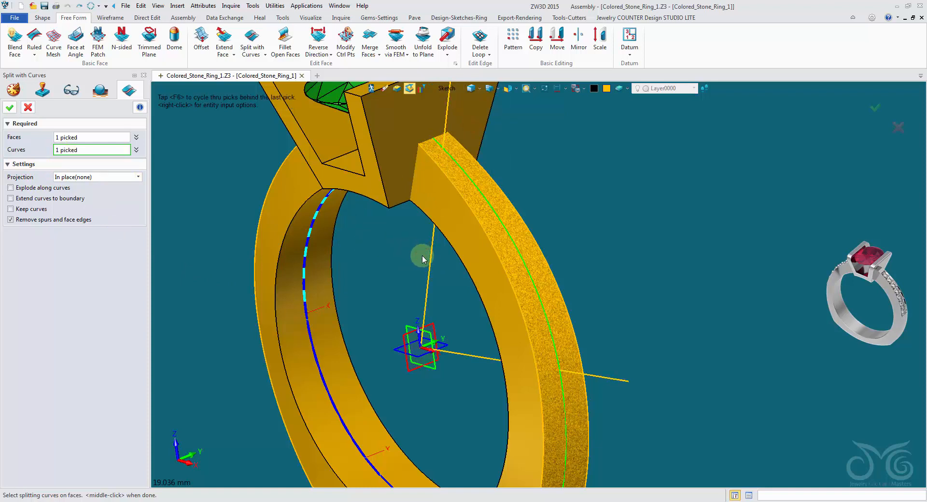
left_click(111, 178)
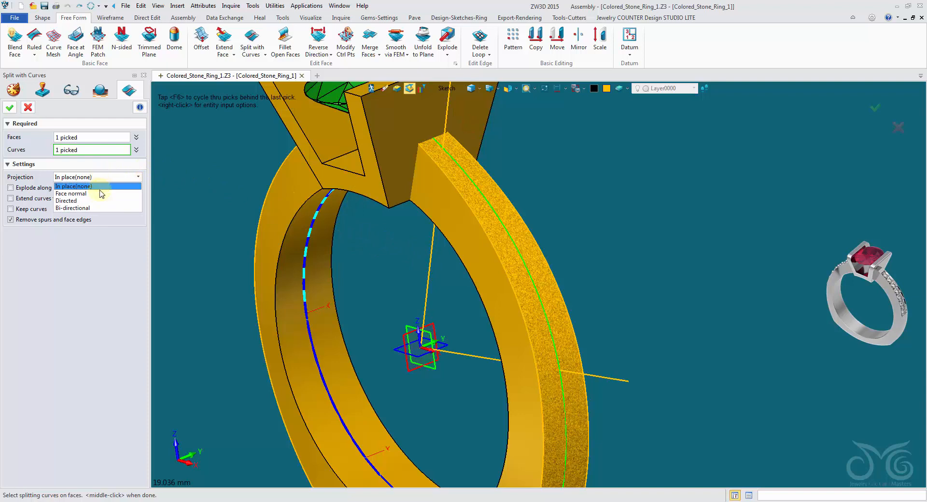
left_click(95, 208)
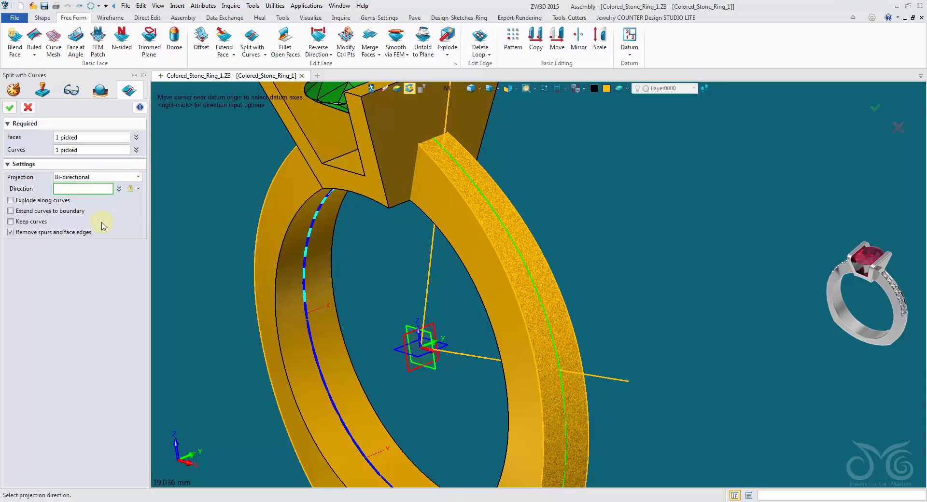
left_click(441, 343)
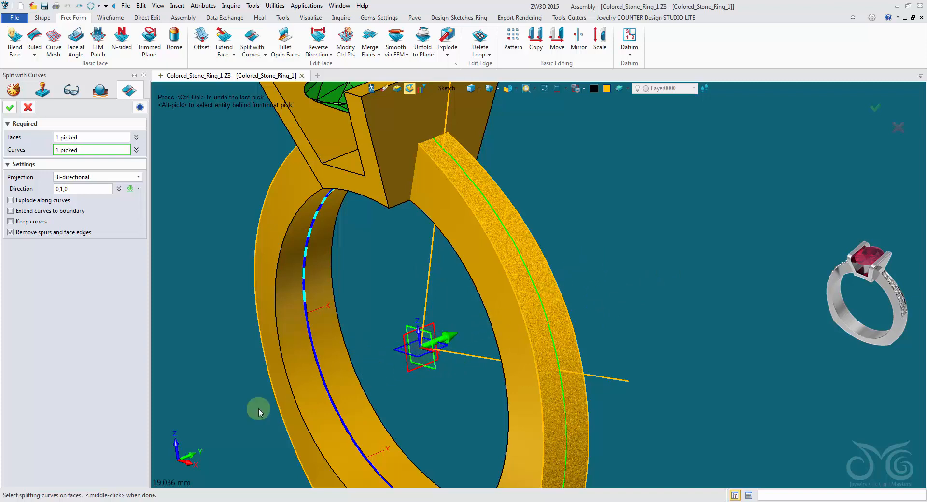
scroll(476, 141, "up", 2)
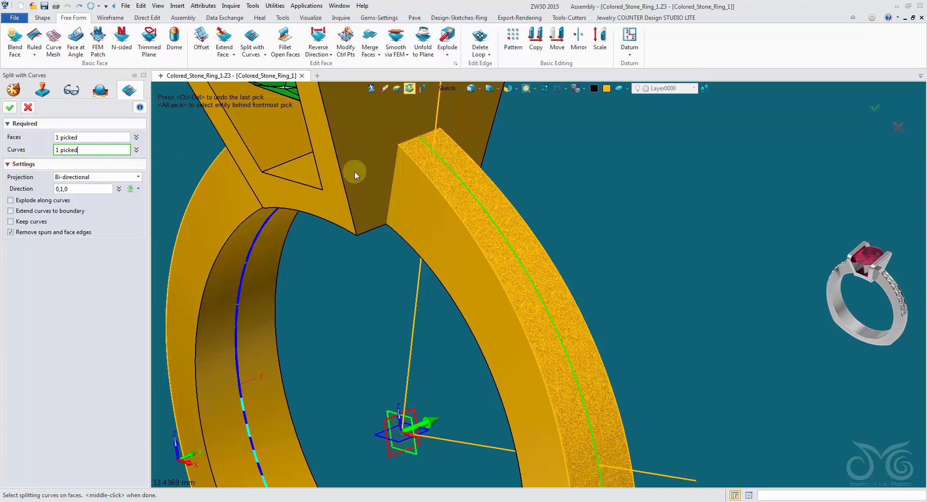
left_click(11, 109)
Offset the divided upper area of the shank's outer face by 5 mm as a separate surface, keeping the original.
middle_click_drag(263, 379, 262, 172)
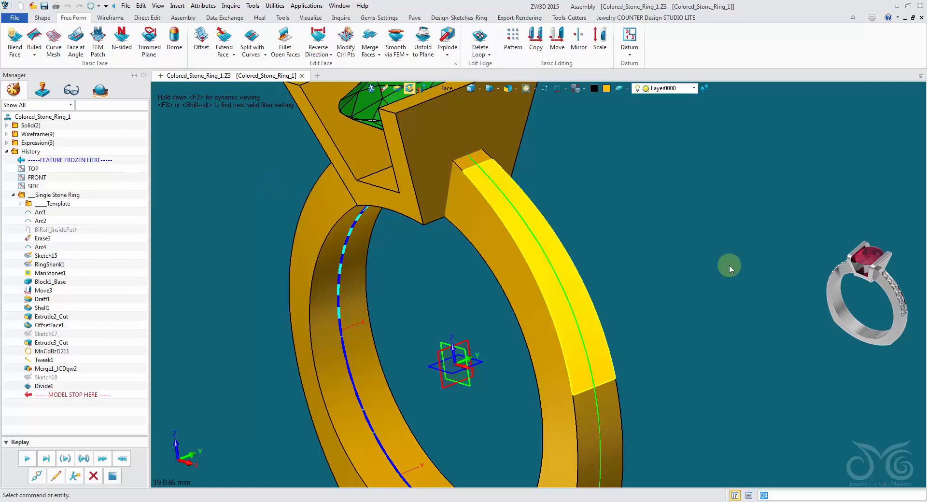
mouse_move(577, 219)
middle_mouse_down()
mouse_move(585, 195)
mouse_move(573, 203)
middle_mouse_up()
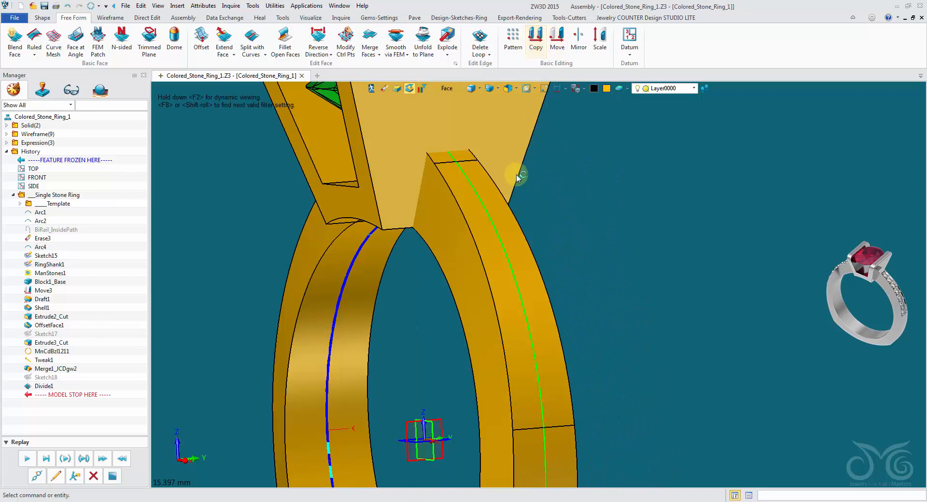
left_click(633, 261)
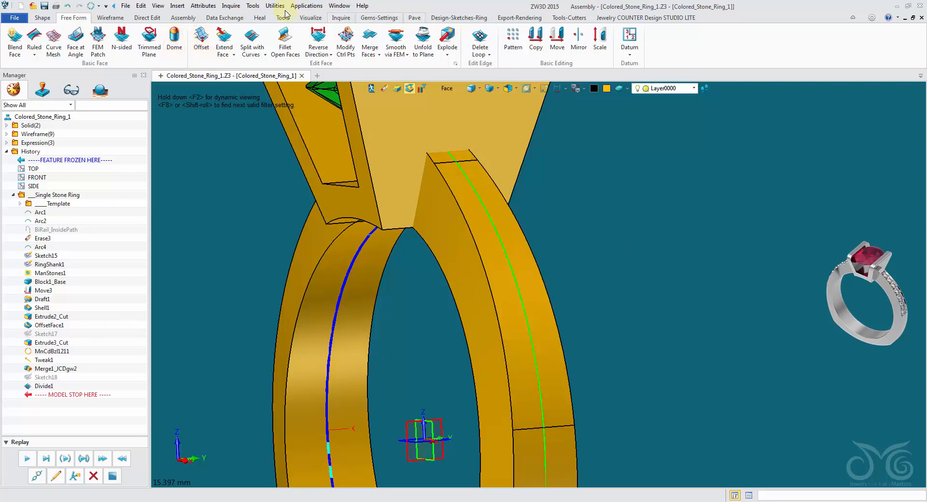
left_click(201, 37)
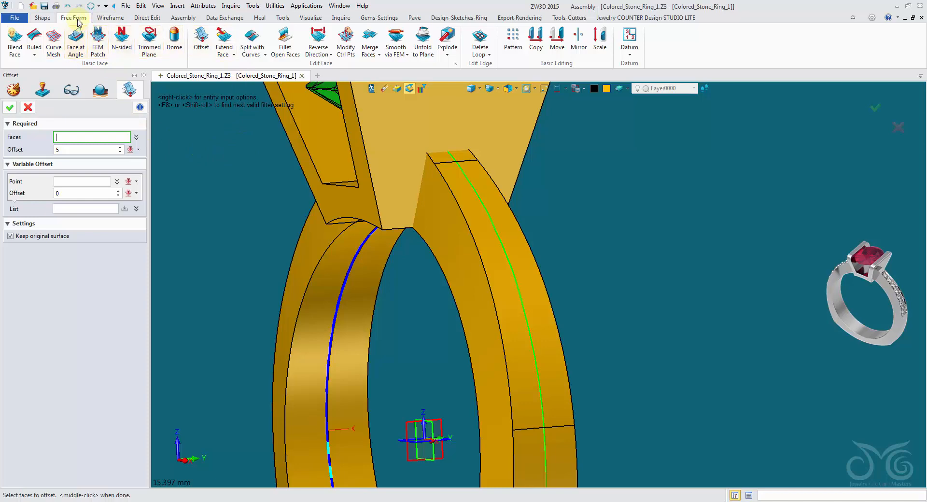
left_click(442, 313)
left_click(494, 295)
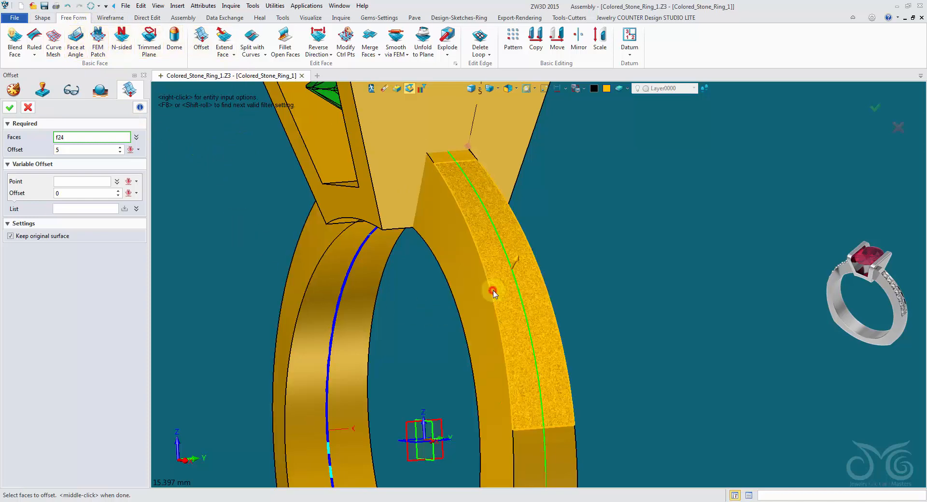
right_click_drag(597, 314, 582, 254)
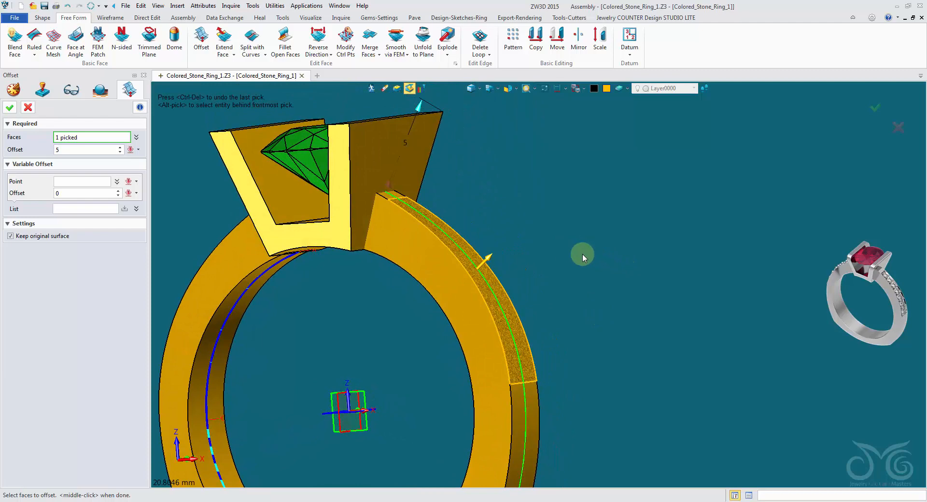
left_click(8, 106)
right_click_drag(633, 207, 633, 207)
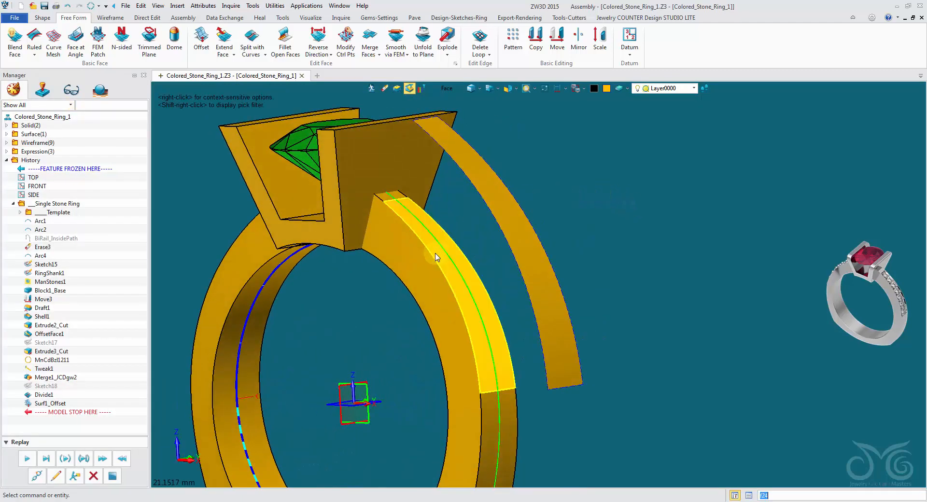
Redefine the last surface offset with a distance of 0 and a brown face color.
right_click(576, 158)
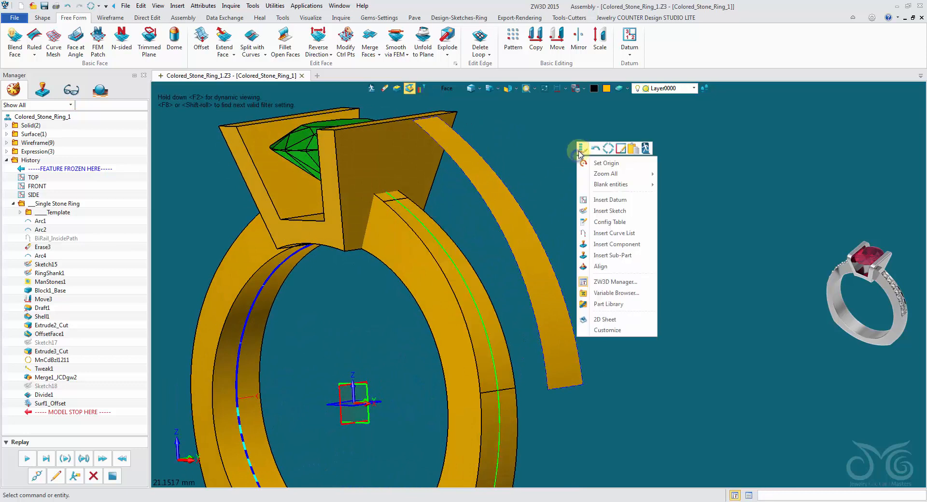
left_click(578, 152)
left_click(80, 151)
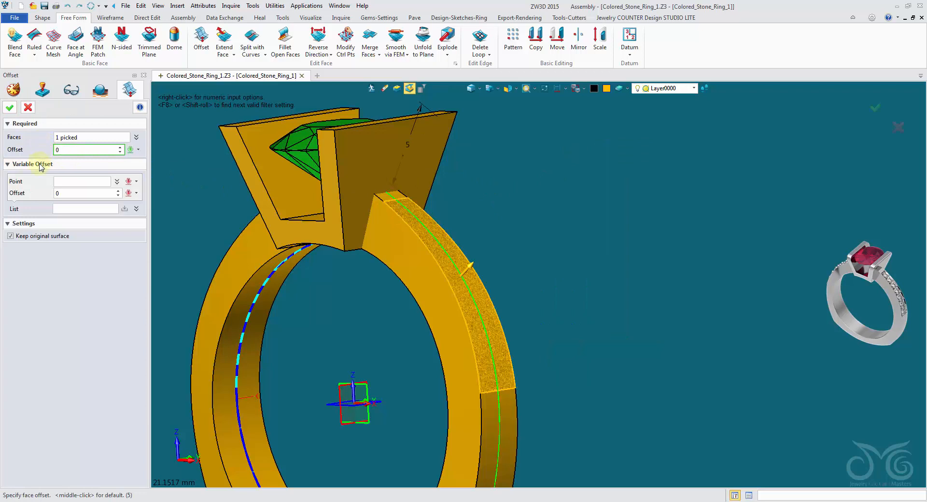
key("Return")
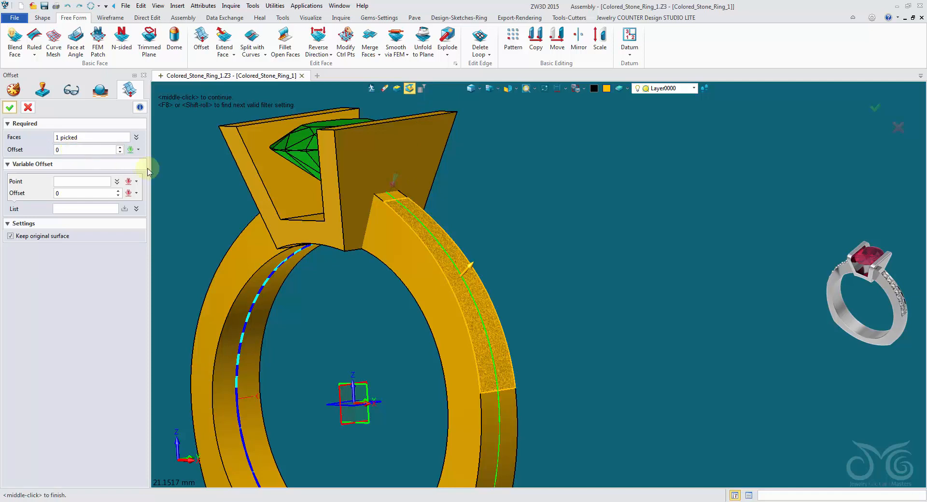
left_click(608, 89)
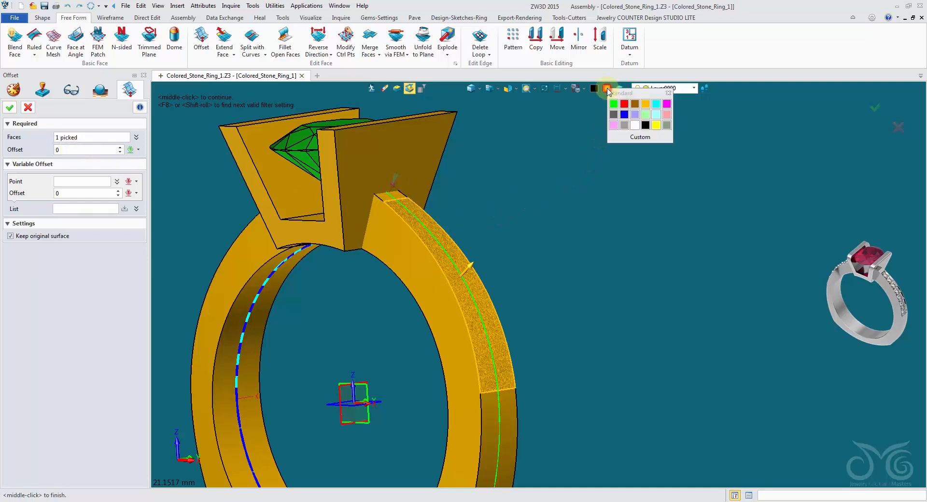
left_click(635, 104)
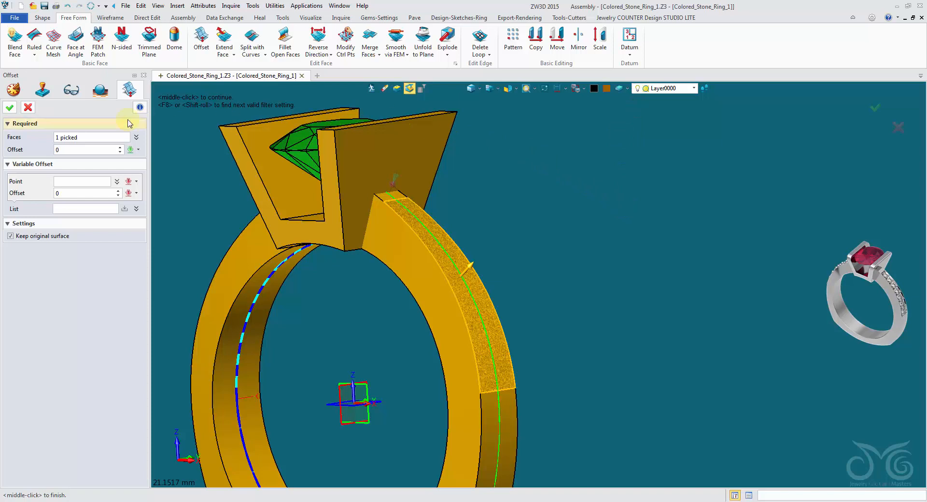
left_click(10, 108)
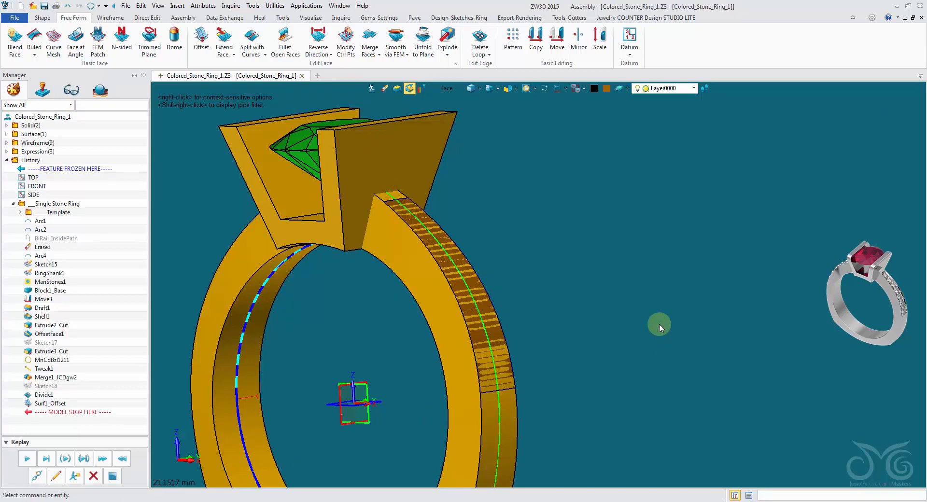
Limit picking to shapes and hide the ring shank, leaving the brown offset surface in view.
right_click_drag(648, 303, 631, 303)
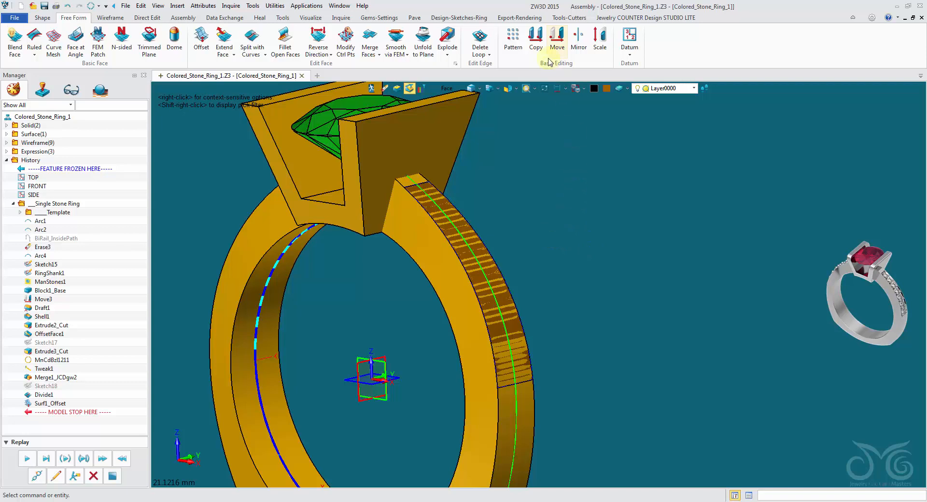
middle_click_drag(578, 244, 518, 246)
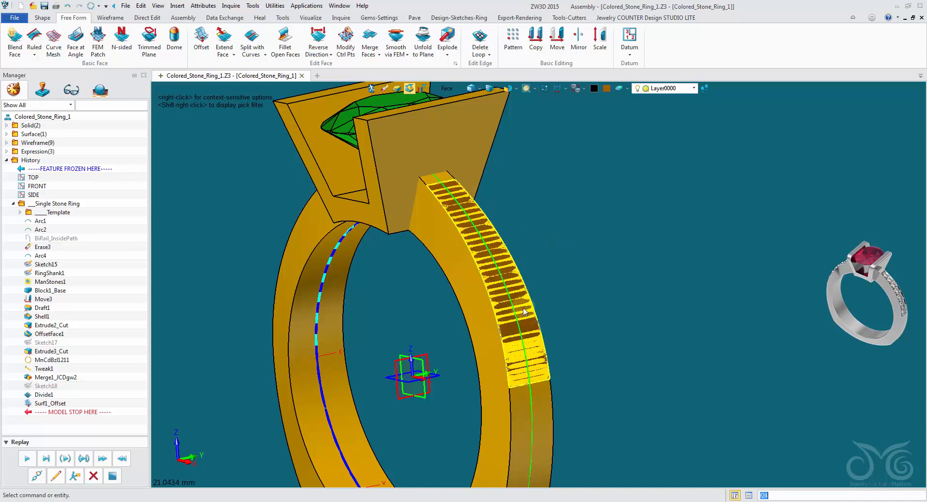
middle_click_drag(601, 229, 587, 233)
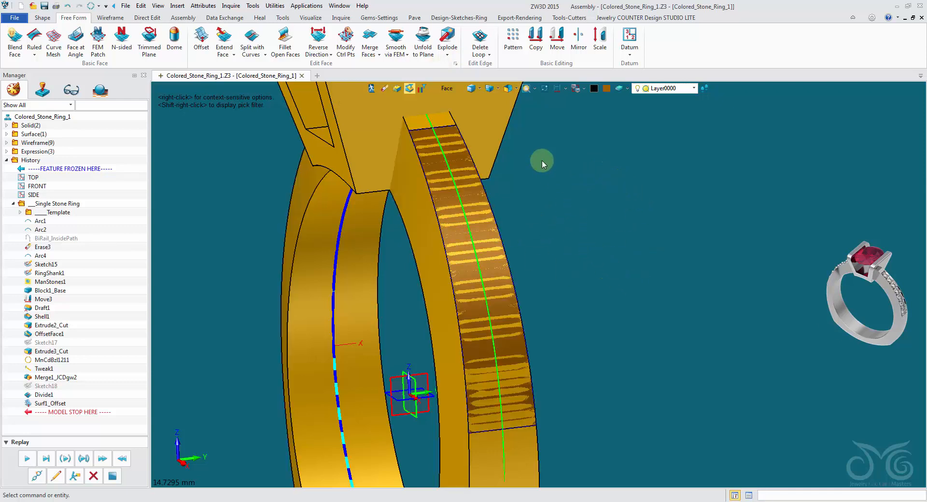
right_click(449, 95, "shift")
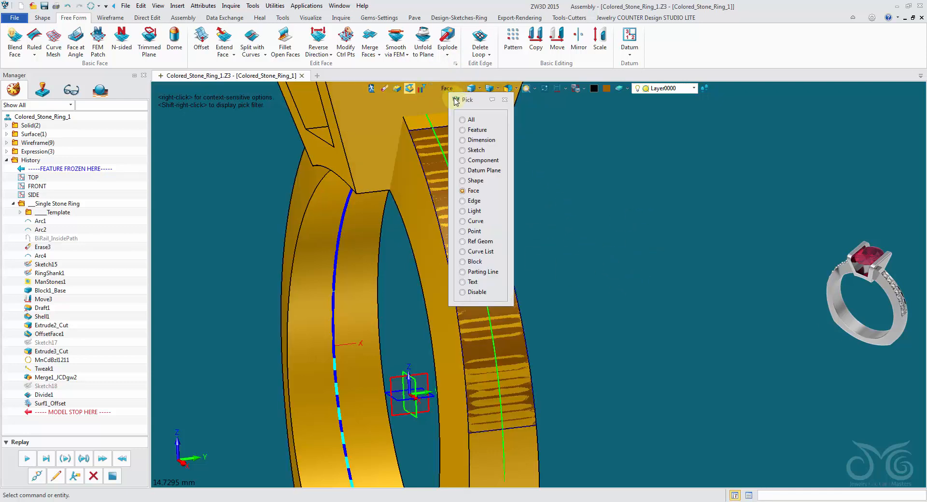
left_click(478, 181)
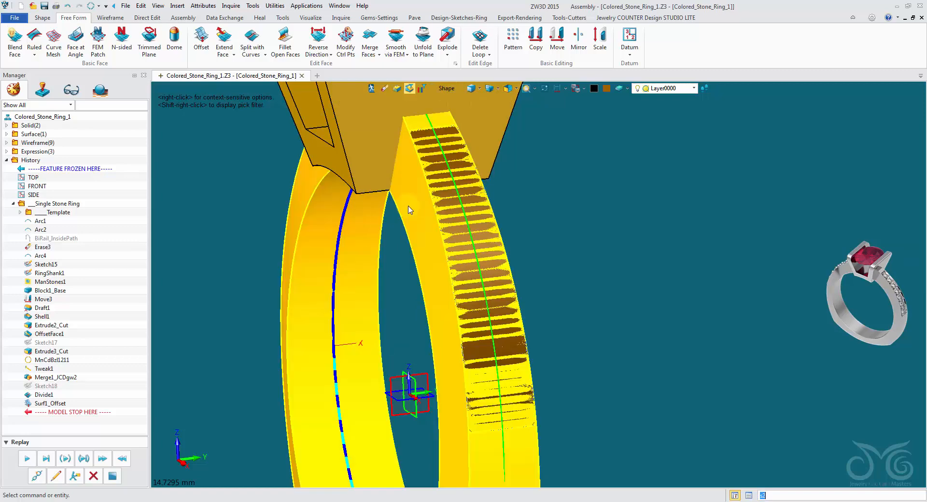
right_click(409, 209)
left_click(483, 234)
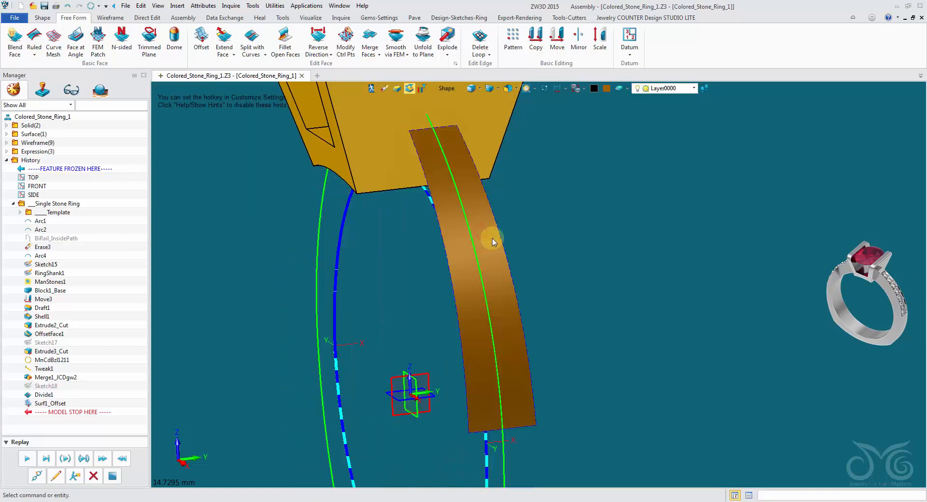
Limit picking to curves and erase the green outer curves running around the ring and through the brown strip.
right_click_drag(702, 268, 643, 264)
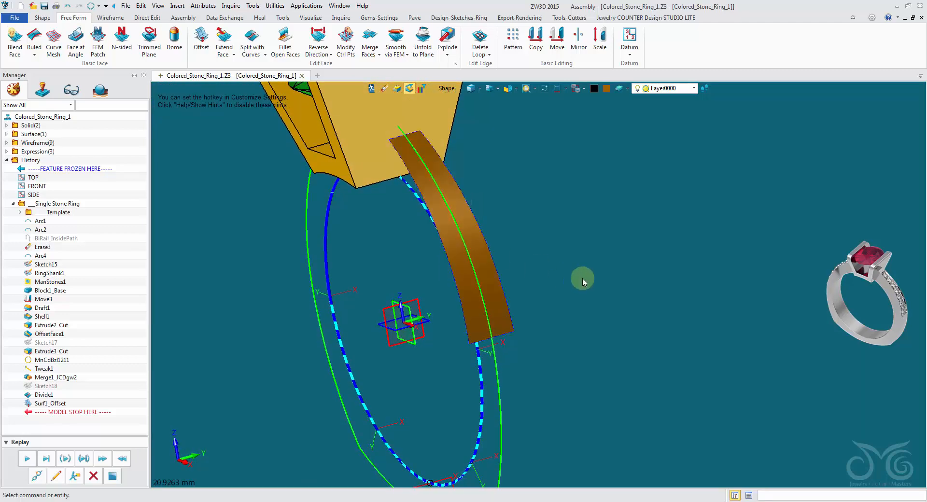
right_click_drag(582, 276, 600, 177)
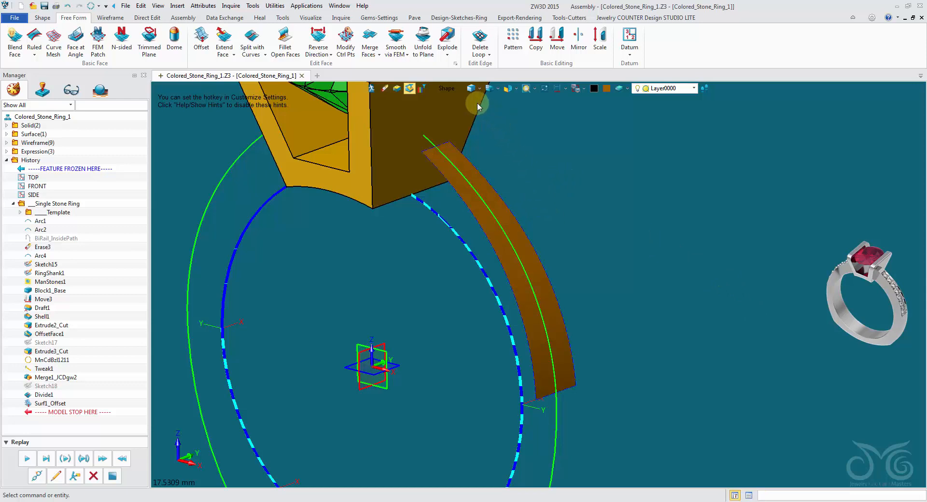
left_click(449, 89)
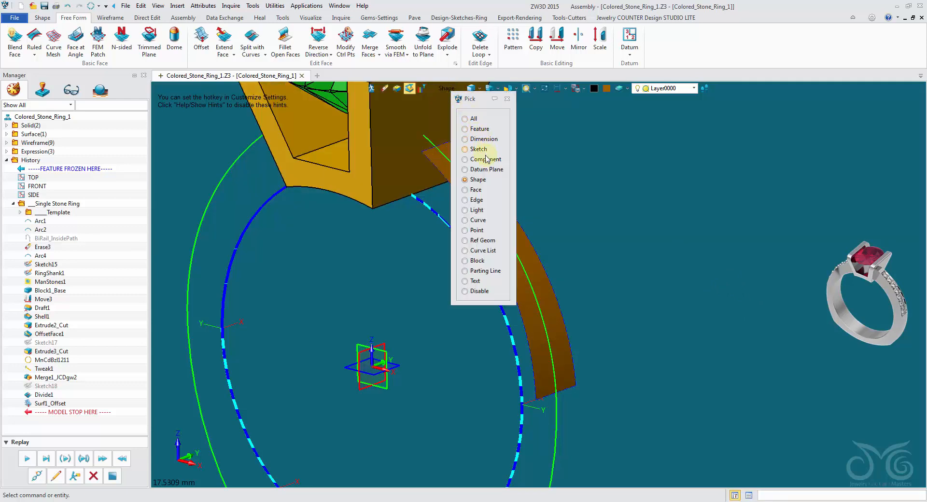
left_click(482, 220)
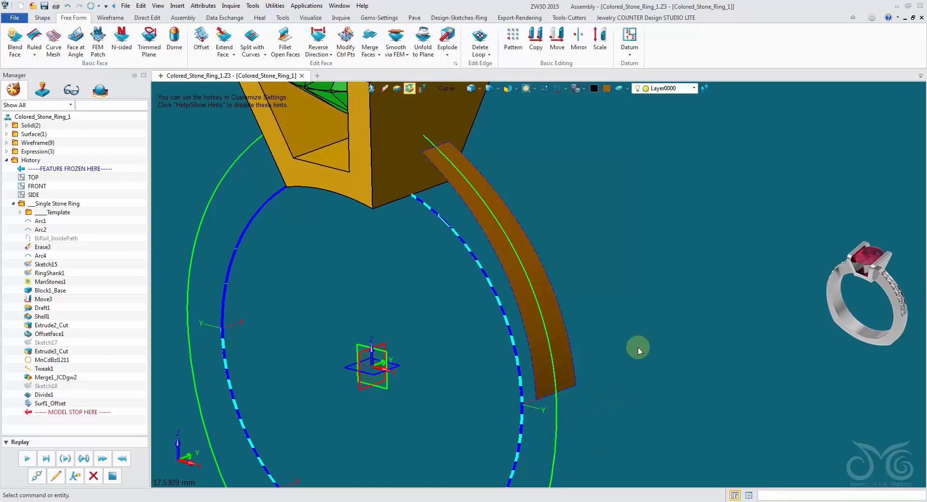
left_click(385, 89)
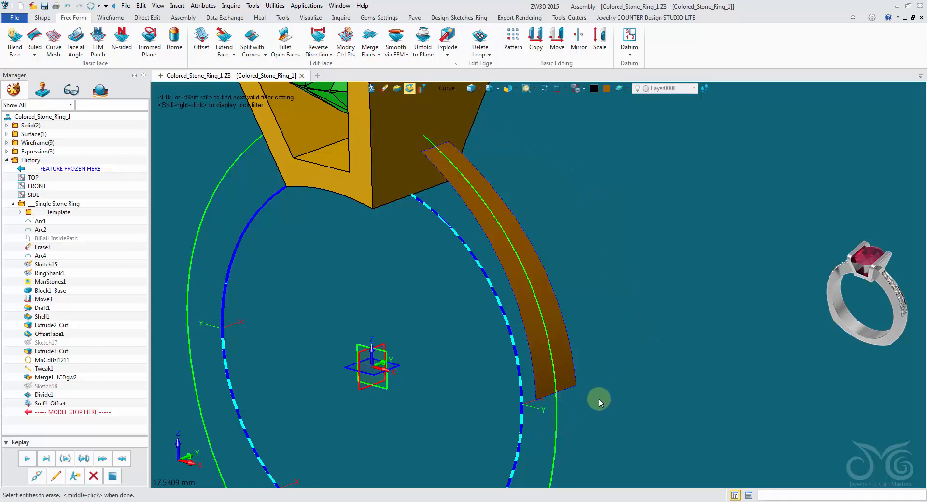
left_click(556, 404)
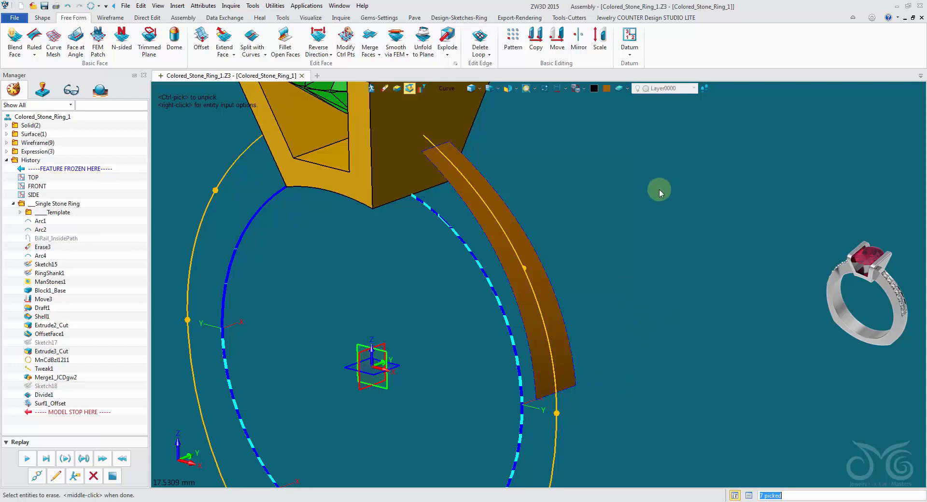
middle_click(660, 189)
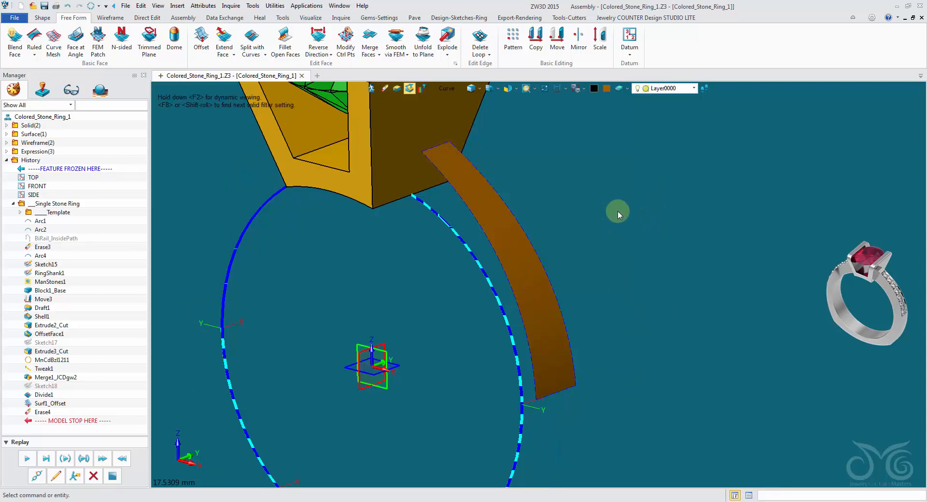
Shell the brown strip surface into a solid with a thickness of -0.3.
middle_click_drag(624, 170, 637, 198)
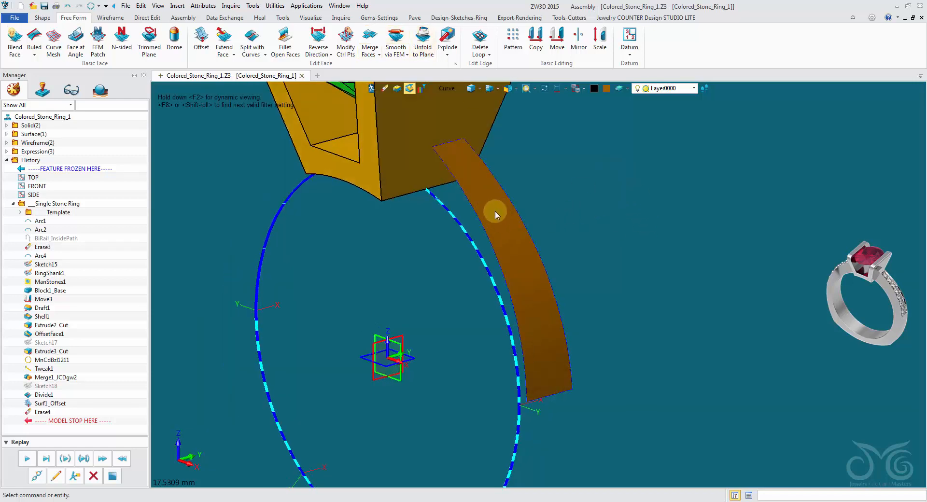
left_click(43, 17)
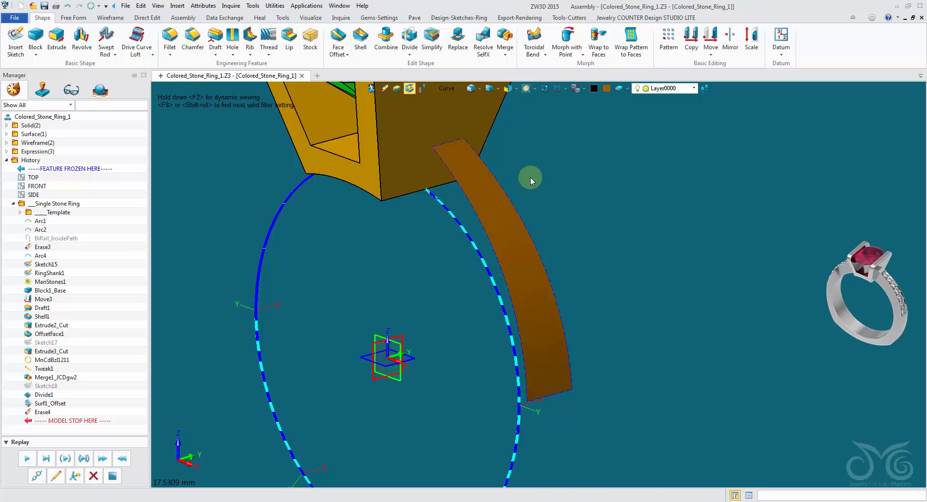
left_click(368, 41)
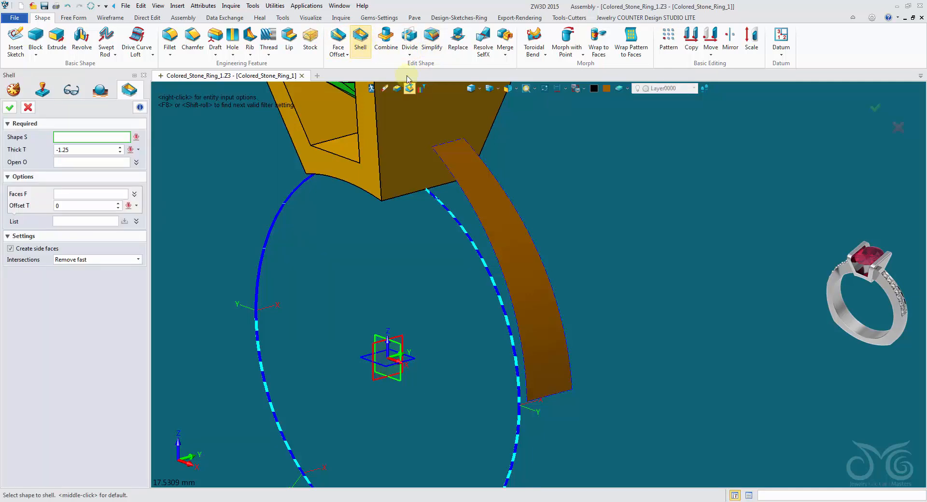
left_click(503, 221)
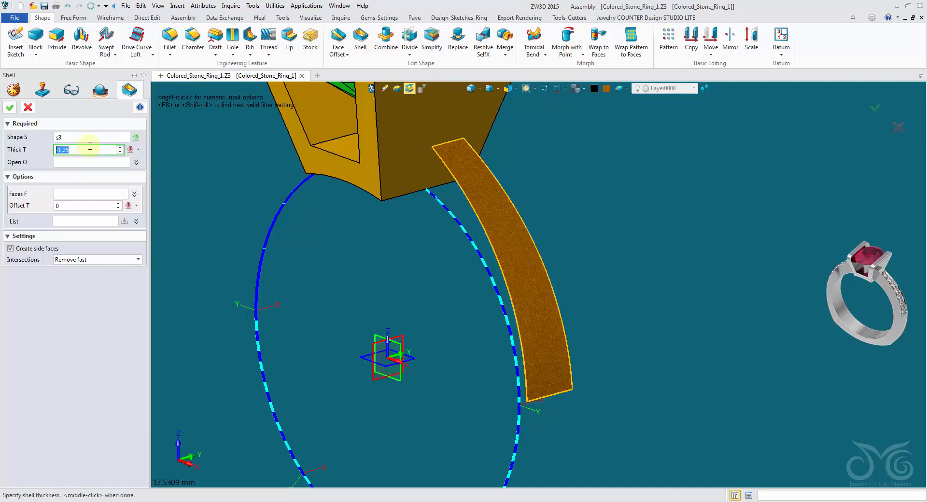
type("-0.3")
left_click(10, 108)
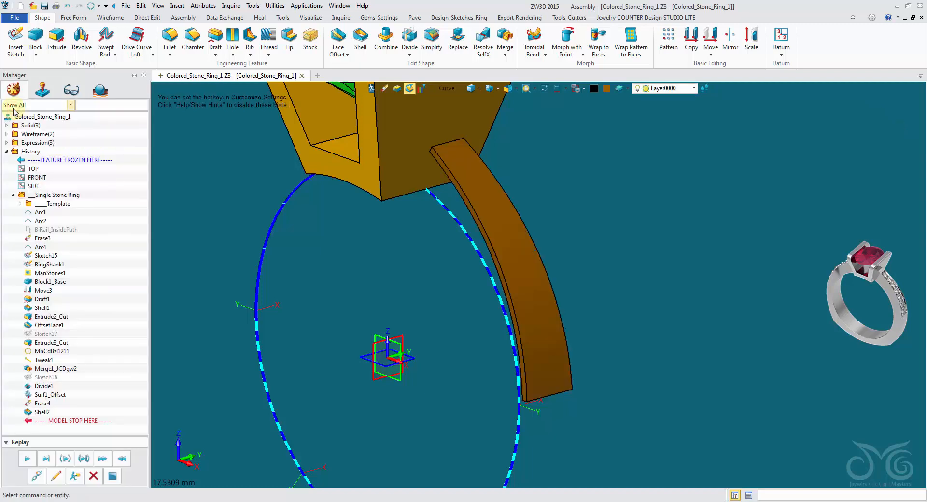
Unblank the hidden ring shank as a shape, bringing it back alongside the brown strip.
mouse_move(580, 196)
right_mouse_down()
mouse_move(587, 196)
mouse_move(576, 182)
right_mouse_up()
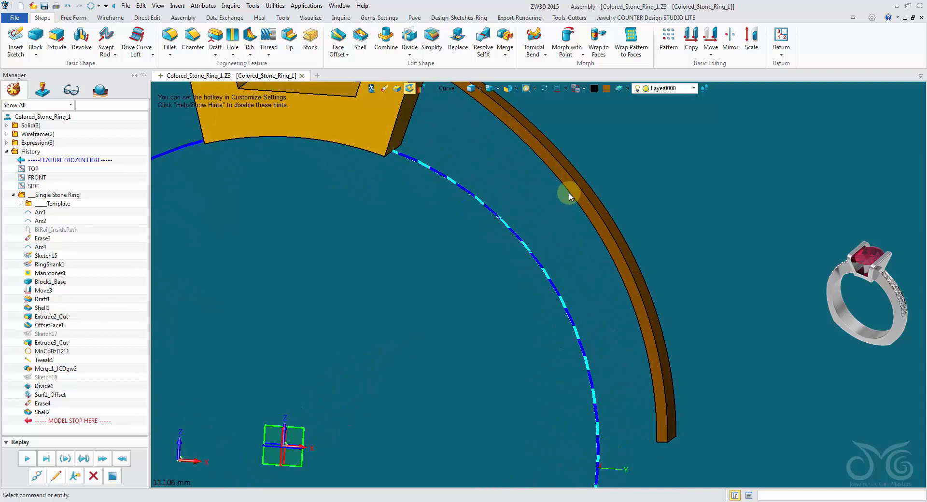
mouse_move(569, 193)
right_mouse_down()
mouse_move(555, 184)
mouse_move(542, 196)
right_mouse_up()
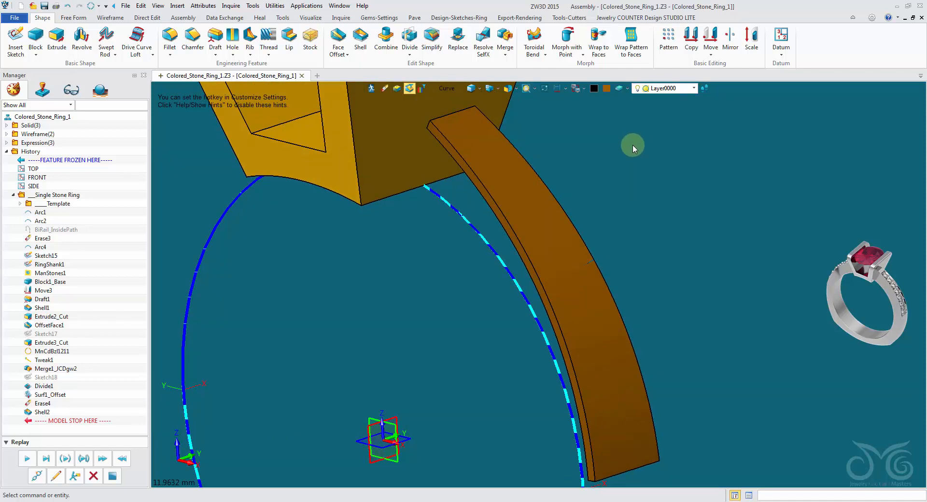
right_click_drag(632, 145, 691, 147)
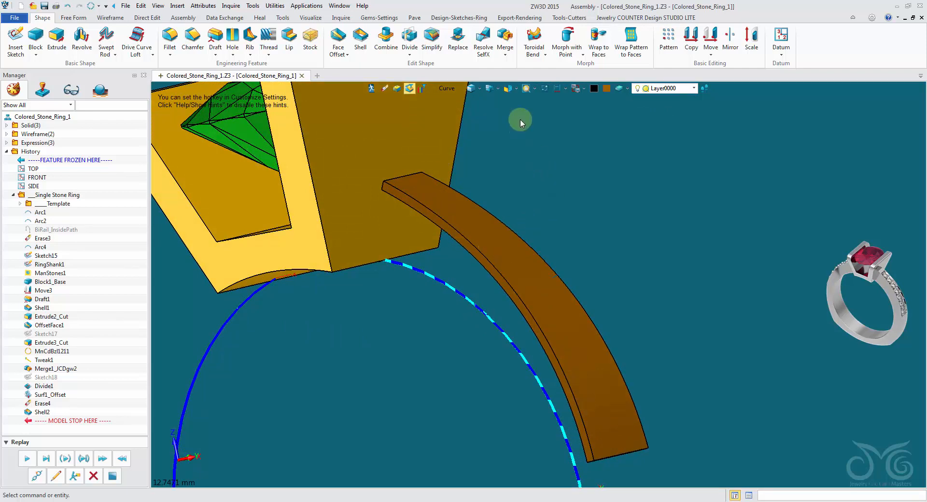
right_click(512, 144)
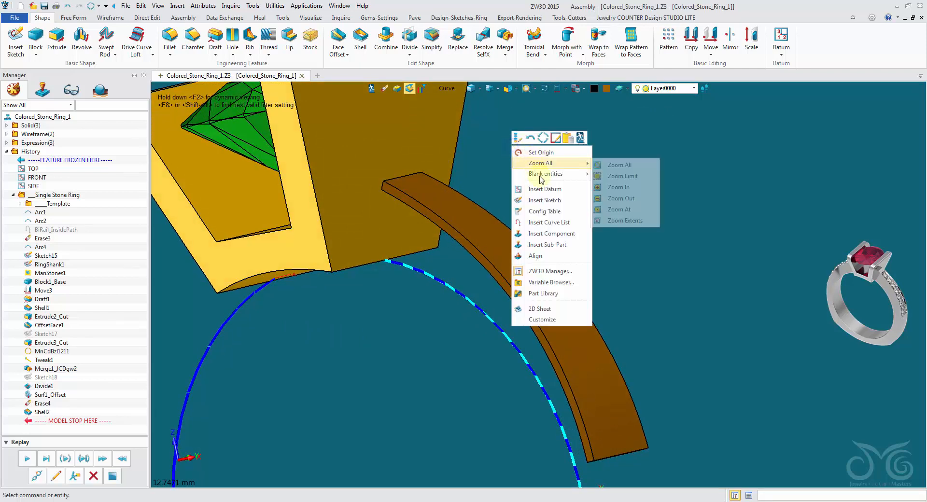
mouse_move(575, 174)
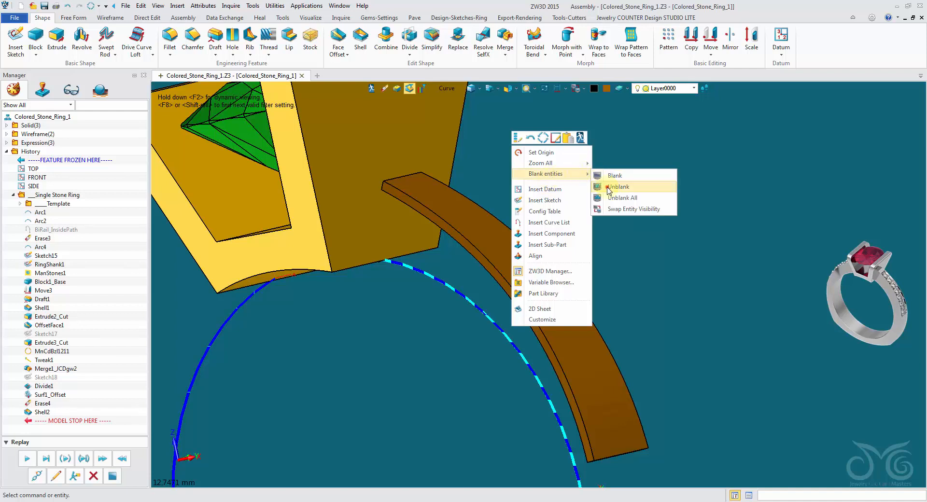
left_click(609, 187)
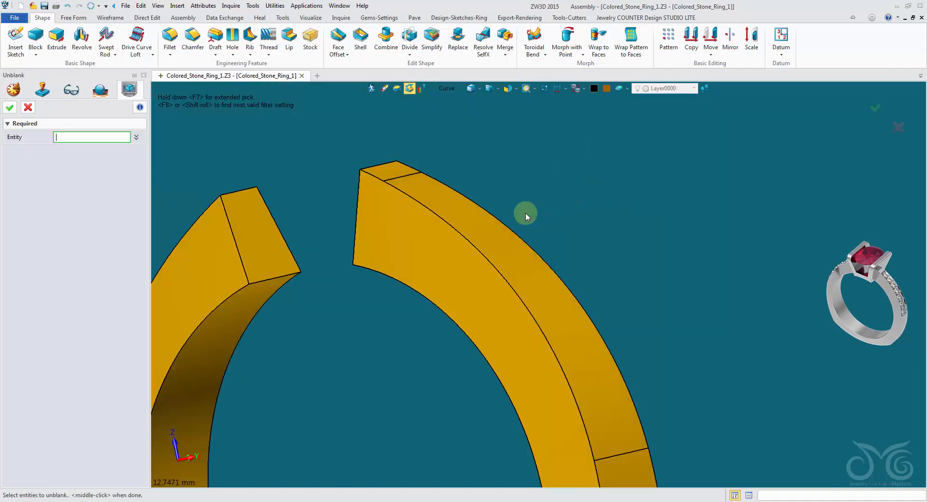
left_click(450, 88)
left_click(482, 126)
left_click(410, 232)
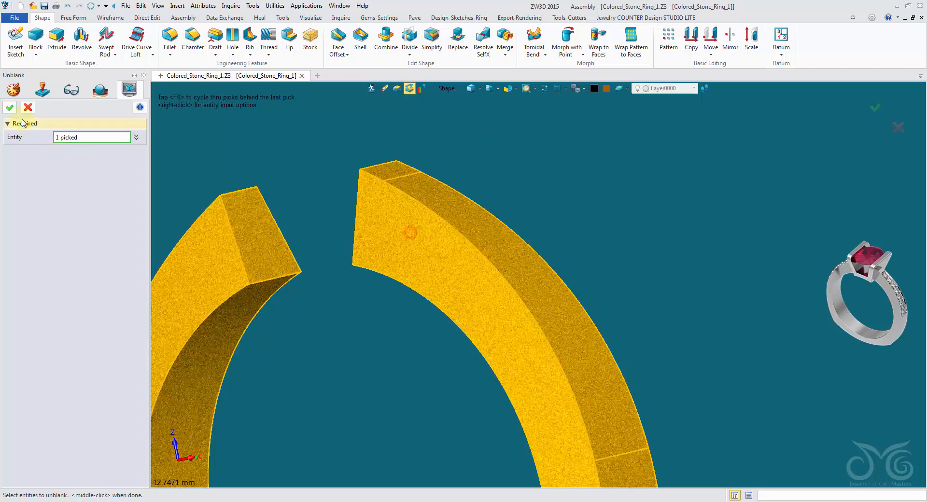
middle_click(411, 232)
Examine where the brown strip overlaps the outer face of the ring shank, using wireframe and shaded display.
right_click_drag(310, 160, 451, 238)
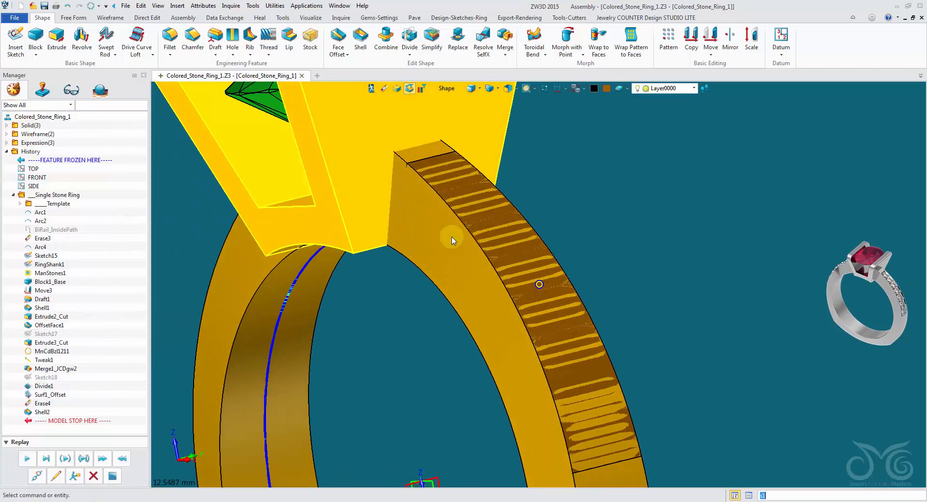
left_click(546, 294)
left_click(706, 173)
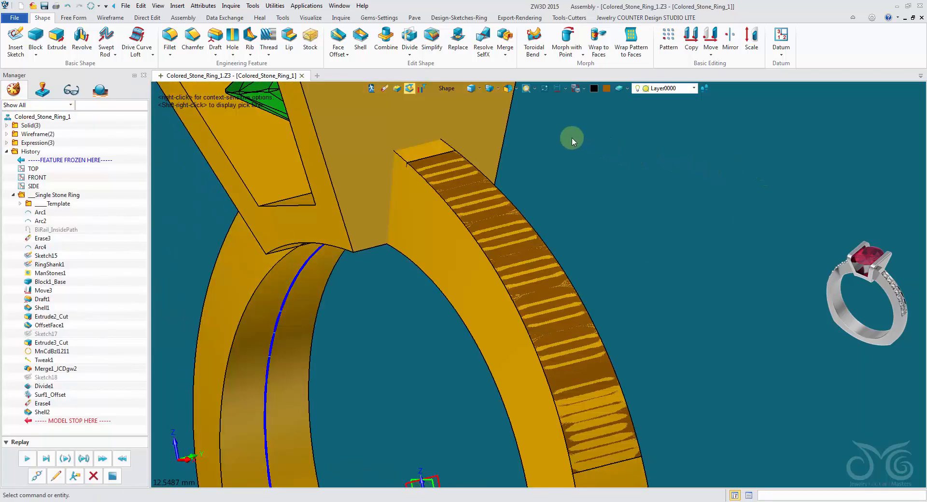
key("ctrl+f")
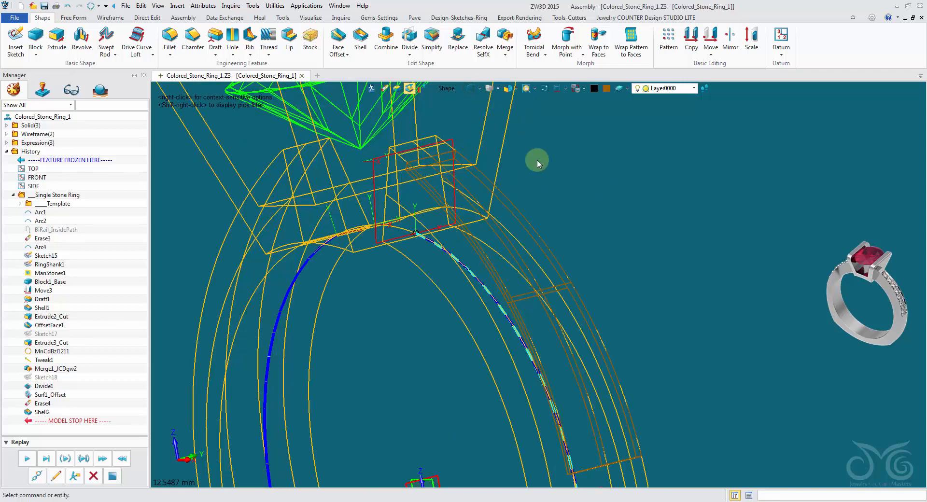
left_click(470, 89)
middle_click_drag(607, 190, 586, 252)
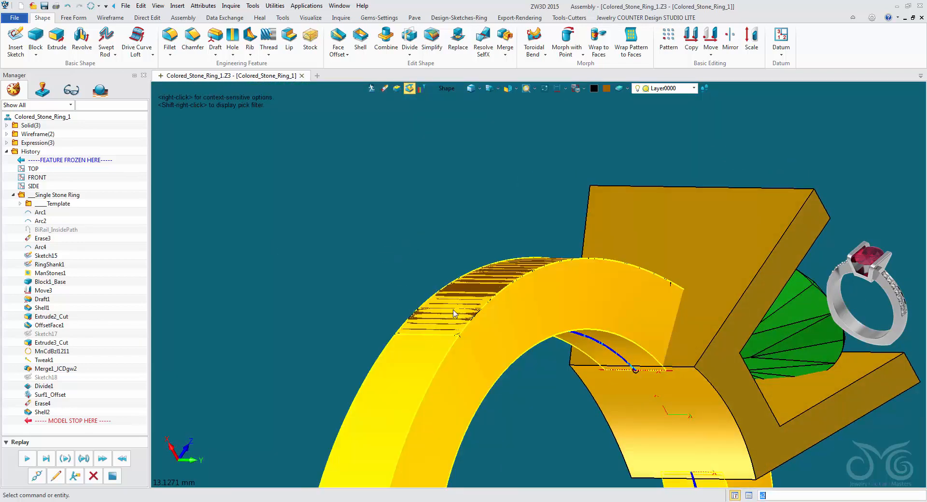
right_click_drag(408, 156, 402, 152)
mouse_move(402, 150)
middle_mouse_down()
mouse_move(379, 138)
mouse_move(400, 155)
middle_mouse_up()
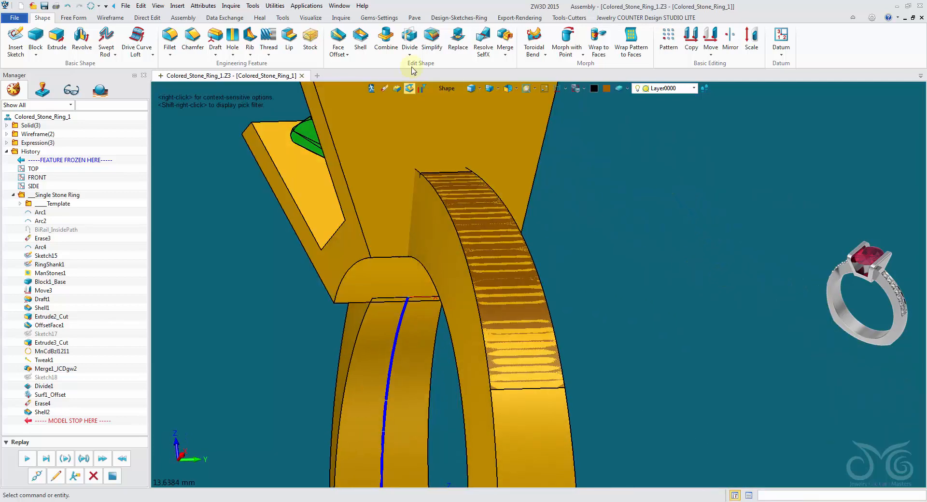
Try subtracting the brown strip from the ring shank with a Combine remove operation and undo it.
left_click(385, 37)
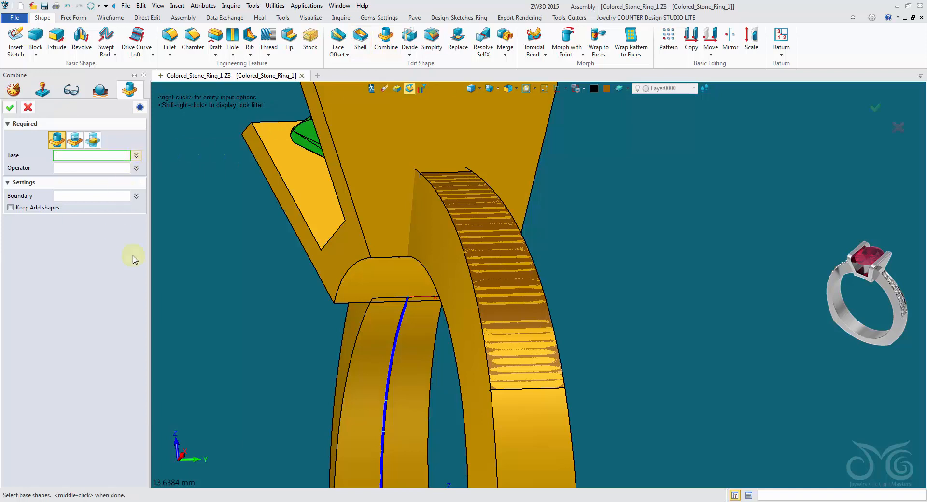
left_click(74, 139)
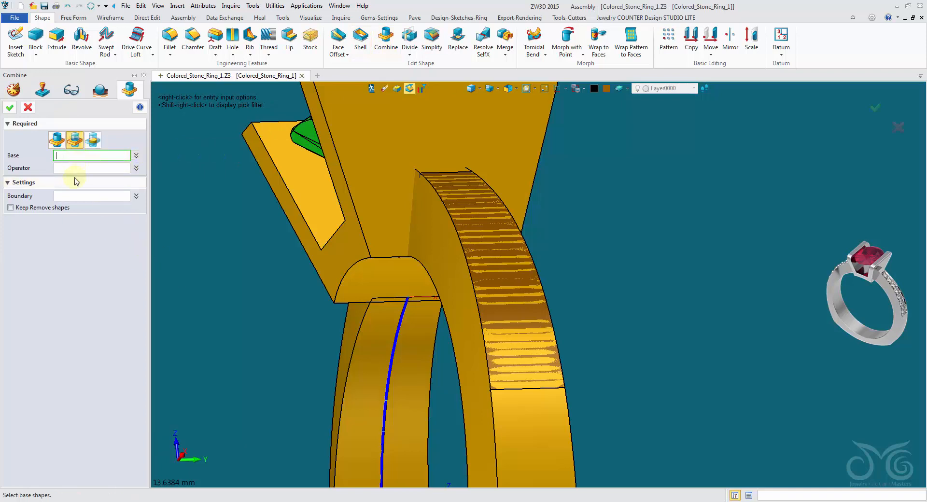
left_click(436, 355)
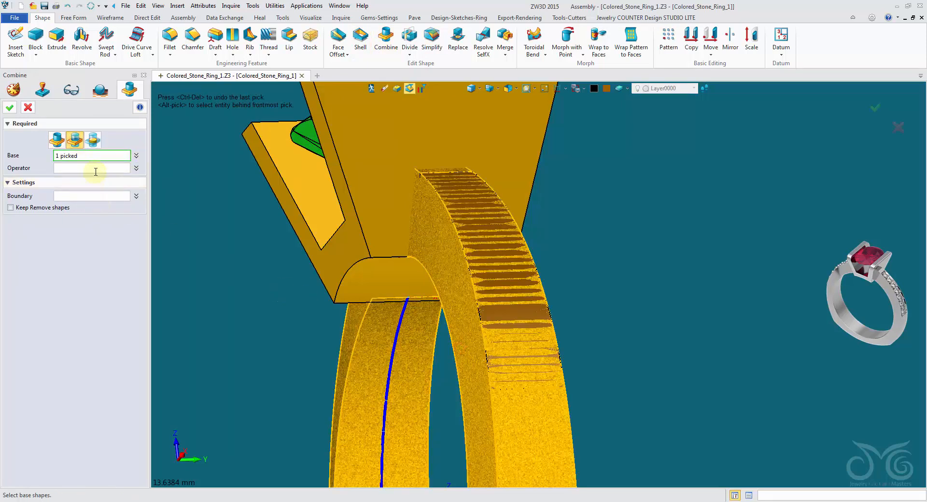
left_click(96, 169)
left_click(485, 267)
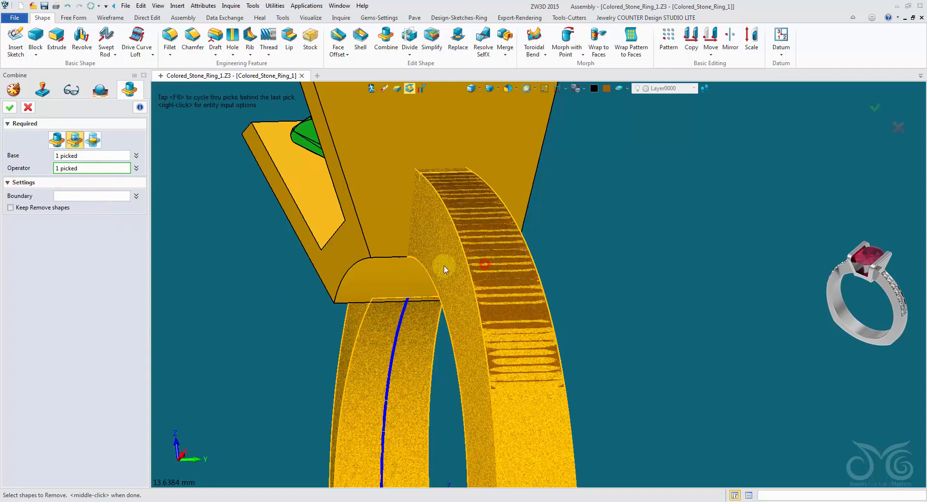
left_click(9, 108)
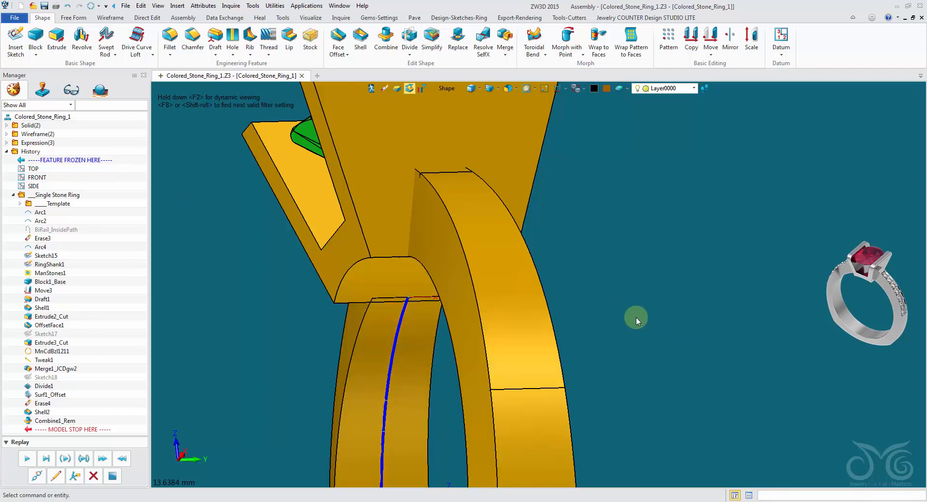
left_click(68, 7)
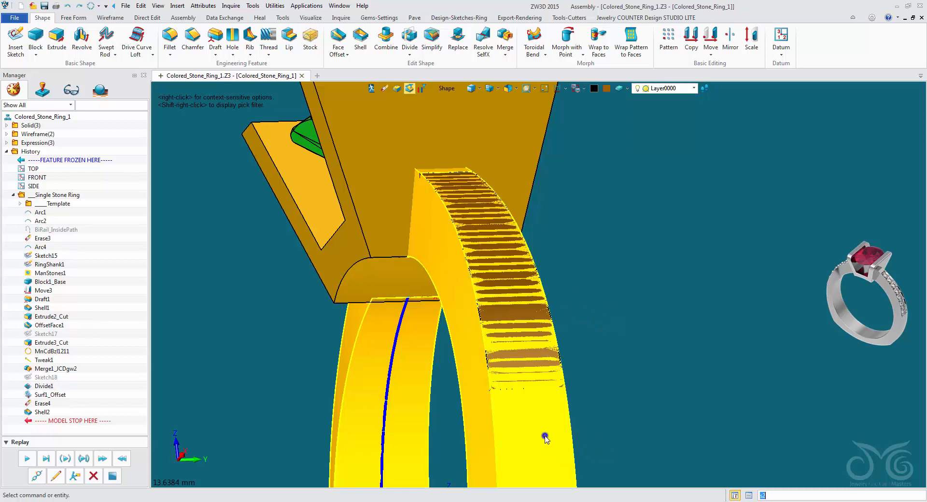
Hide the ring shank and offset the outer face of the brown strip by 0.75.
right_click(546, 438)
left_click(593, 240)
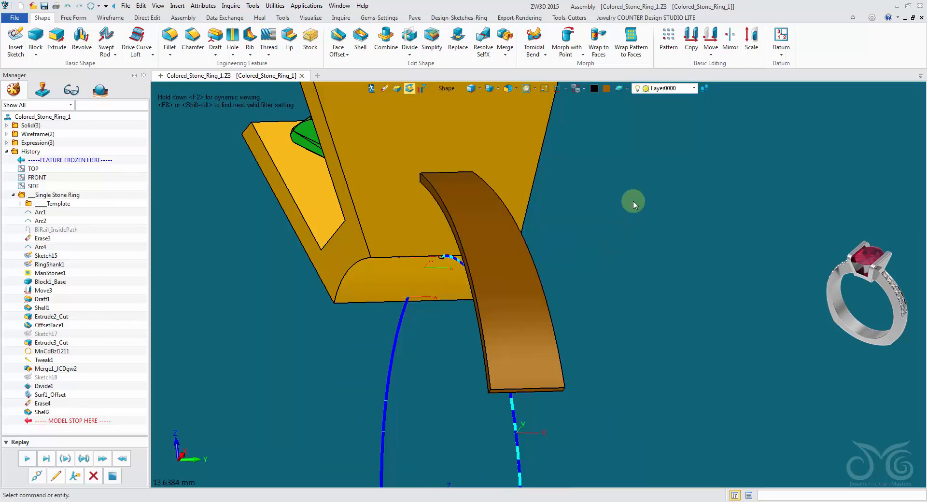
left_click(338, 41)
left_click(480, 196)
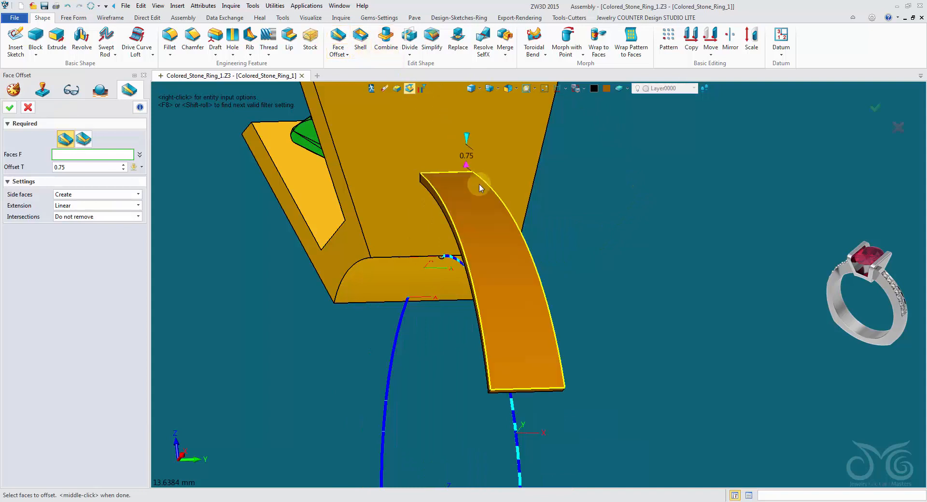
middle_click(257, 302)
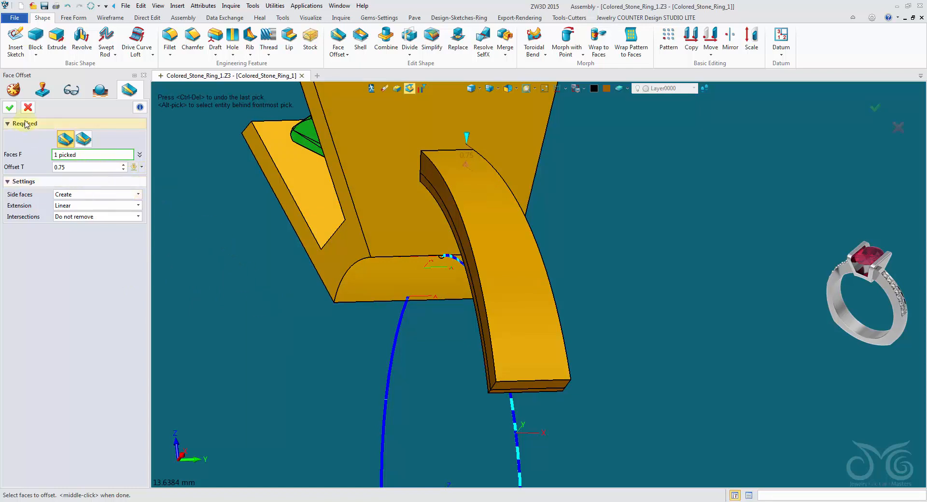
left_click(9, 109)
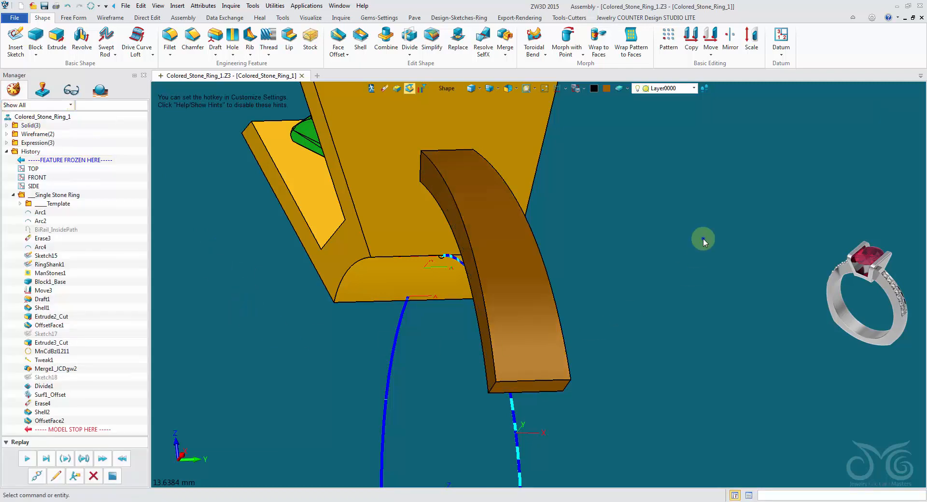
Set up a Face Offset of -0.05 on the two long side faces of the brown strip.
middle_click_drag(704, 239, 549, 277)
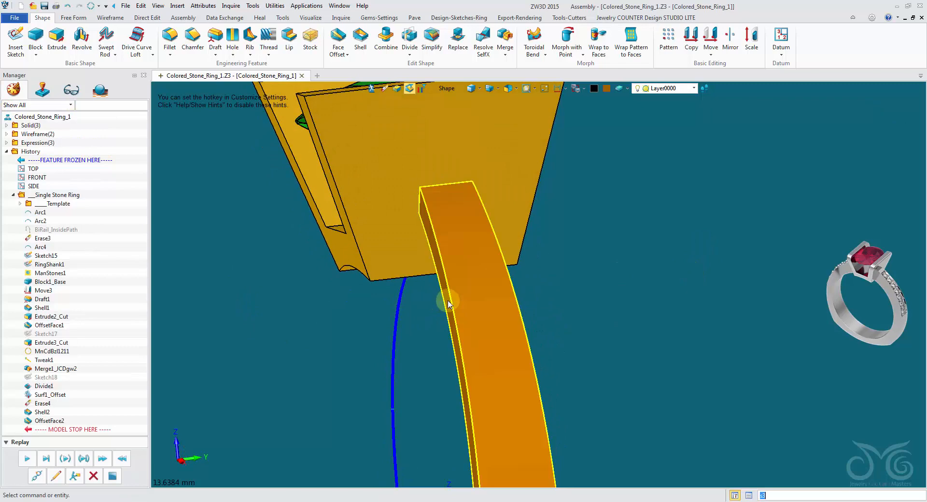
middle_click_drag(637, 255, 418, 341)
middle_click_drag(323, 309, 611, 286)
right_click_drag(611, 286, 650, 276)
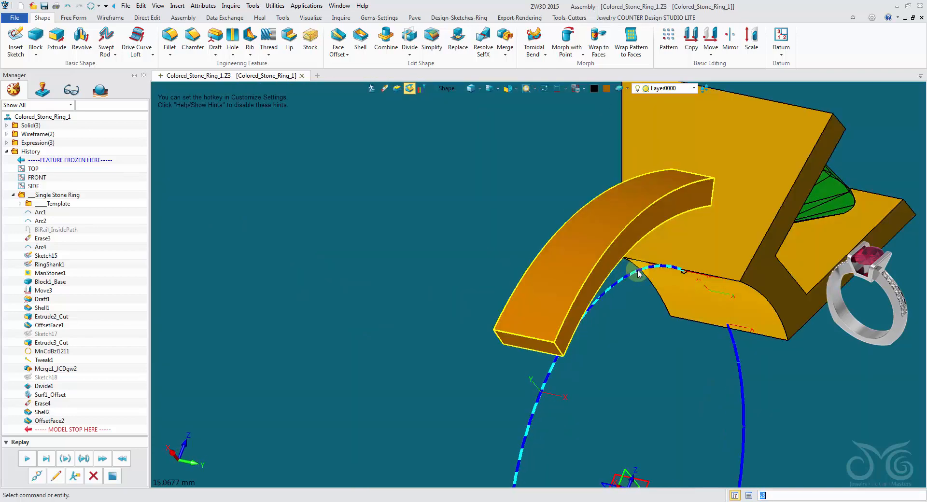
right_click_drag(390, 315, 373, 310)
left_click(338, 36)
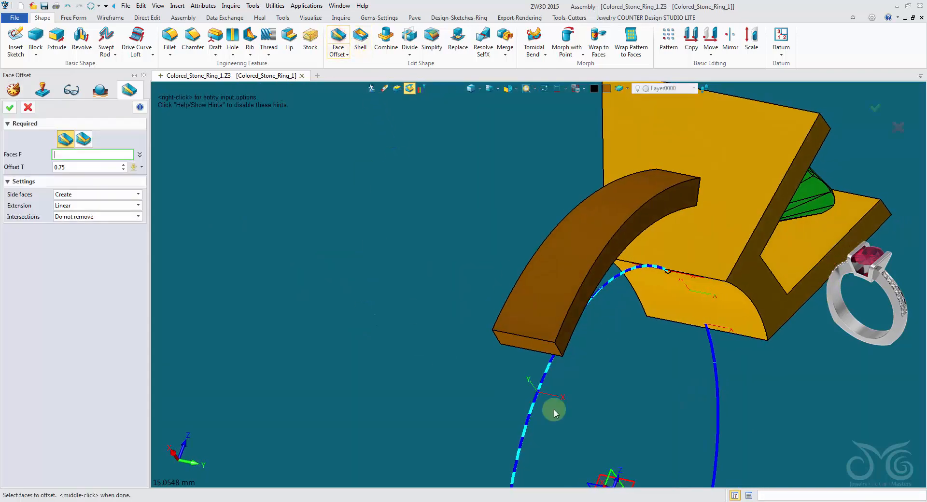
left_click(604, 257)
right_click_drag(530, 326, 434, 290)
left_click(447, 280)
right_click_drag(425, 210, 531, 145)
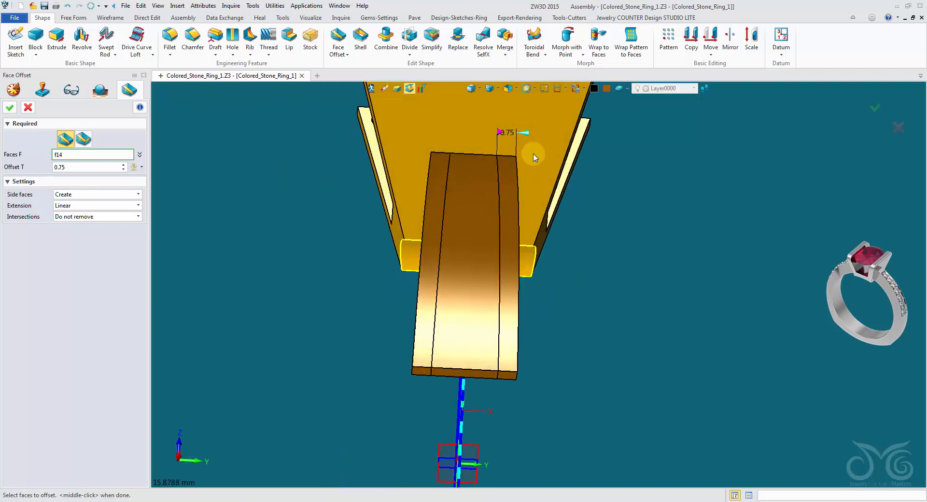
left_click(528, 138)
left_click_drag(527, 139, 497, 136)
left_click(91, 169)
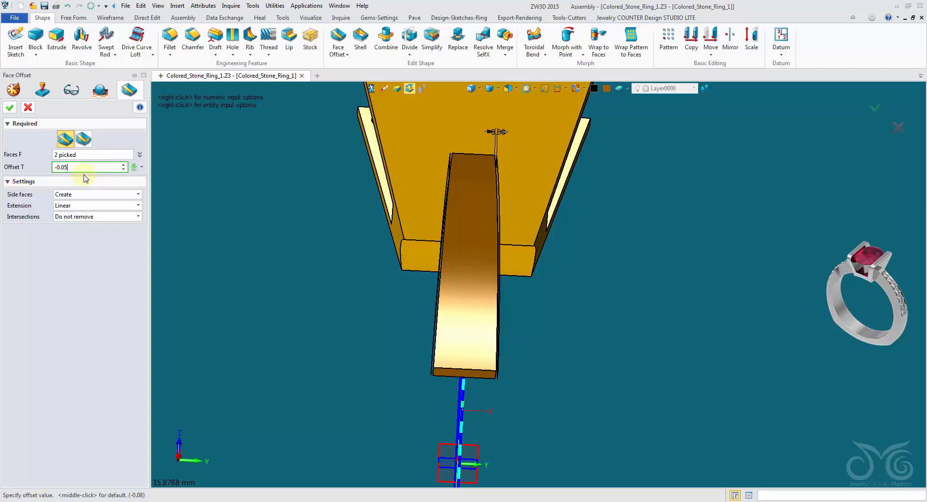
Add the strip's lower and upper end faces to the face offset and apply it.
left_click(96, 153)
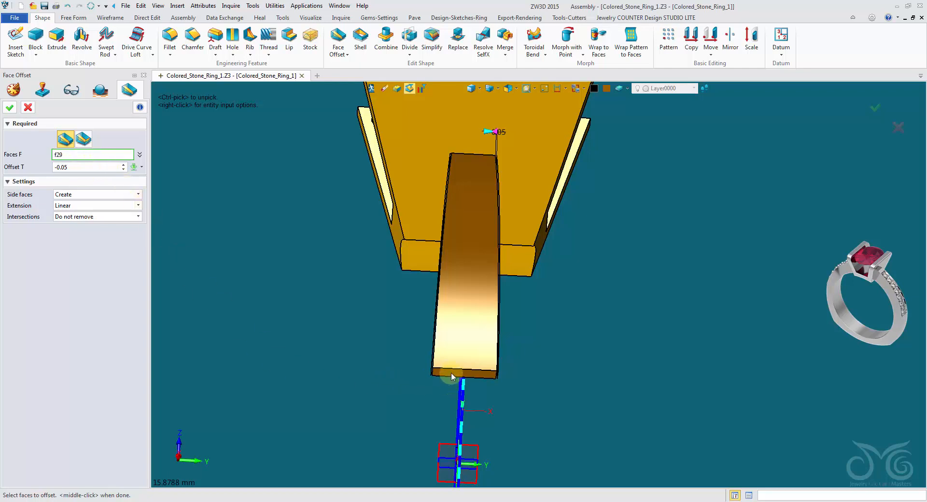
right_click_drag(365, 230, 419, 355)
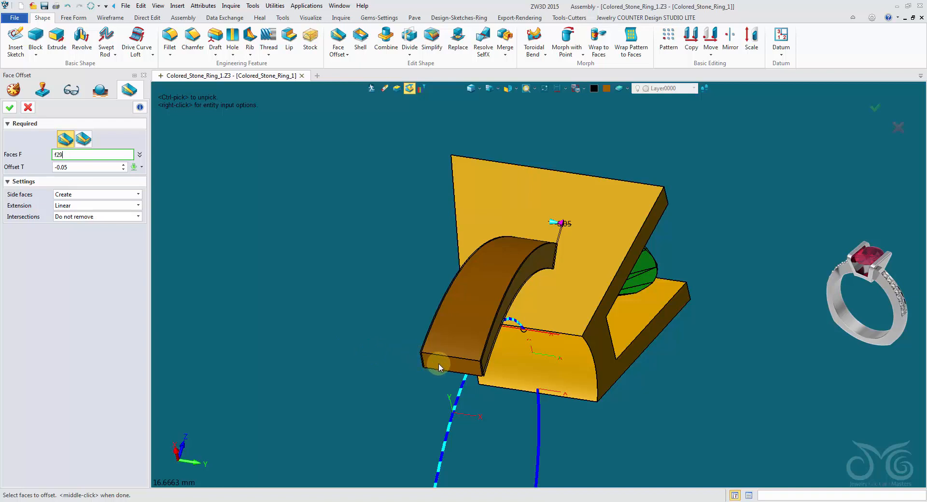
scroll(439, 363, "up", 3)
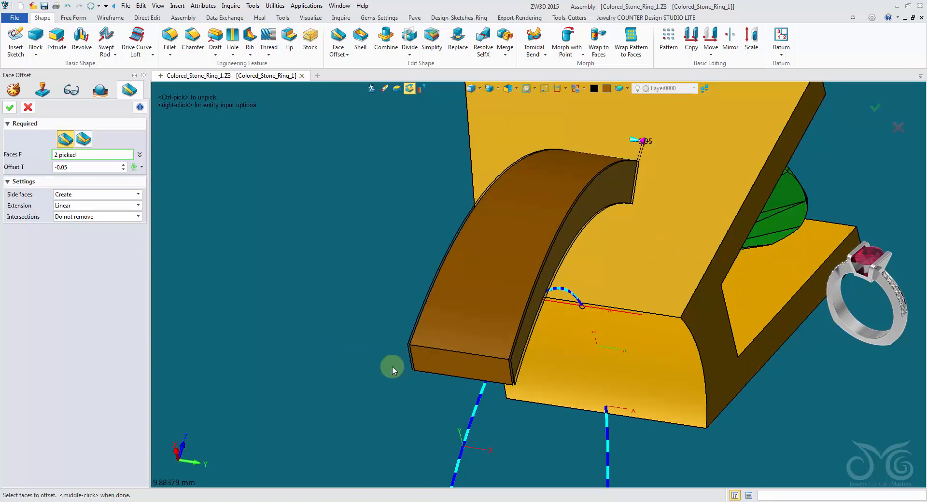
left_click(454, 362)
scroll(288, 344, "down", 2)
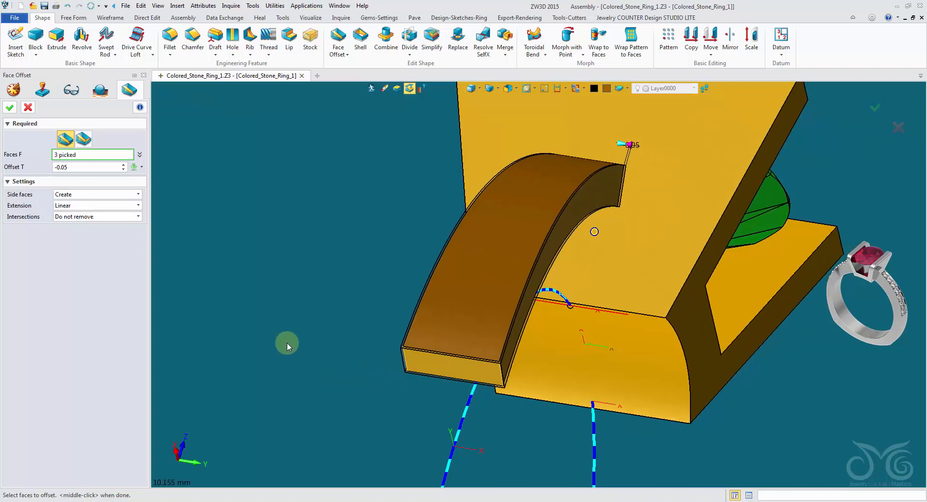
right_click_drag(314, 378, 292, 274)
left_click(286, 193)
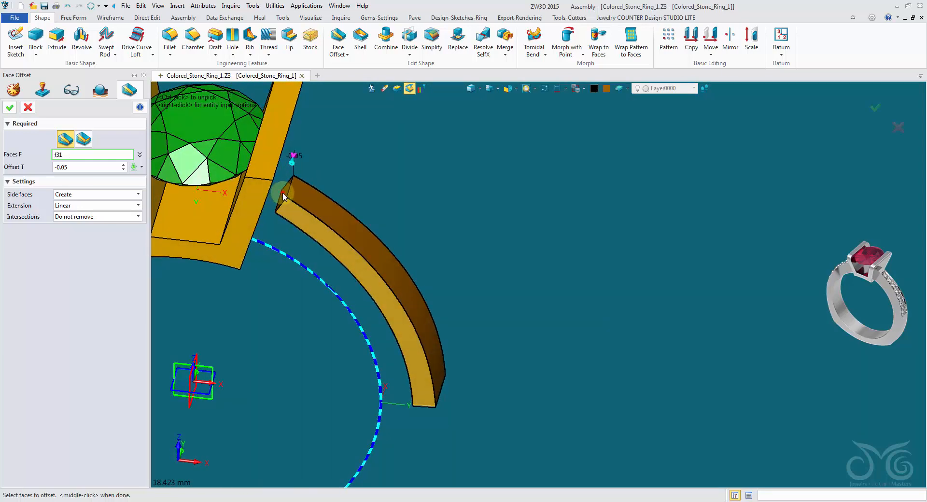
right_click_drag(294, 331, 289, 311)
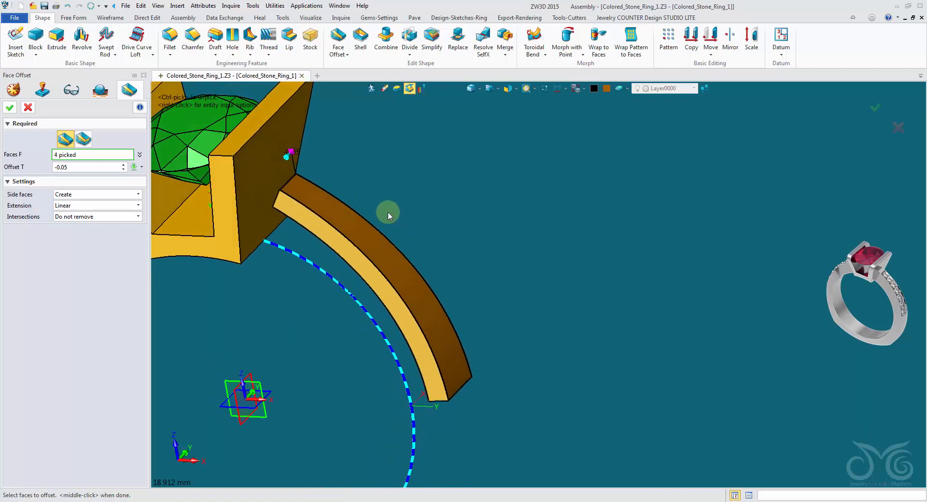
right_click_drag(387, 211, 489, 155)
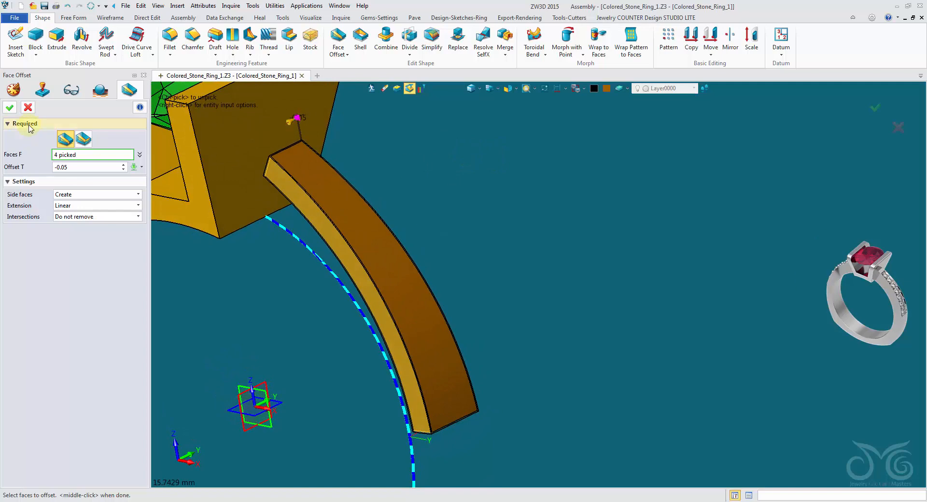
left_click(10, 107)
mouse_move(507, 203)
right_mouse_down()
mouse_move(537, 179)
mouse_move(529, 172)
mouse_move(528, 190)
mouse_move(493, 224)
mouse_move(420, 245)
right_mouse_up()
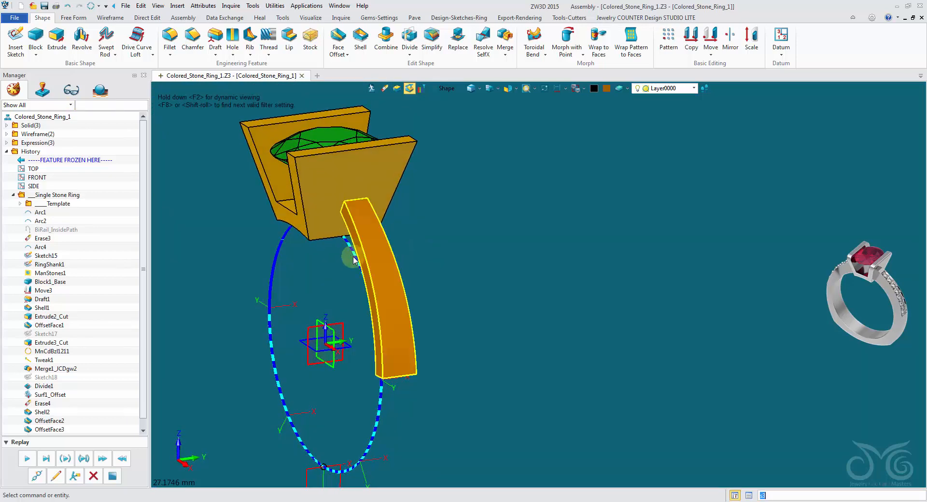
Unhide the ring shank so it shows together with the offset brown strip.
right_click(458, 121)
mouse_move(502, 151)
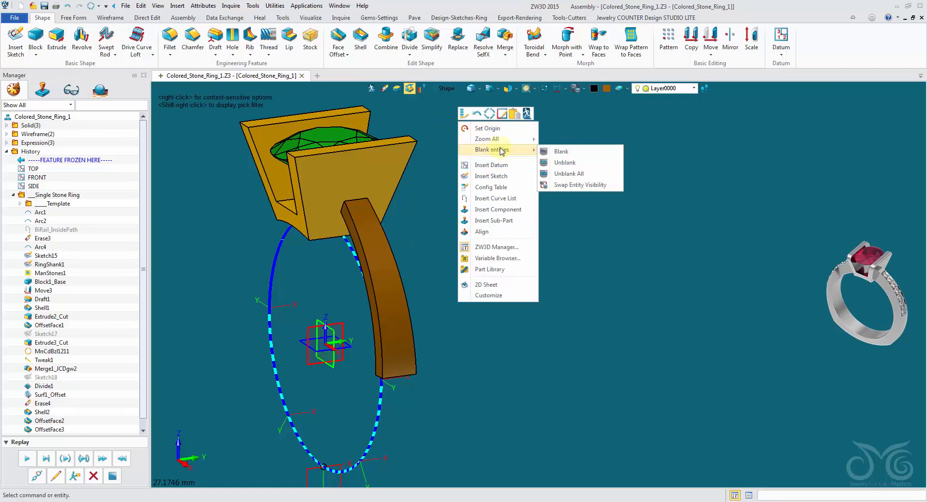
left_click(558, 163)
left_click(374, 267)
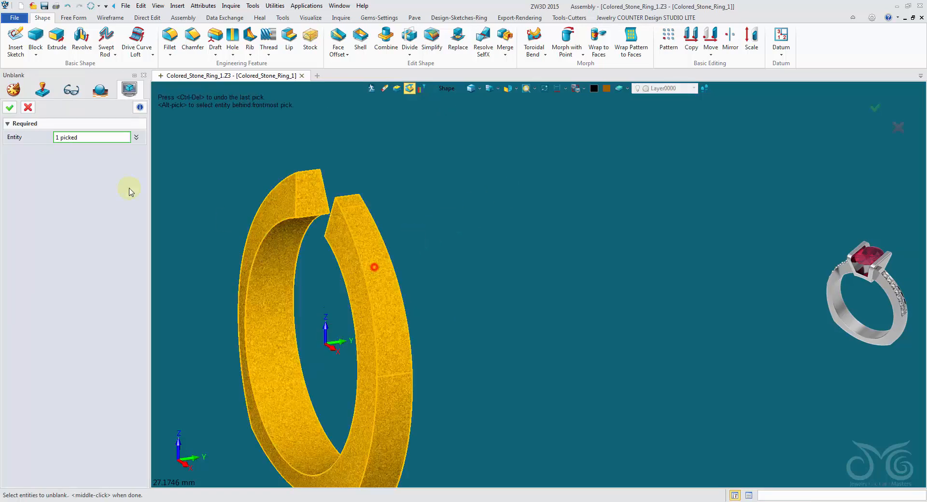
left_click(10, 107)
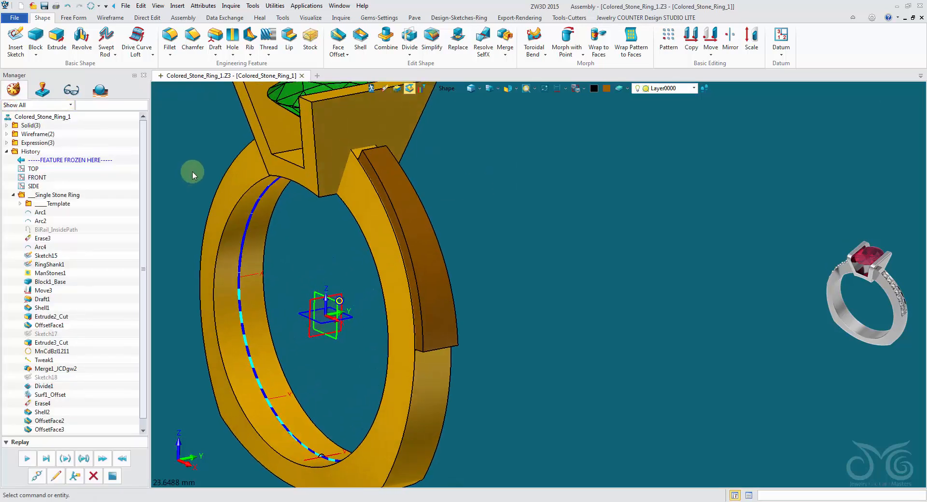
Subtract the brown strip from the ring shank with a Combine remove operation and inspect the cut recess.
scroll(192, 171, "up", 2)
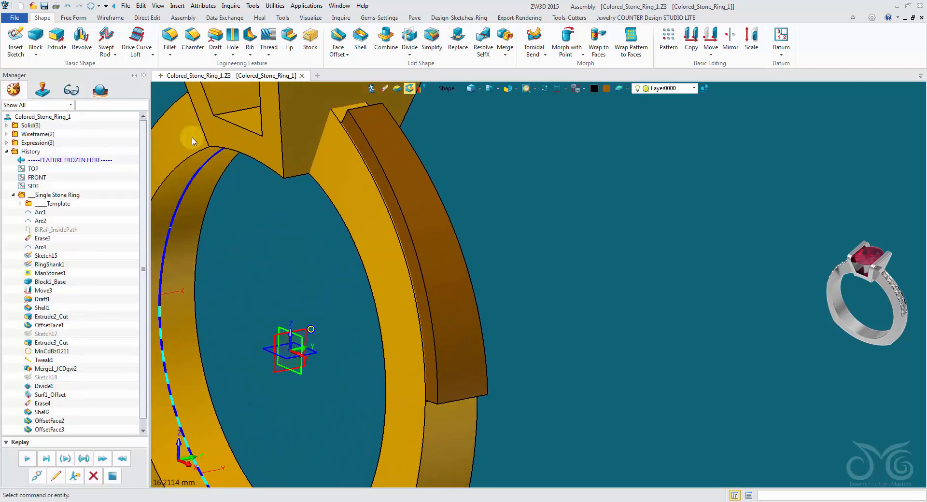
left_click(386, 40)
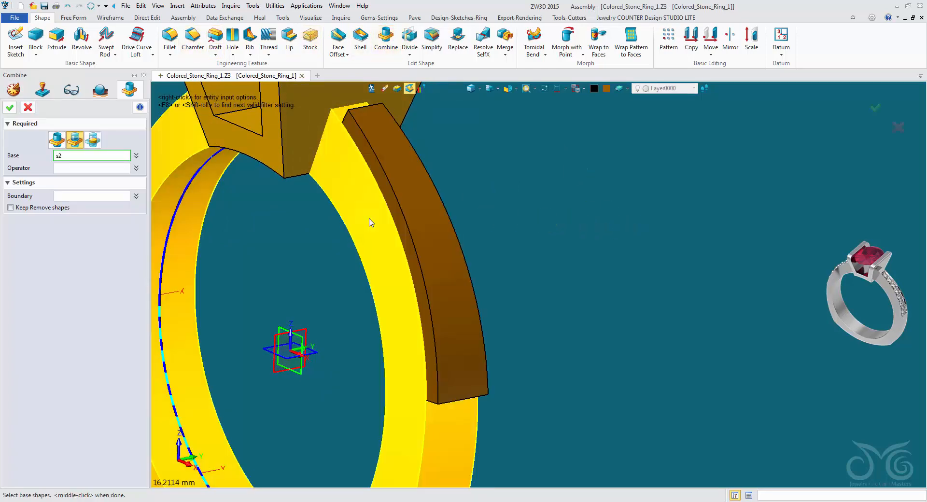
left_click(370, 221)
left_click(383, 176)
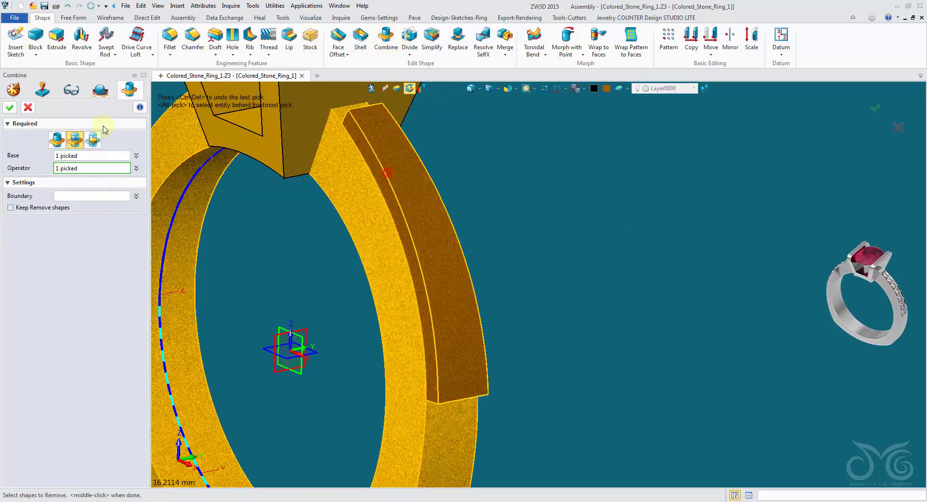
middle_click(478, 214)
right_click_drag(478, 214, 372, 195)
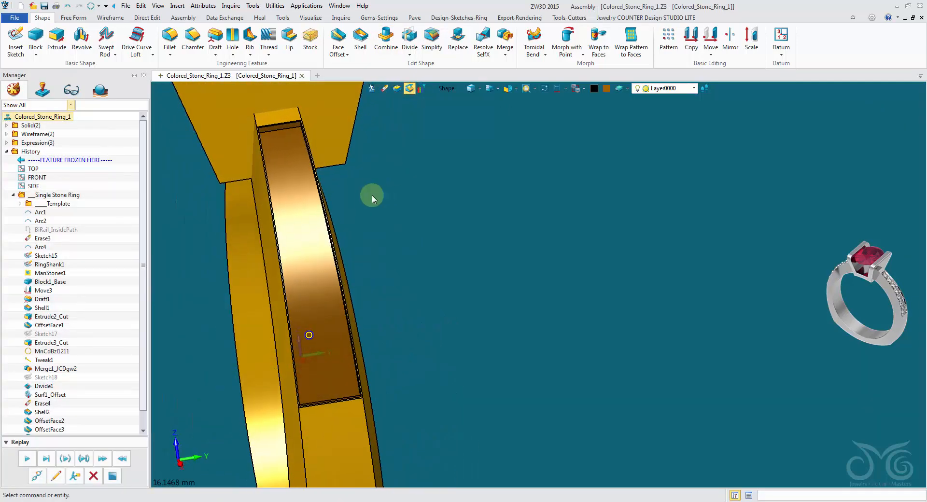
right_click_drag(709, 335, 692, 265)
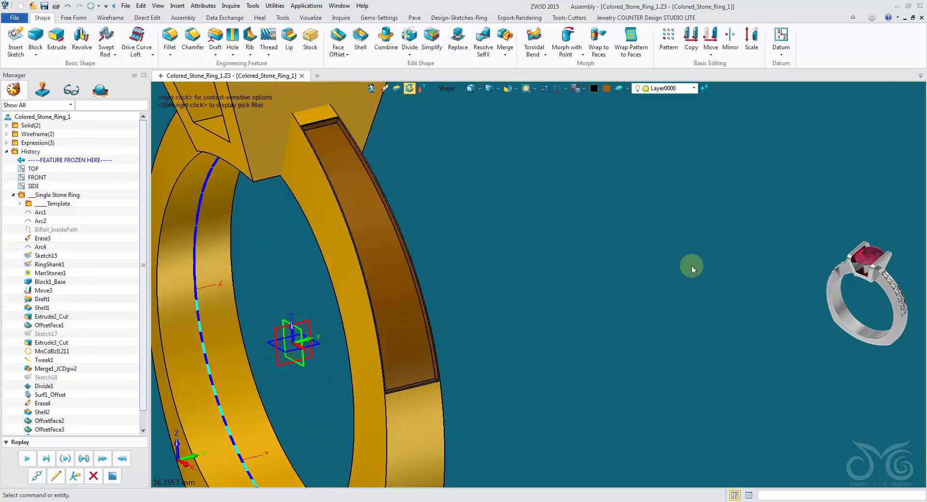
right_click_drag(557, 294, 422, 268)
scroll(420, 266, "up", 3)
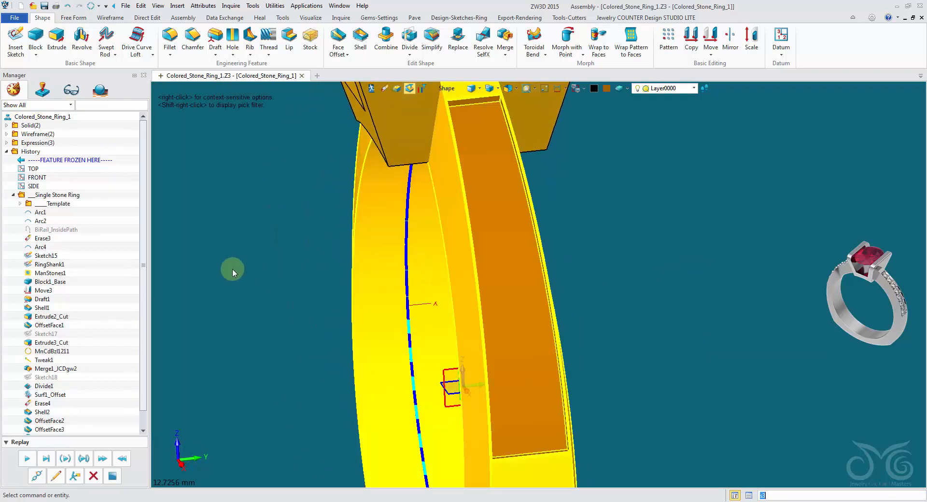
scroll(96, 395, "down", 1)
Roll the history back to before the Combine removal, overwriting the existing Trapezoid object, and hide the ring shank.
left_click_drag(68, 430, 65, 423)
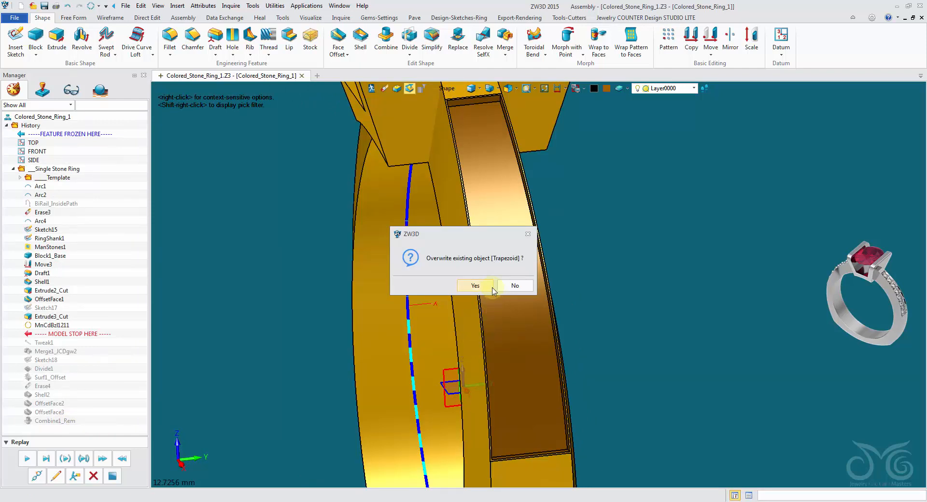
left_click(487, 286)
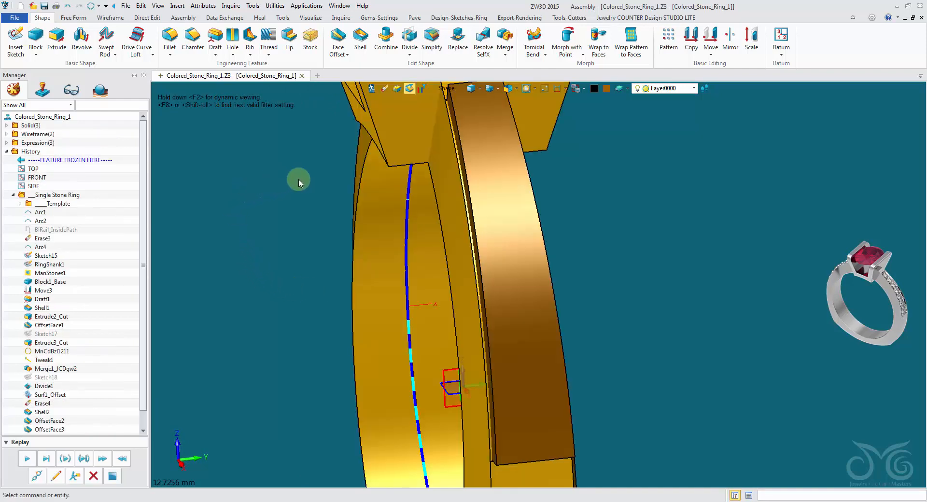
middle_click_drag(298, 179, 483, 212)
right_click(487, 213)
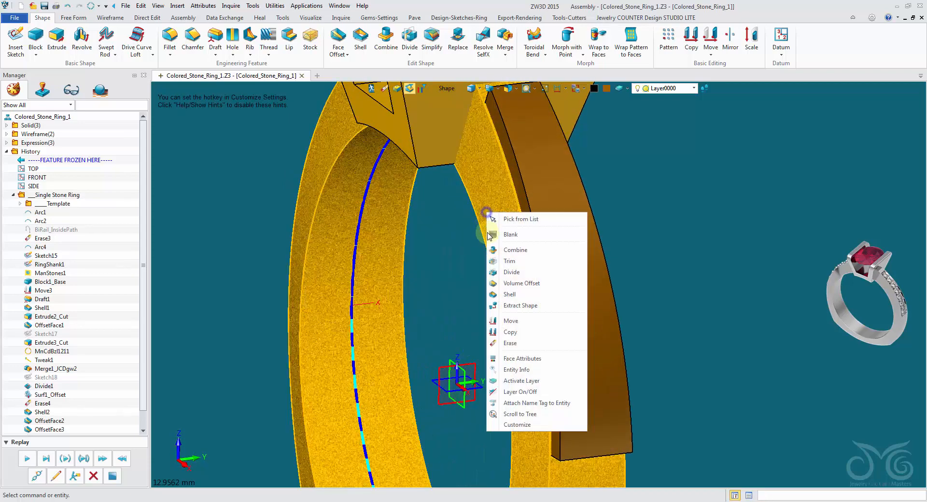
left_click(498, 233)
right_click_drag(471, 245, 444, 144)
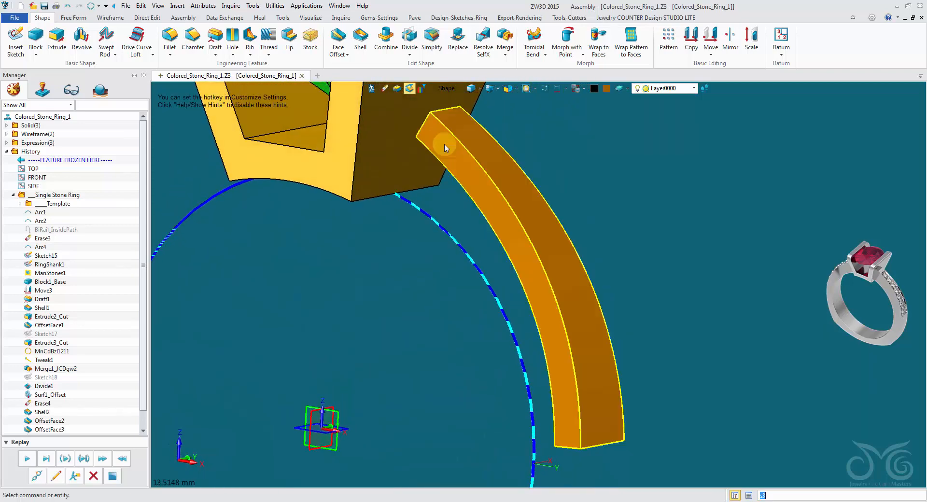
Set up a Chamfer on the four edges around the inner face of the brown strip.
left_click(195, 41)
left_click(479, 211)
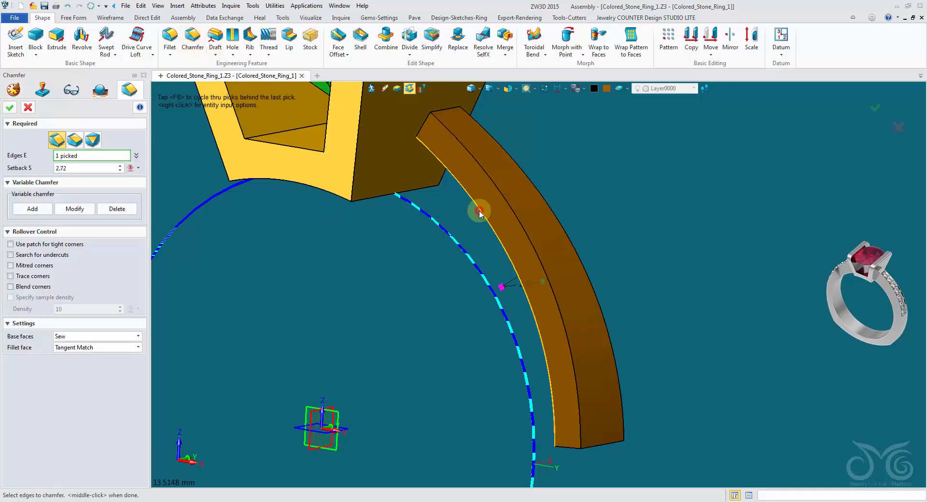
right_click_drag(502, 275, 435, 218)
left_click(543, 344)
right_click_drag(543, 344, 597, 305)
left_click(597, 306)
left_click(707, 362)
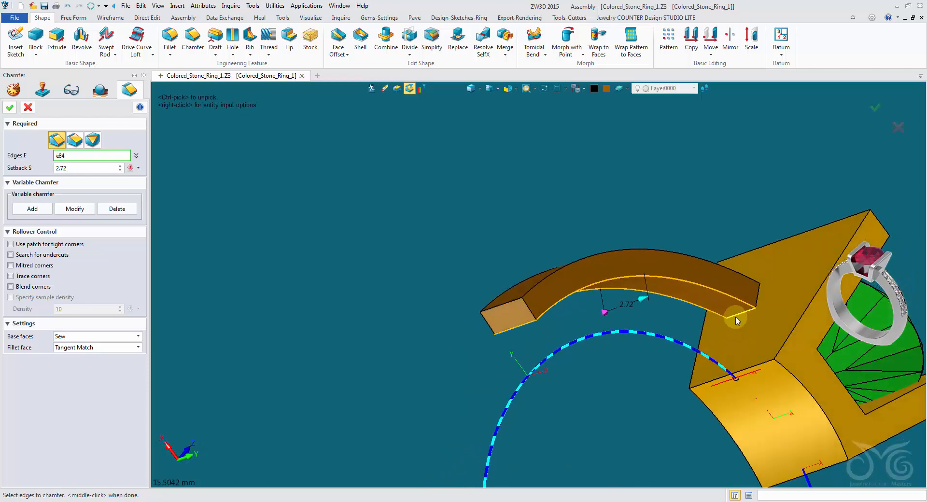
Set the chamfer setback to 0.25 and apply it to the strip's inner edges.
right_click_drag(707, 363, 381, 274)
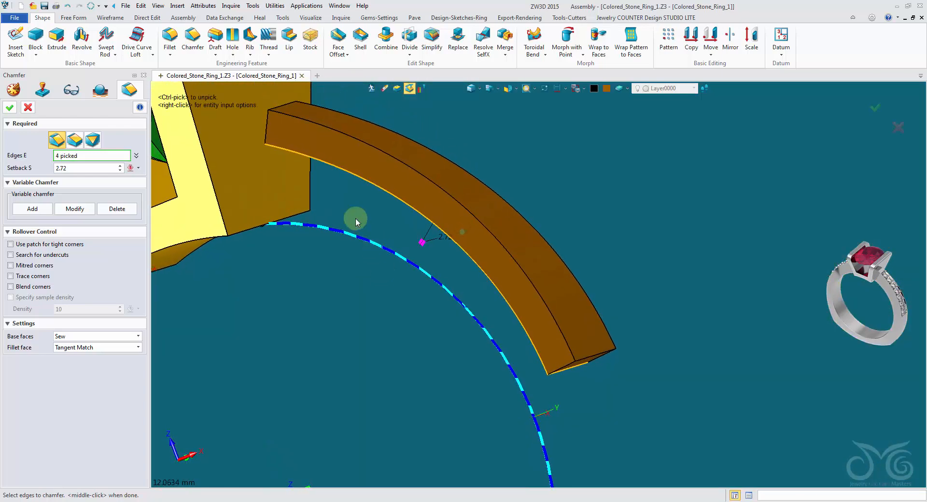
middle_click_drag(291, 171, 342, 213)
left_click(92, 168)
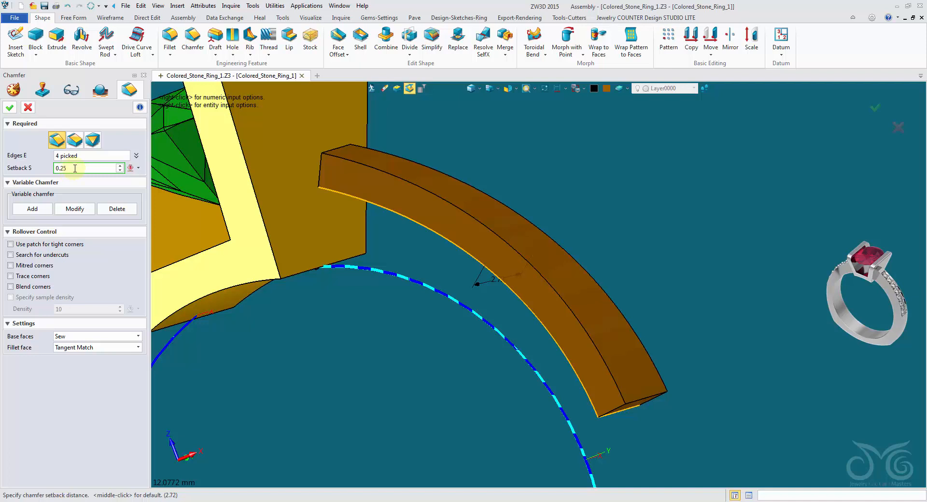
type("0.25")
key("Return")
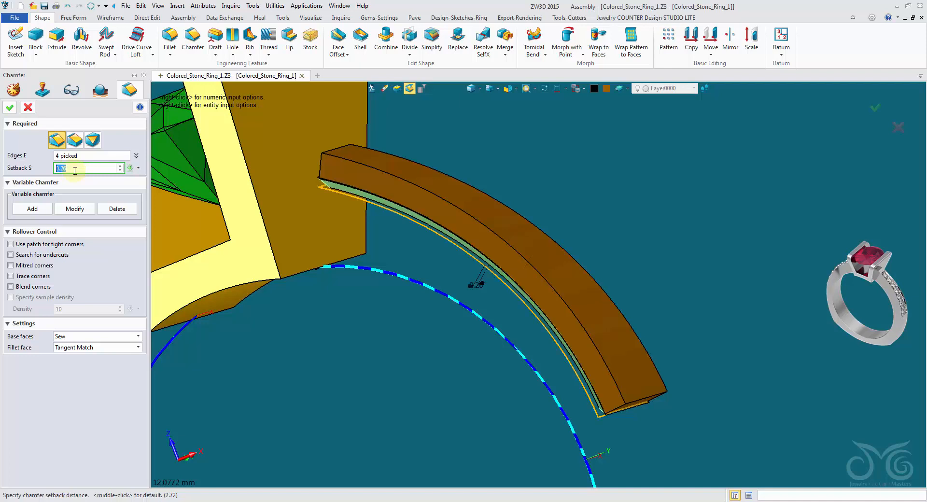
scroll(75, 171, "down", 1)
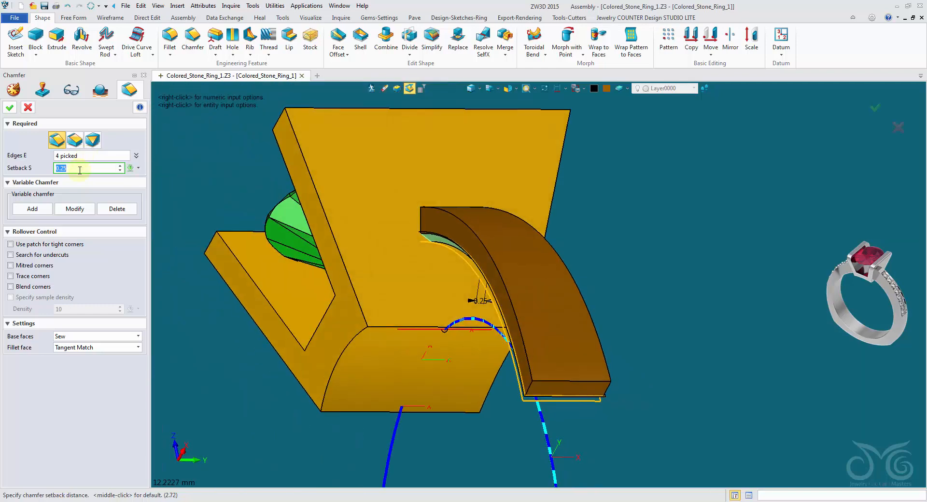
left_click(10, 108)
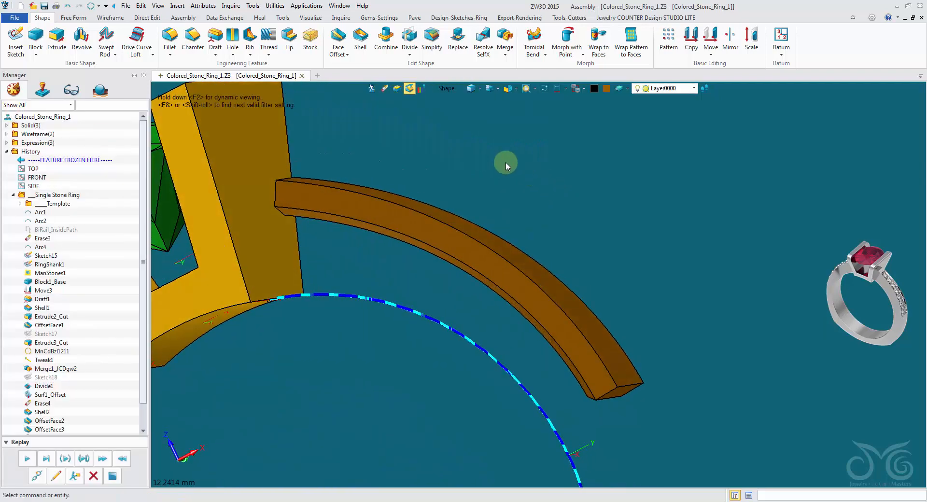
Bring the hidden ring shank back into view around the chamfered strip.
right_click(452, 159)
mouse_move(483, 188)
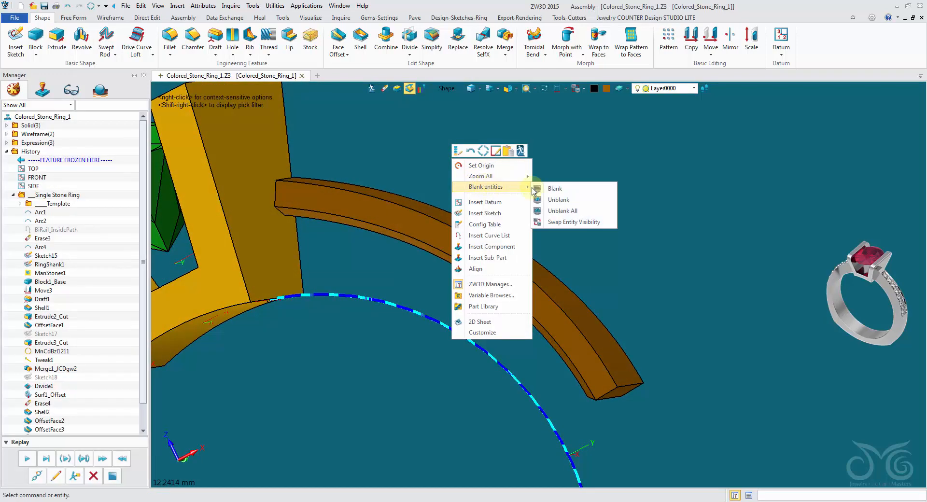
left_click(564, 201)
left_click(297, 264)
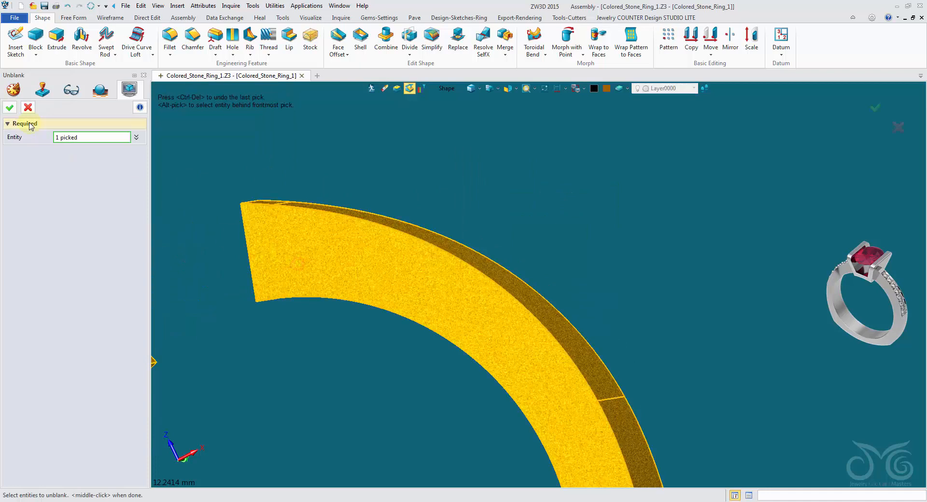
left_click(10, 107)
right_click_drag(192, 163, 242, 290)
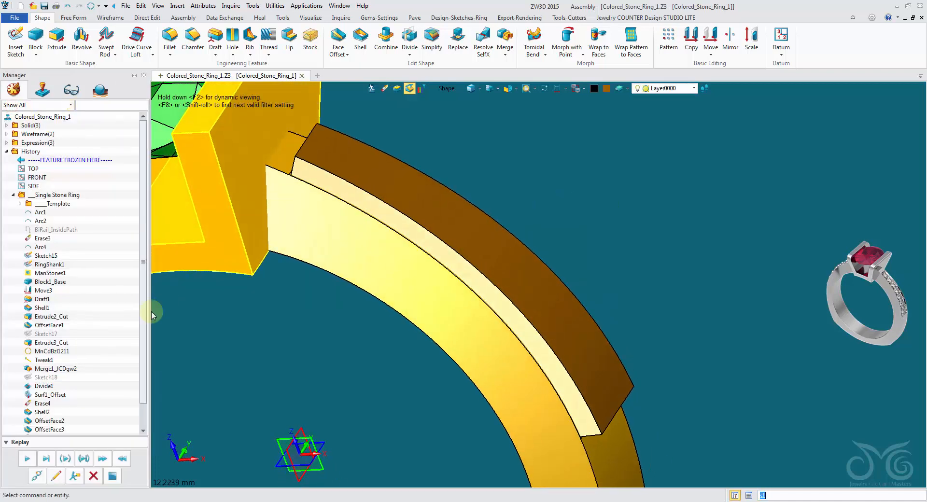
Replay the rolled-back Combine removal to cut the chamfered strip out of the shank and inspect the recess.
scroll(87, 371, "down", 1)
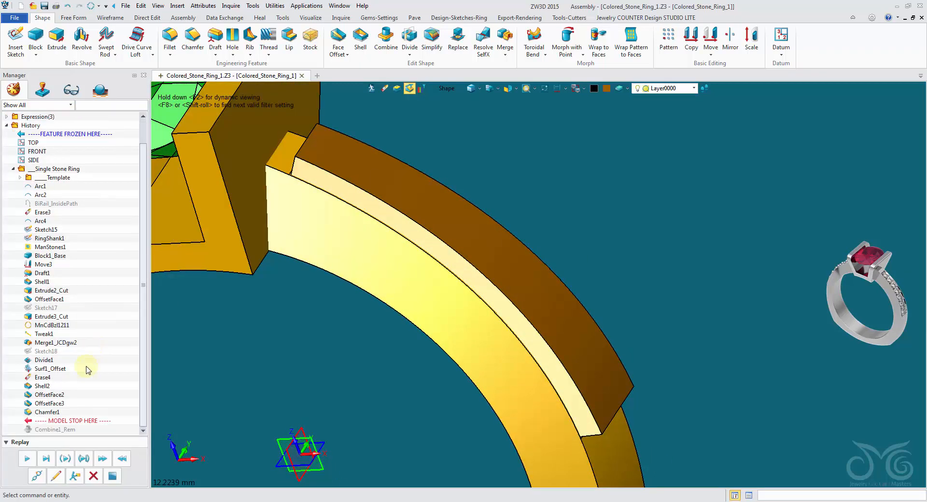
left_click(27, 461)
right_click_drag(154, 420, 535, 150)
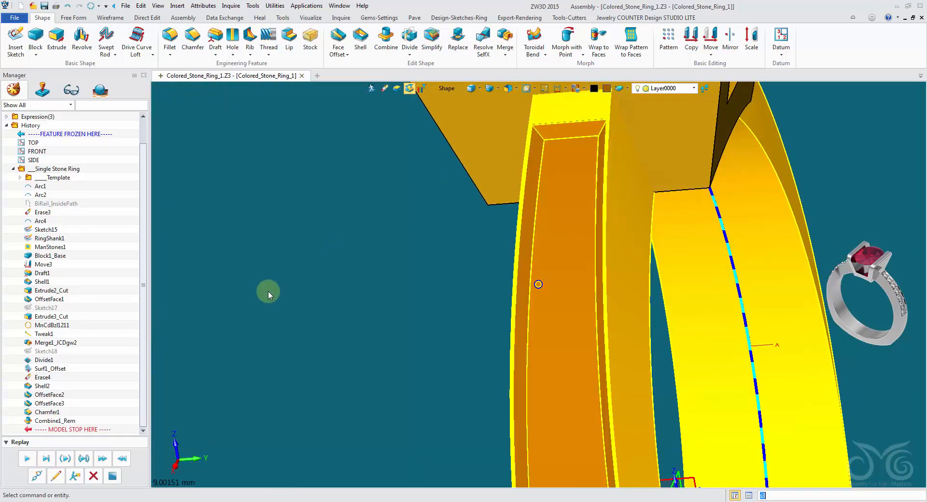
right_click_drag(267, 290, 620, 239)
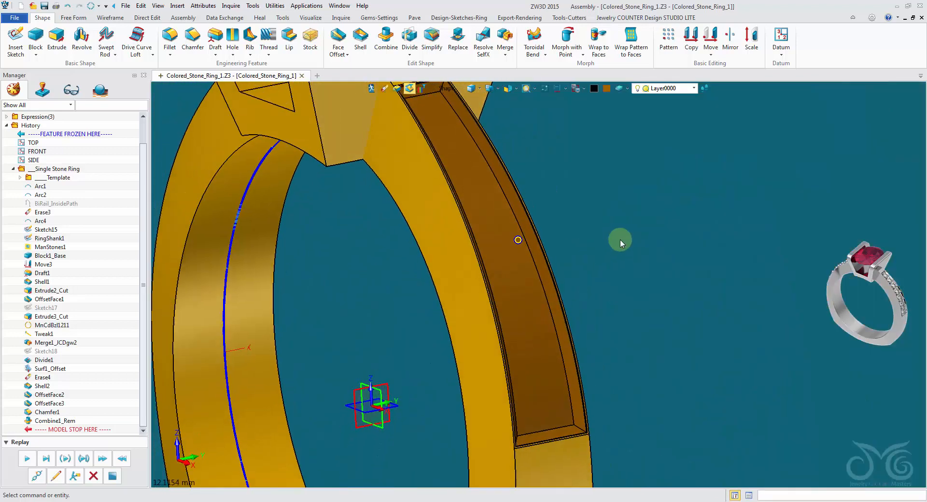
scroll(620, 239, "down", 3)
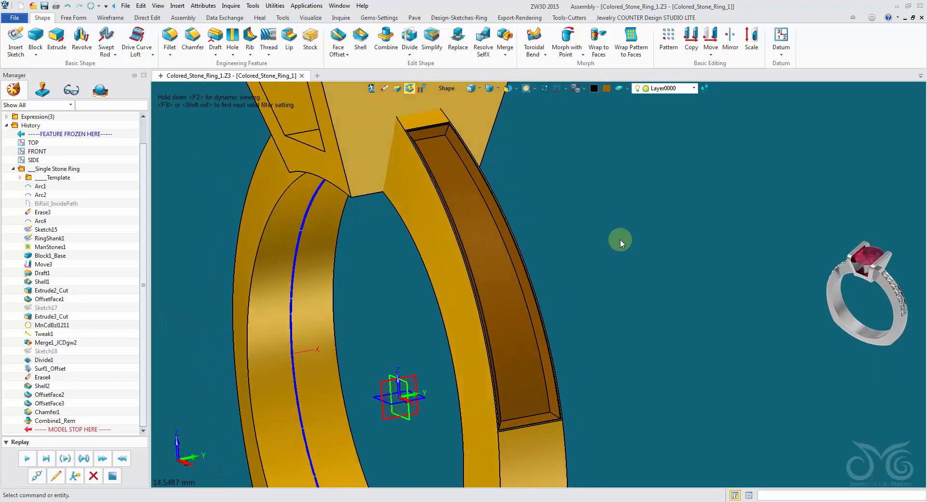
middle_click_drag(621, 243, 262, 223)
Recolor the ring shank, including its brown recess faces, with the standard golden-orange color.
left_click(406, 239)
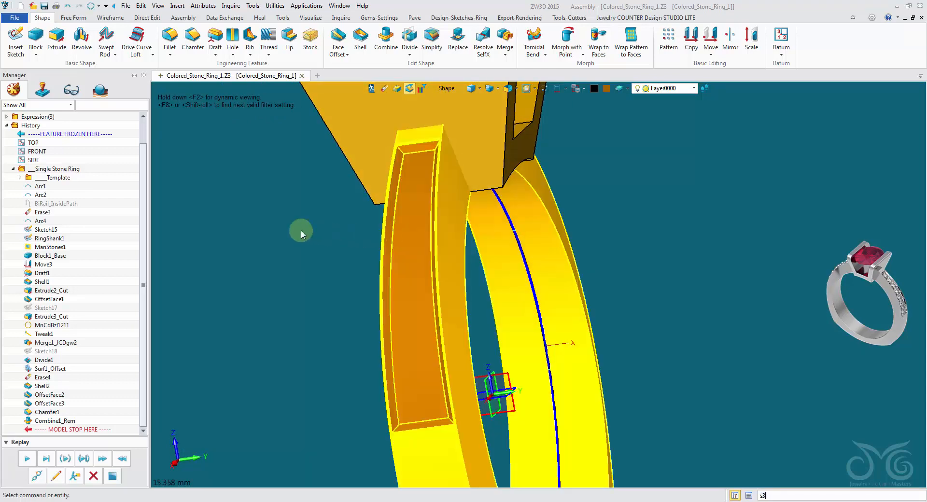
left_click(396, 234)
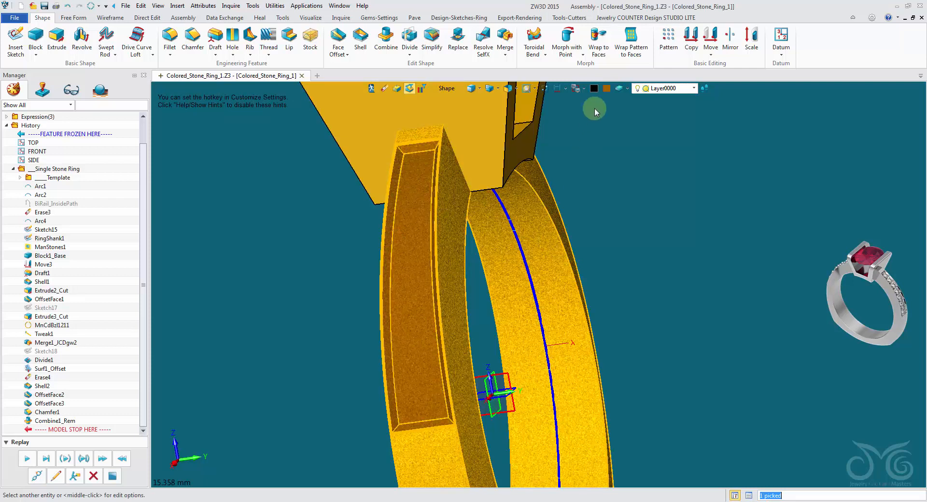
left_click(606, 88)
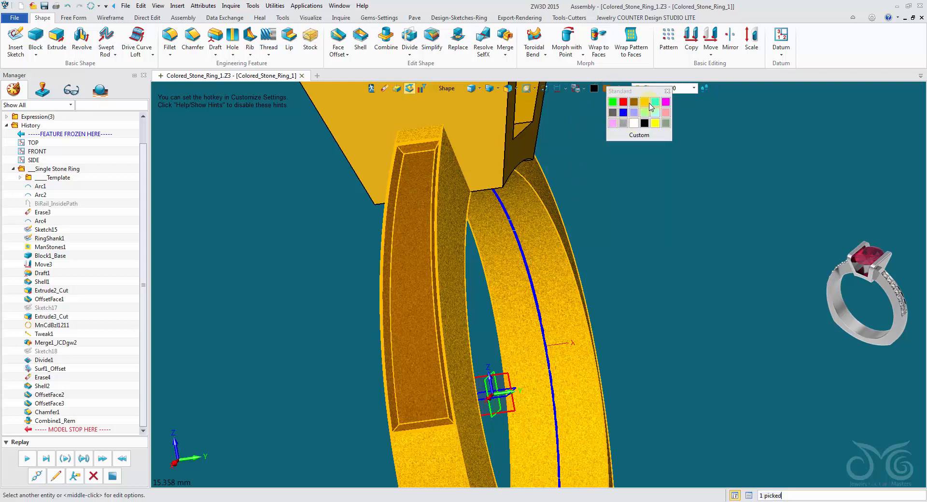
left_click(645, 103)
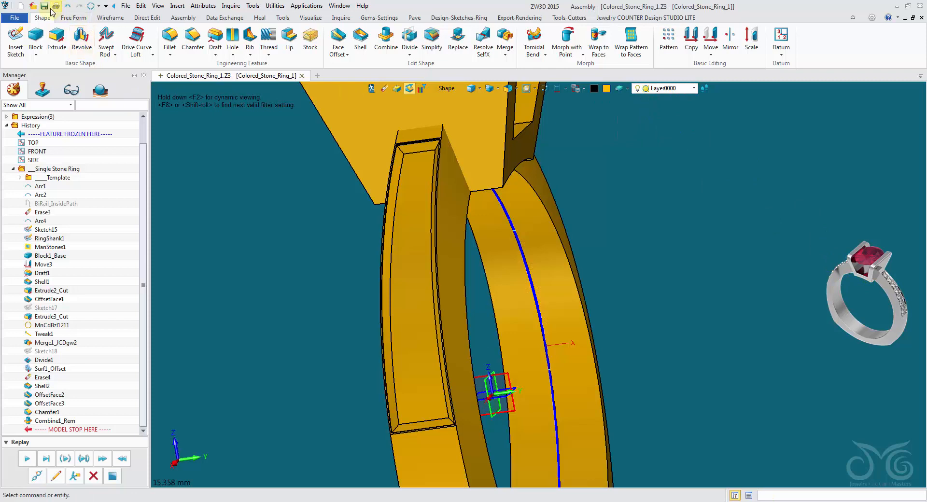
Start a Gem btw. 2 Curves layout with edge-only picking and choose the recess floor's two long edges as Curve A and Curve B.
right_click_drag(291, 240, 343, 239)
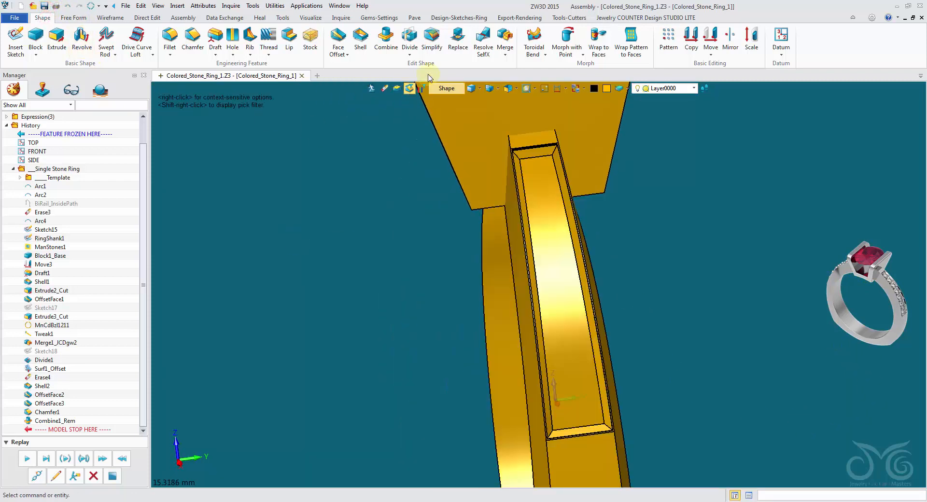
left_click(414, 19)
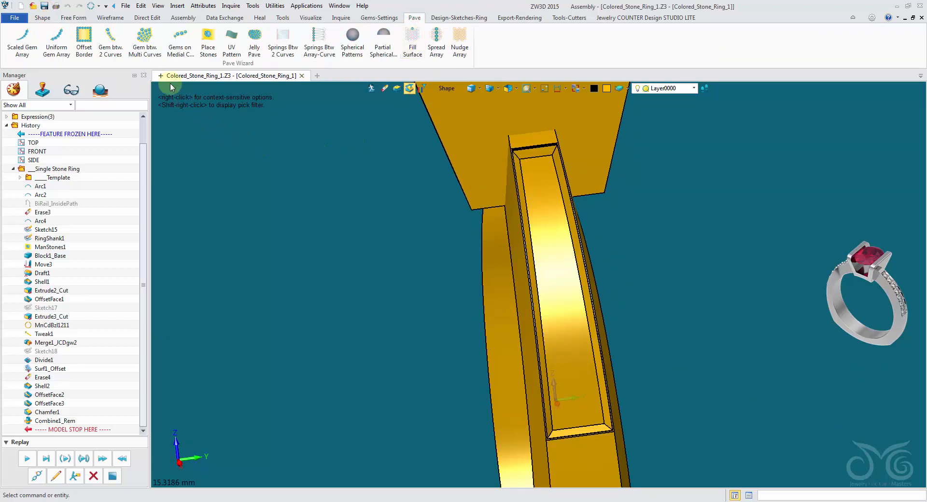
left_click(114, 46)
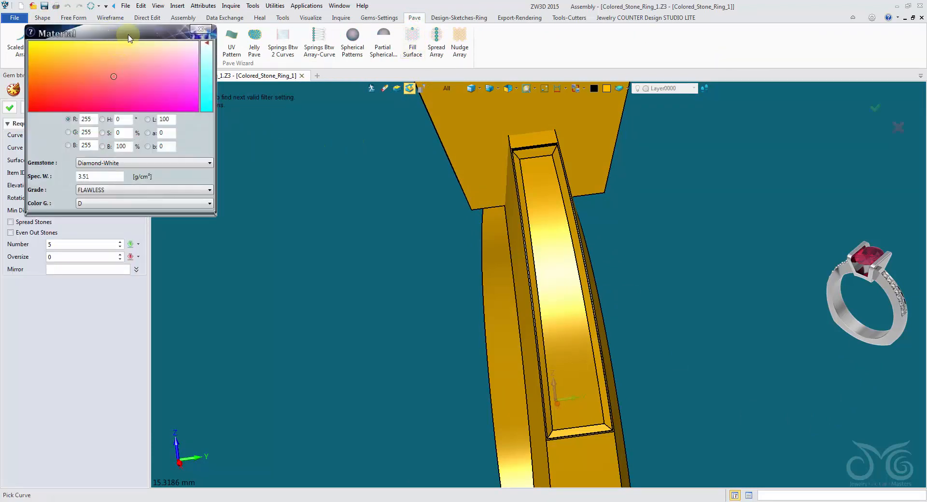
left_click(201, 29)
right_click_drag(642, 290, 574, 292)
scroll(604, 280, "up", 3)
left_click(438, 90)
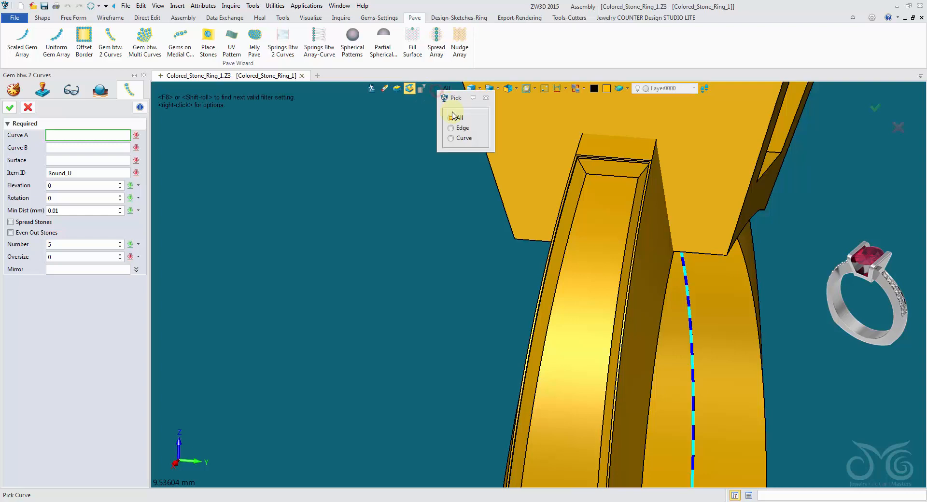
left_click(457, 131)
left_click(586, 186)
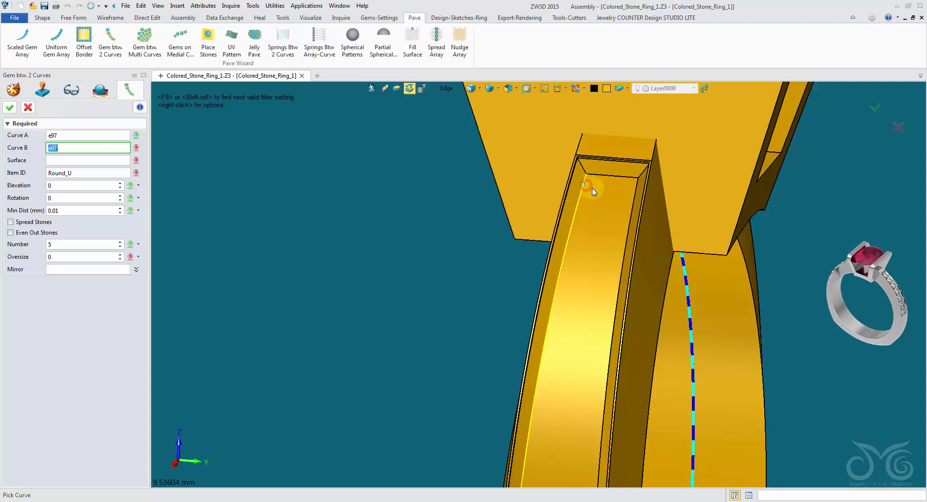
mouse_move(590, 191)
right_mouse_down()
mouse_move(612, 194)
mouse_move(585, 193)
right_mouse_up()
left_click(585, 193)
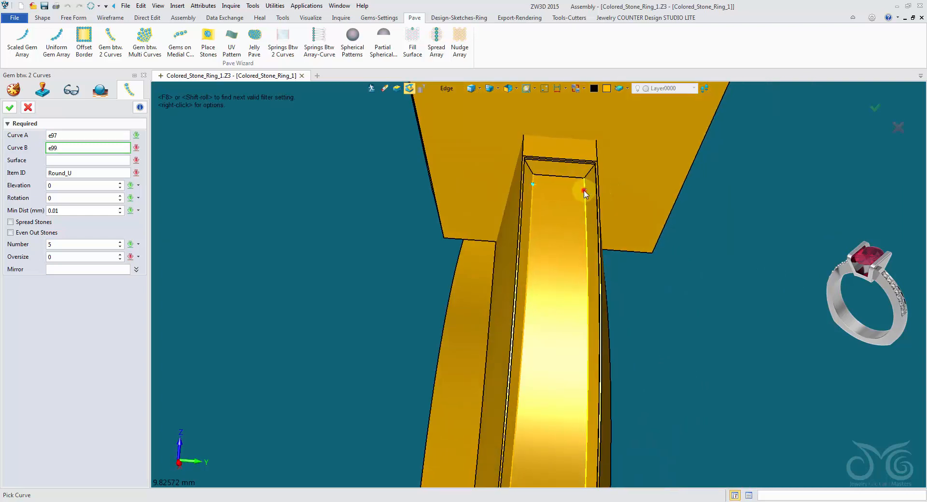
left_click(586, 193)
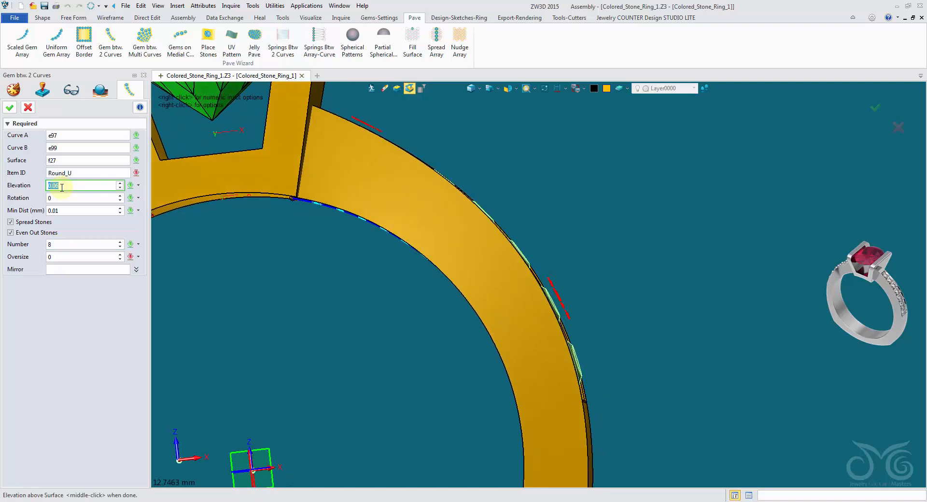
Raise the elevation of the Round_U gems above the recess floor while checking their height from the side.
scroll(62, 188, "up", 2)
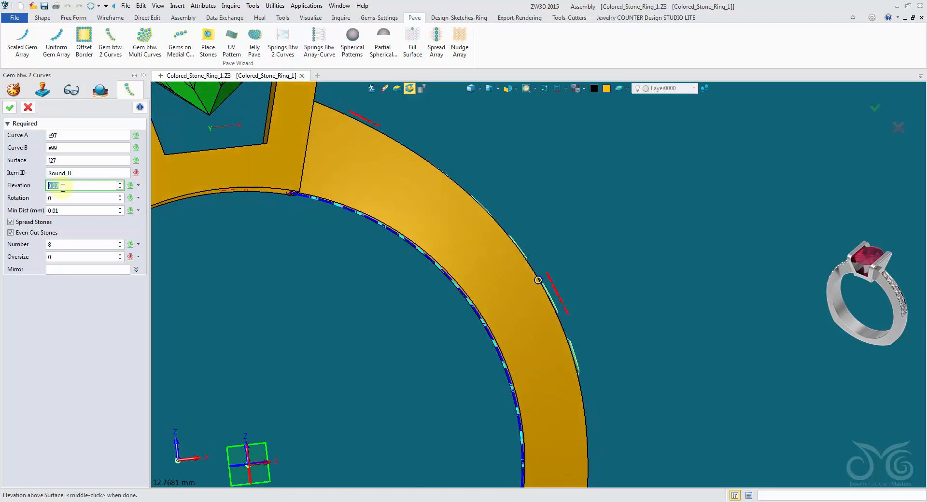
scroll(64, 188, "up", 3)
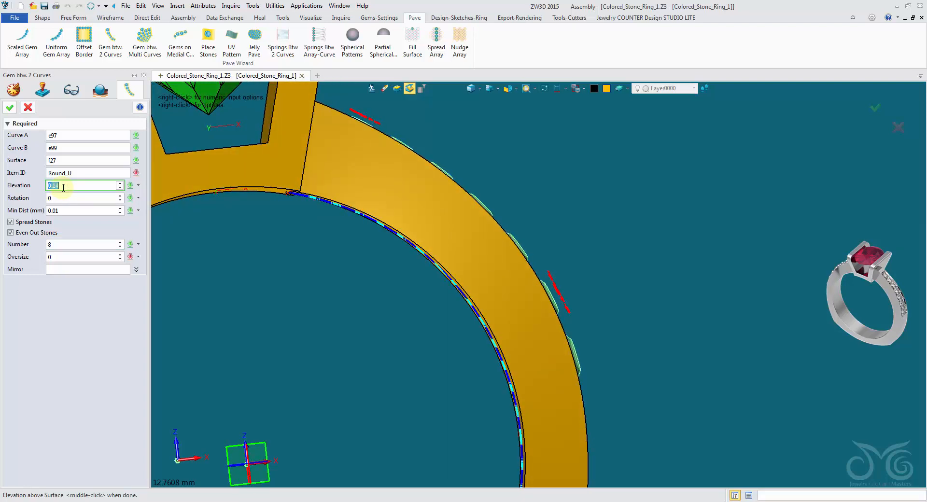
scroll(63, 188, "up", 5)
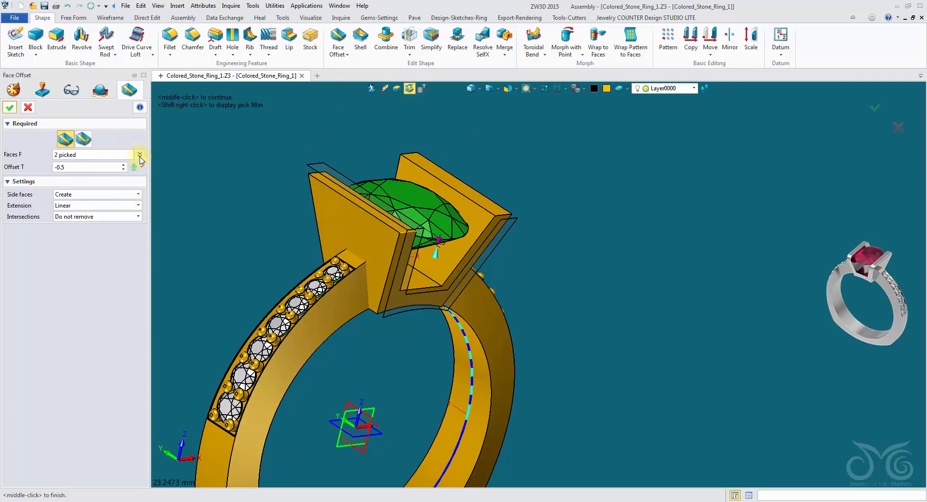
Remove the second picked face from the -0.5 face offset on the V-shaped setting.
left_click(140, 156)
right_click(60, 162)
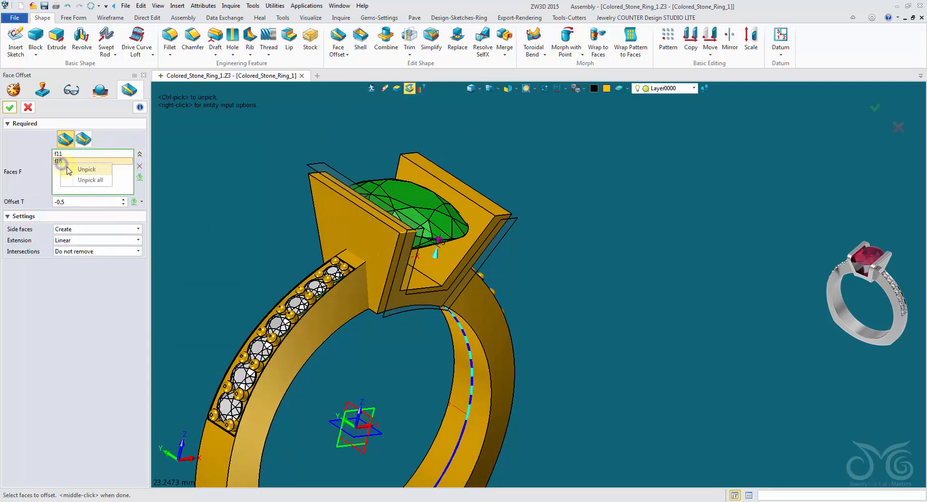
left_click(67, 170)
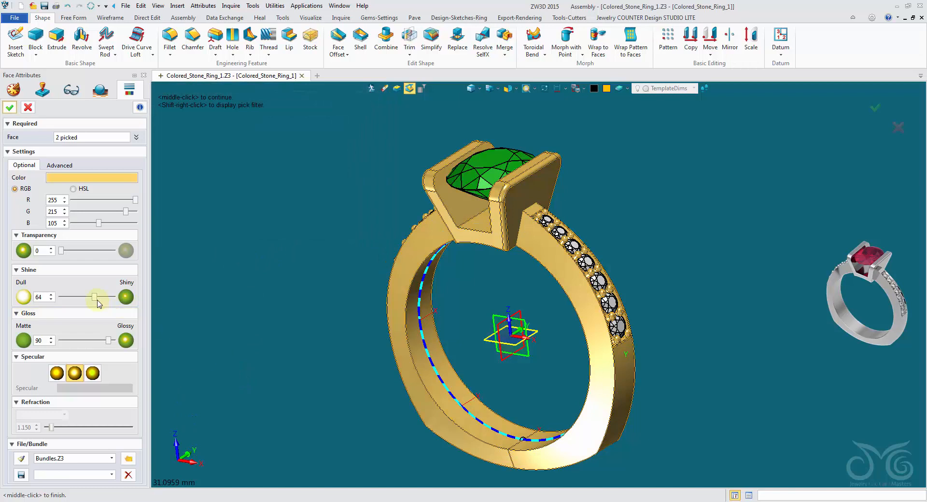
Increase the shine of the ring's metal faces with the first specular style, and end the live render preview.
left_click_drag(96, 300, 111, 303)
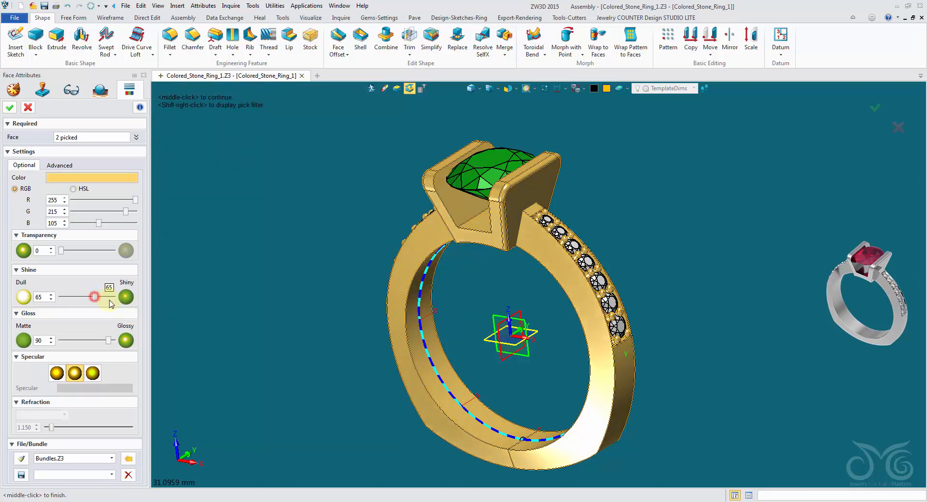
left_click(57, 372)
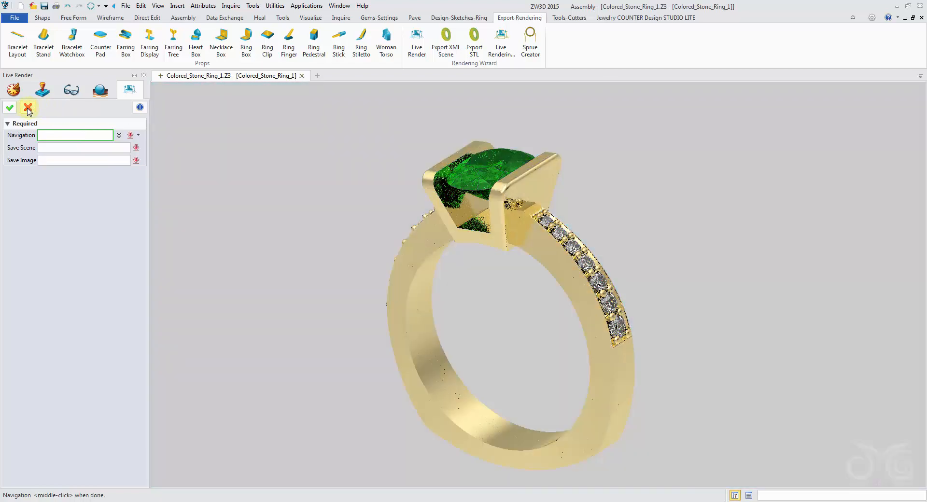
left_click(28, 108)
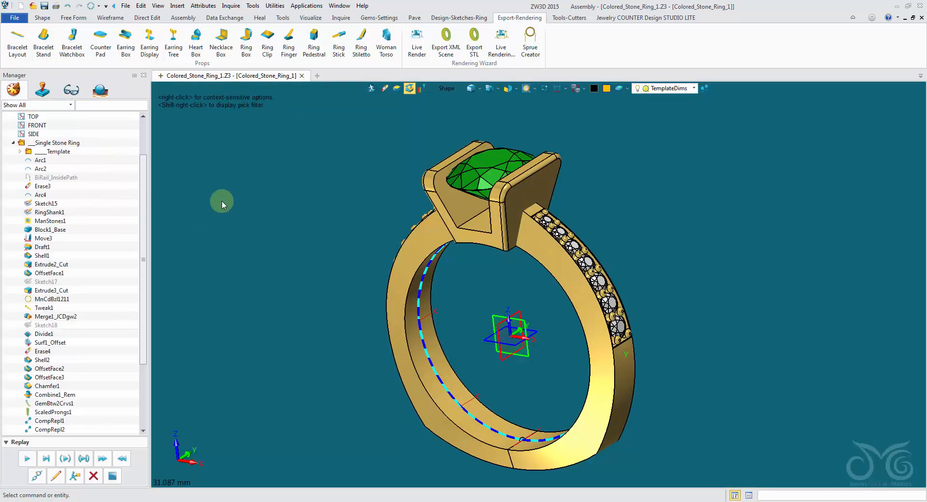
Move the selected slanted panel beside the ring about 31.1 mm inward along X and about 9.1 mm along positive Y.
left_click(43, 17)
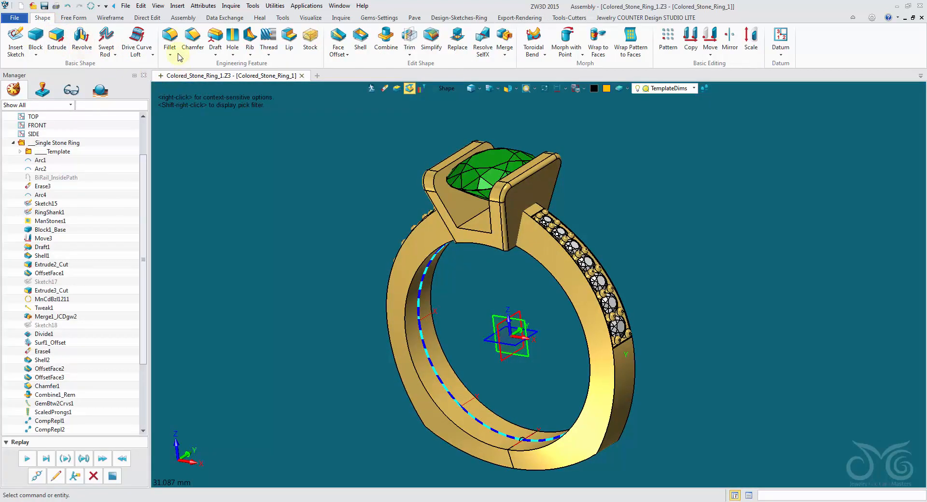
scroll(352, 290, "up", 3)
right_click_drag(352, 289, 380, 323)
scroll(377, 321, "down", 3)
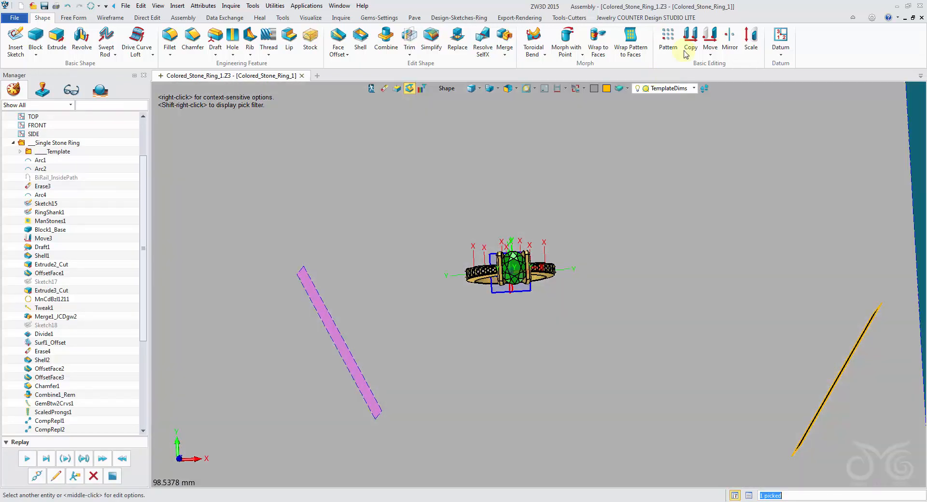
left_click(711, 43)
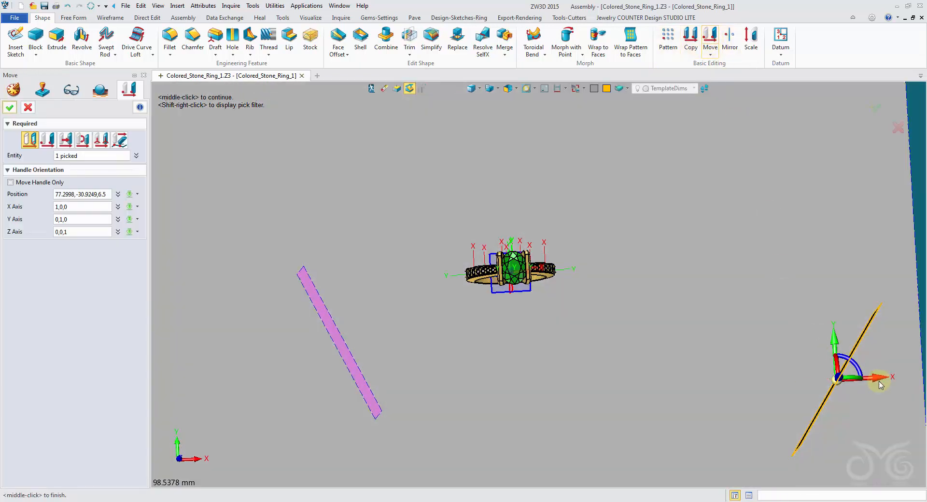
left_click_drag(843, 382, 744, 384)
left_click_drag(709, 351, 706, 314)
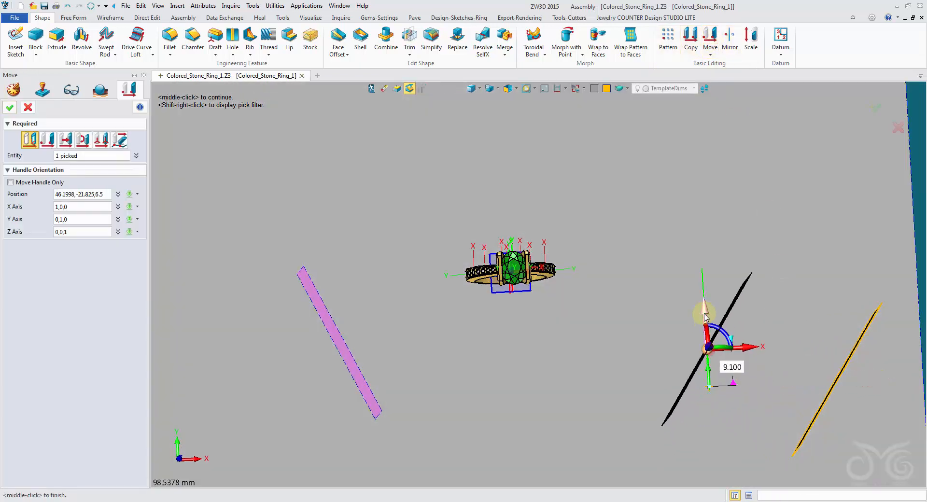